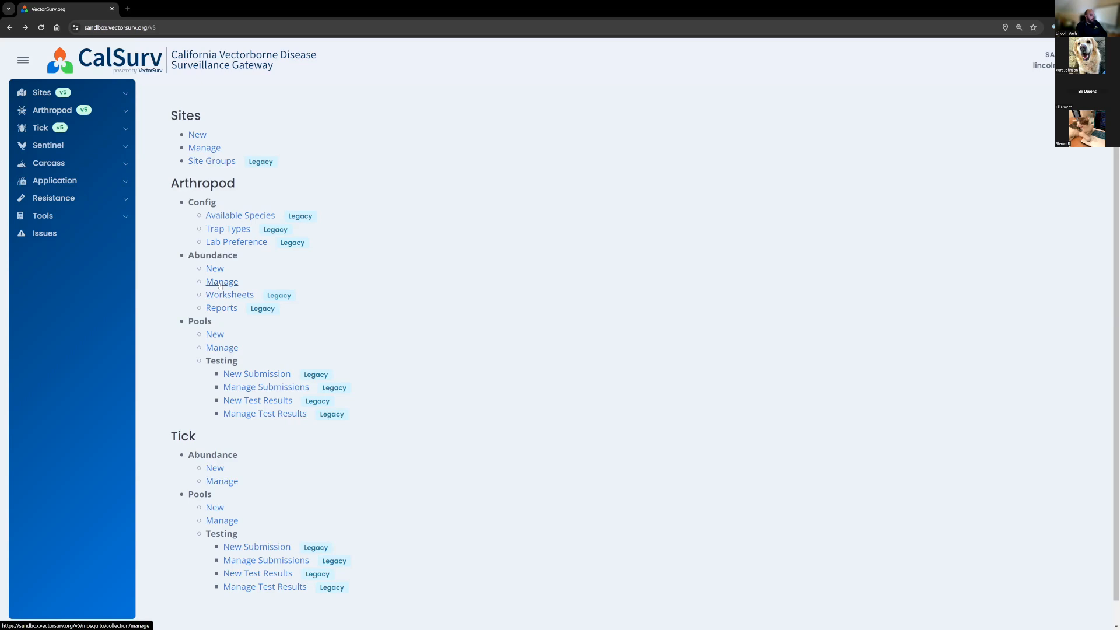
Step: Open the new arthropod abundance collection form in a separate browser tab and switch to it
click(125, 111)
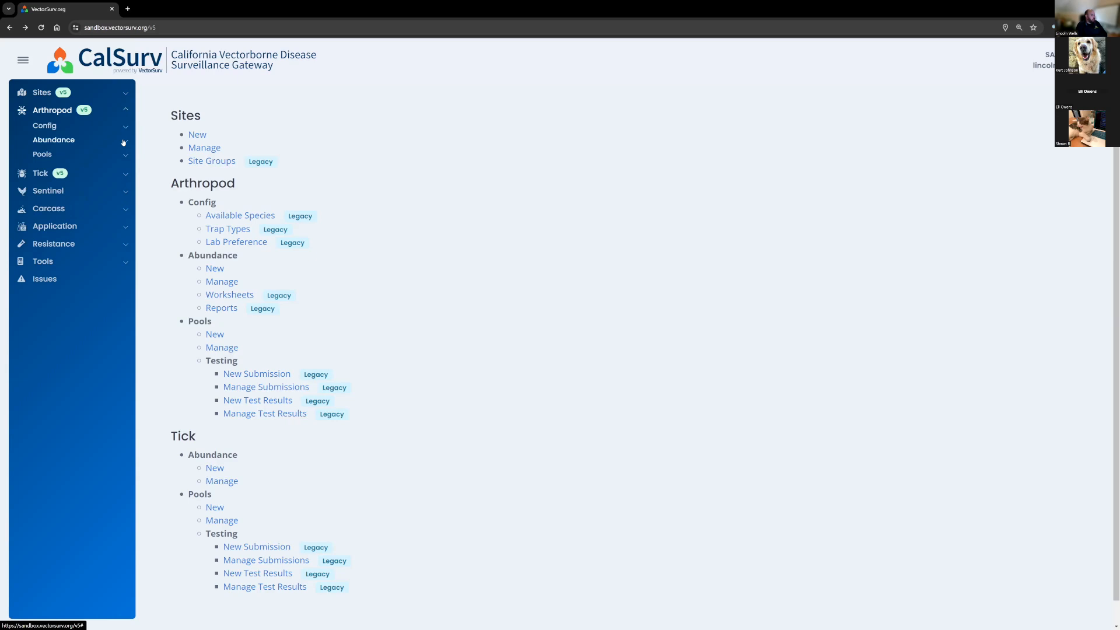
click(124, 142)
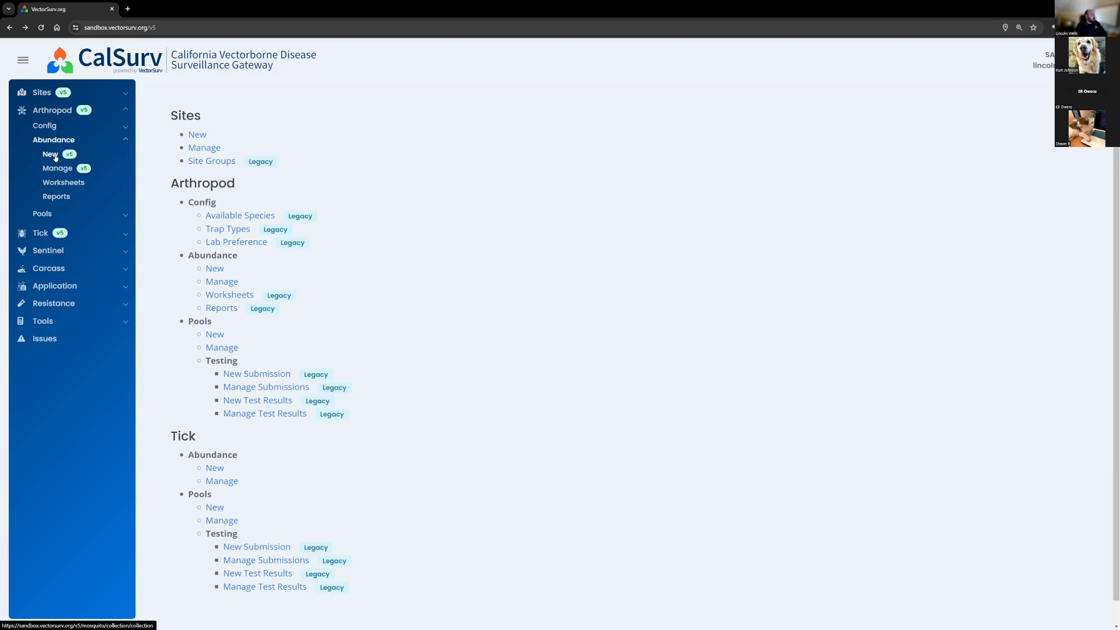
right_click(55, 156)
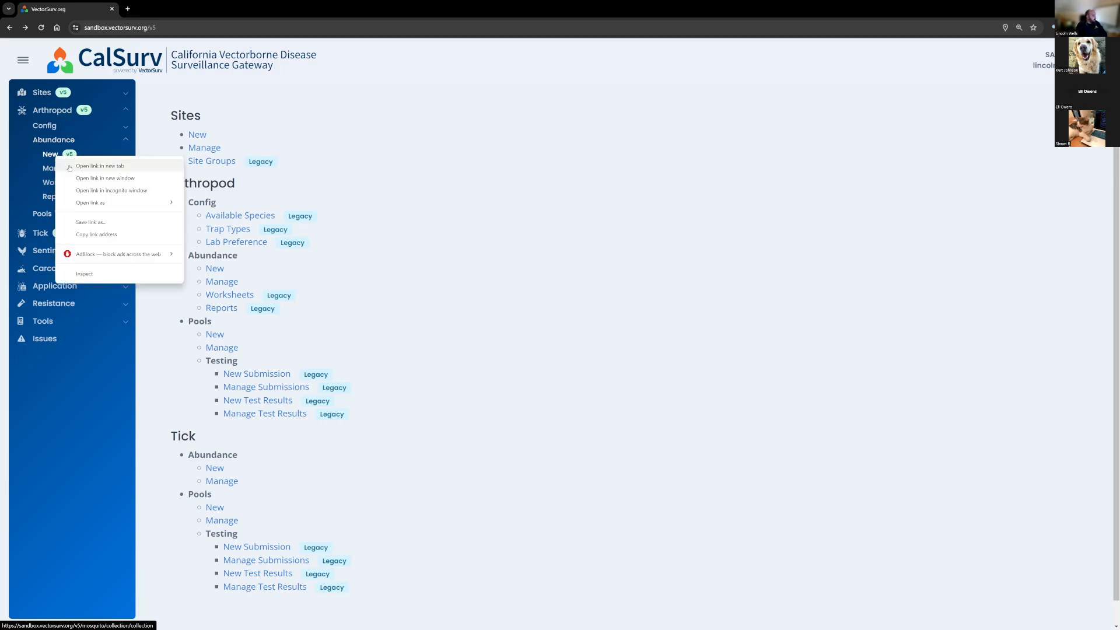
click(88, 165)
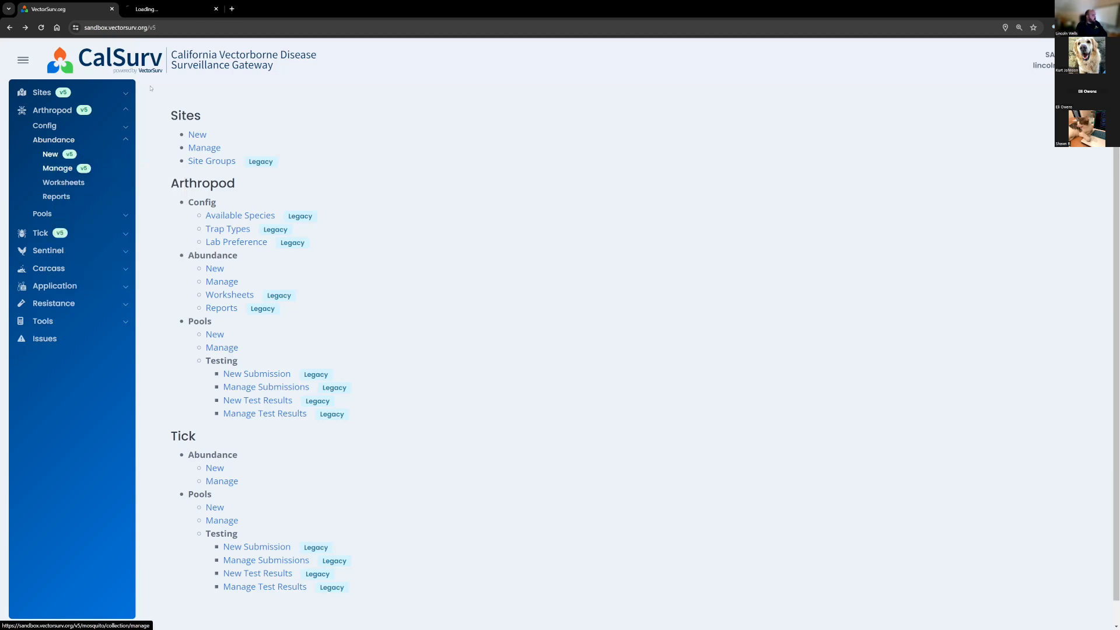
click(185, 8)
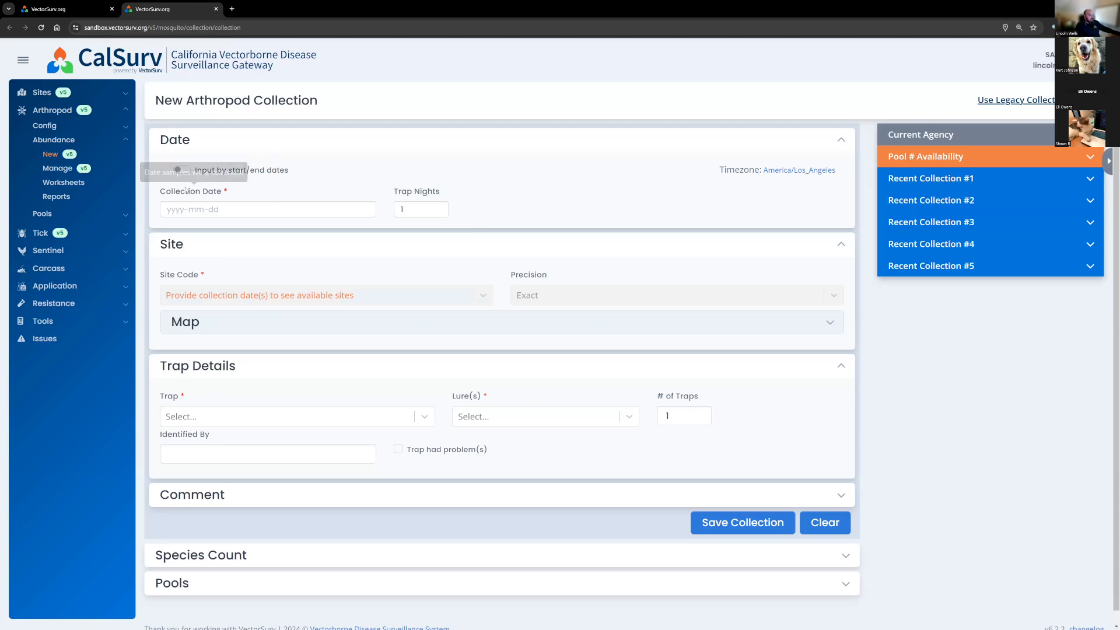
Step: Set the collection date to 2024-05-15 and the number of trap nights to 7
click(189, 209)
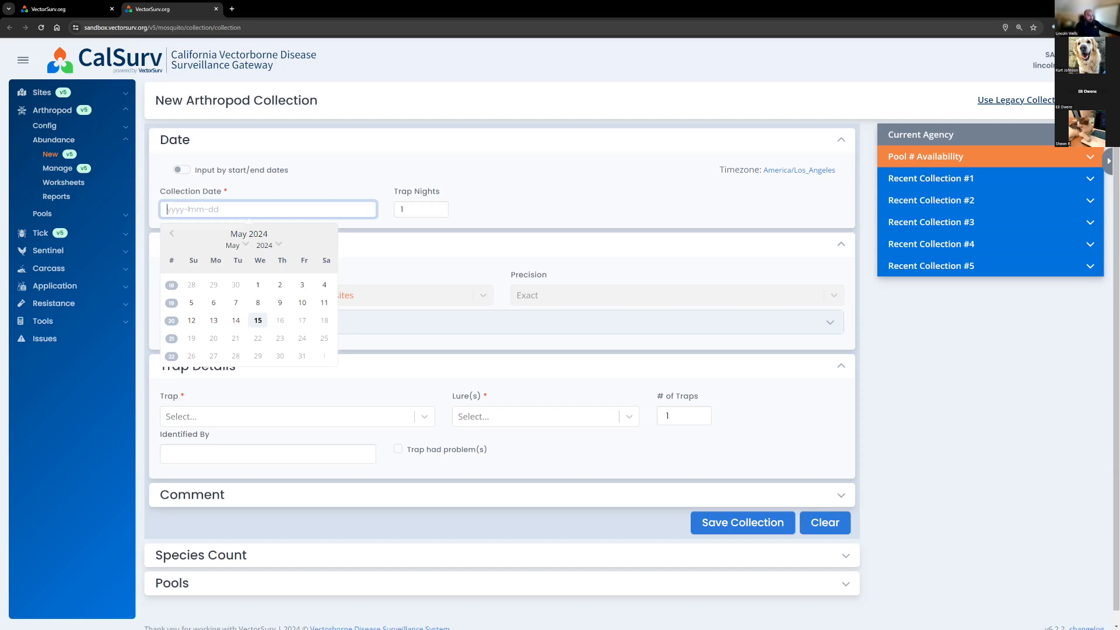
click(253, 322)
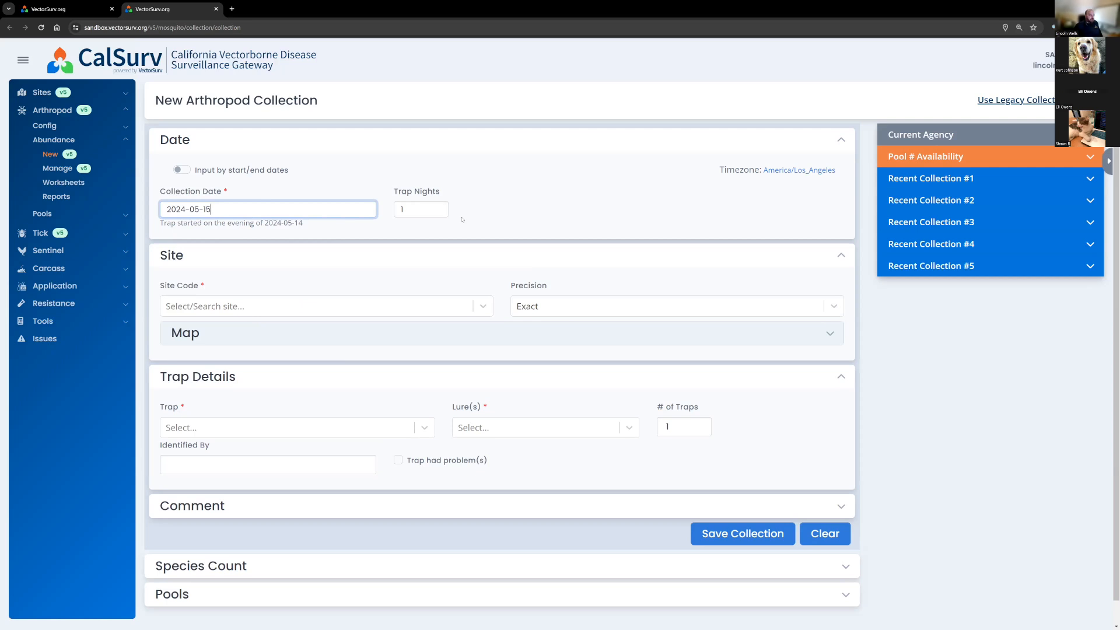
click(423, 207)
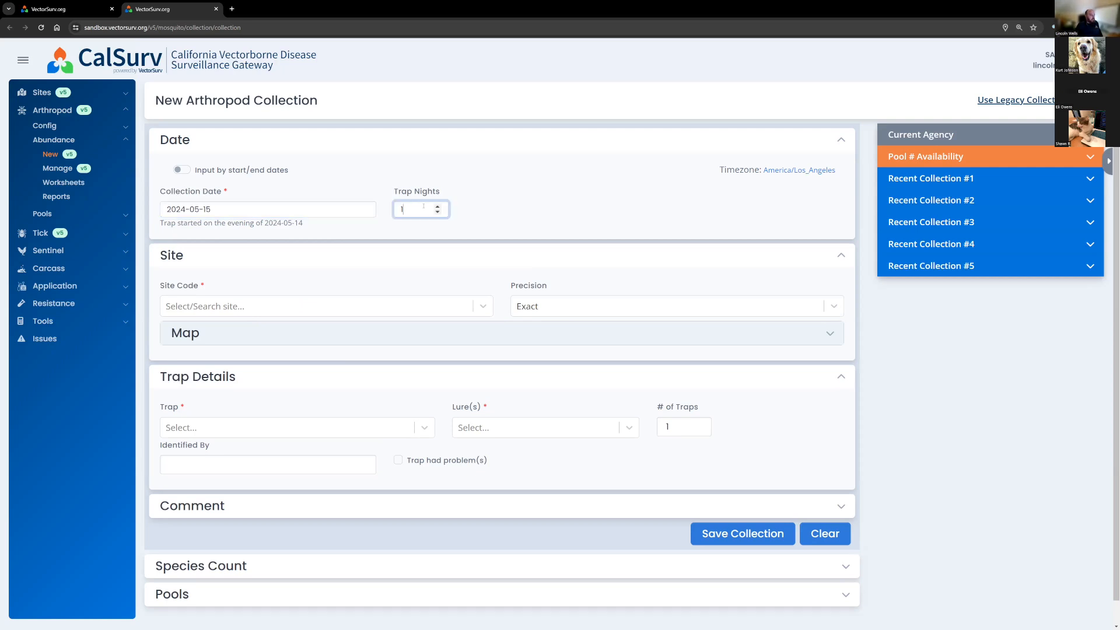
key(BackSpace)
text(7)
click(476, 186)
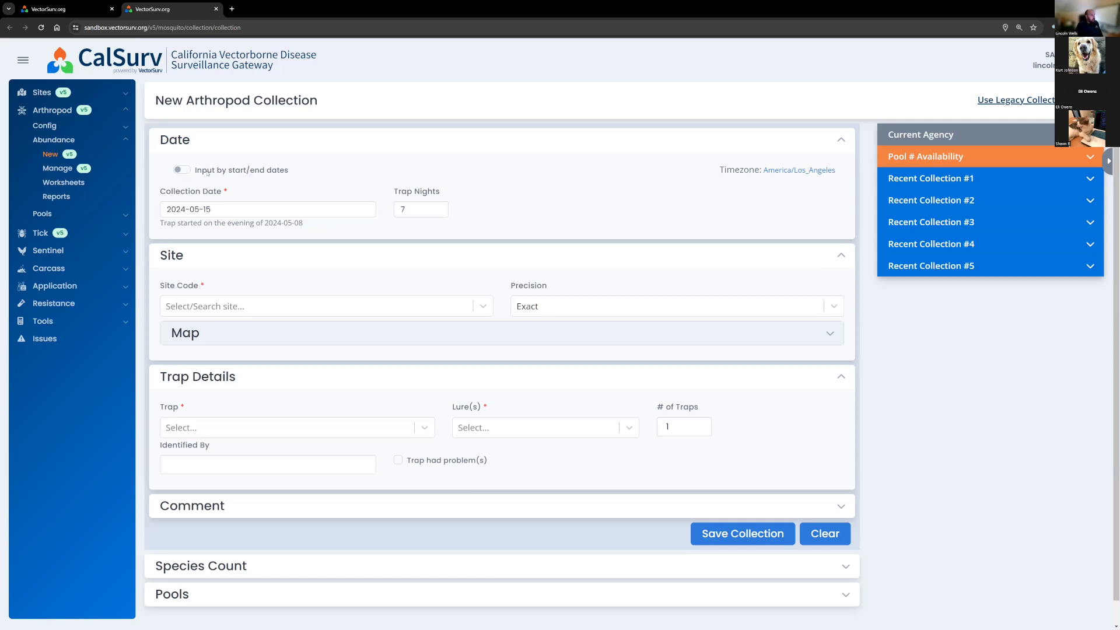
Step: Enable input by start/end dates and set the collection period from 2024-05-08 to 2024-05-15
click(181, 171)
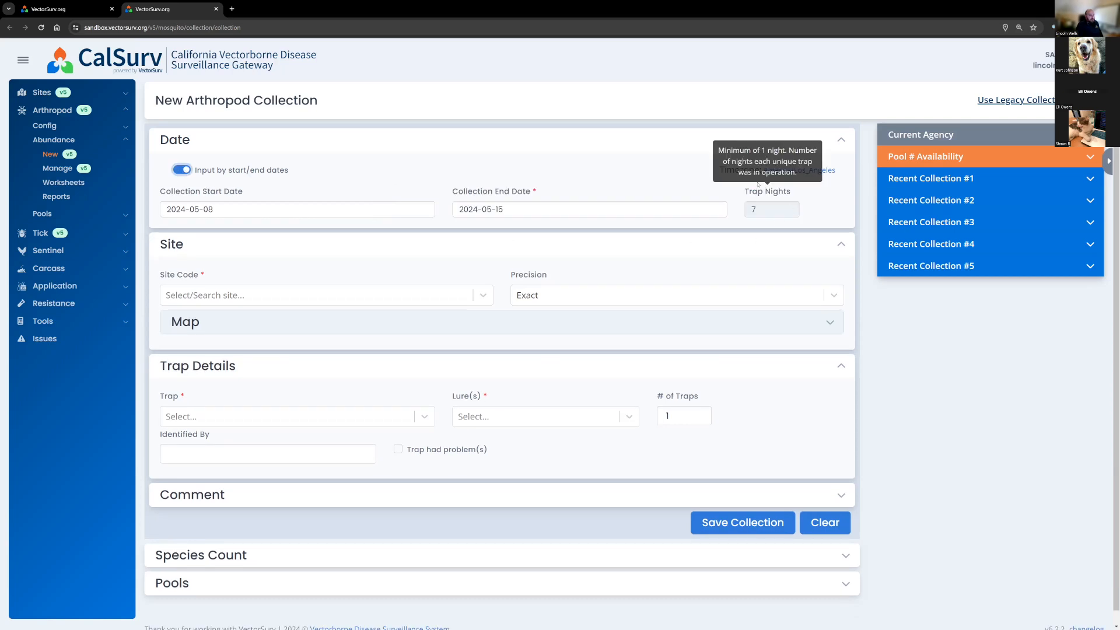
click(301, 209)
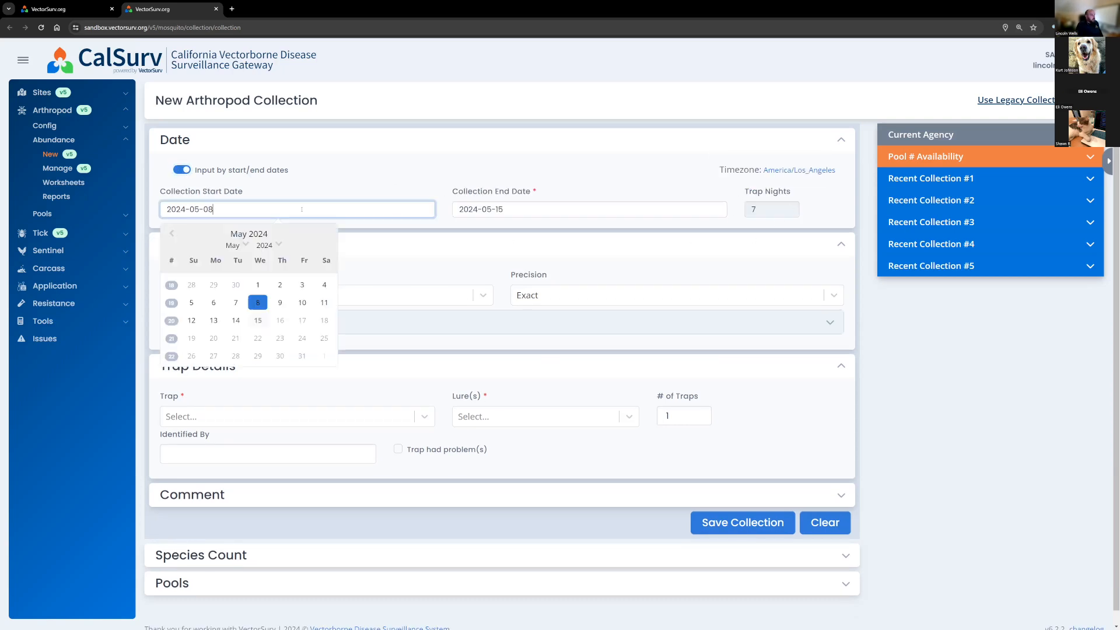
click(265, 302)
click(544, 209)
click(551, 320)
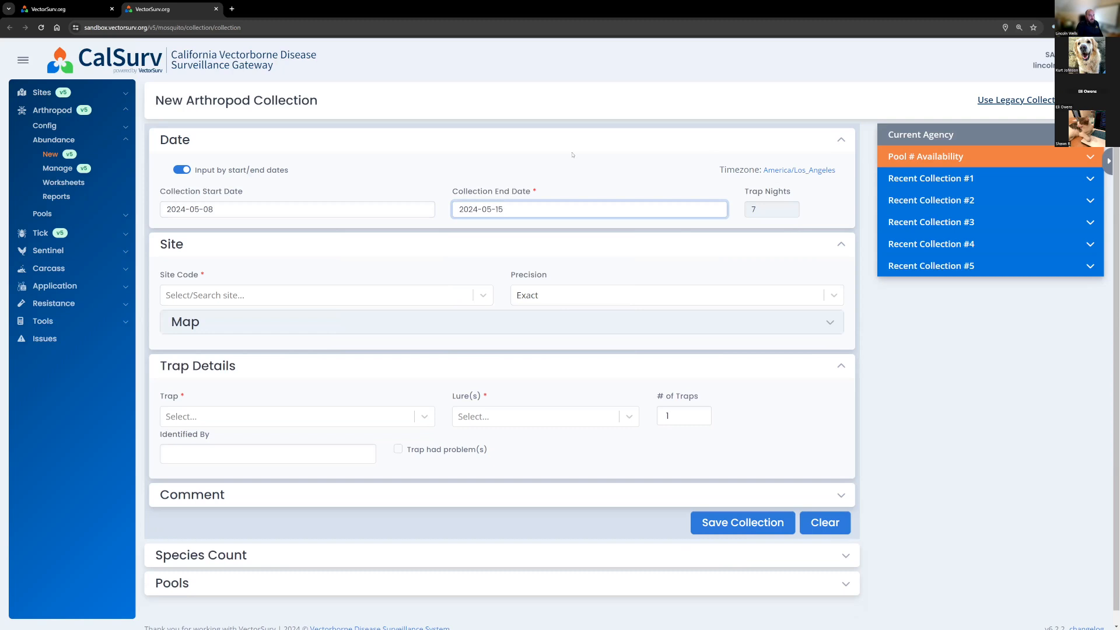
click(557, 165)
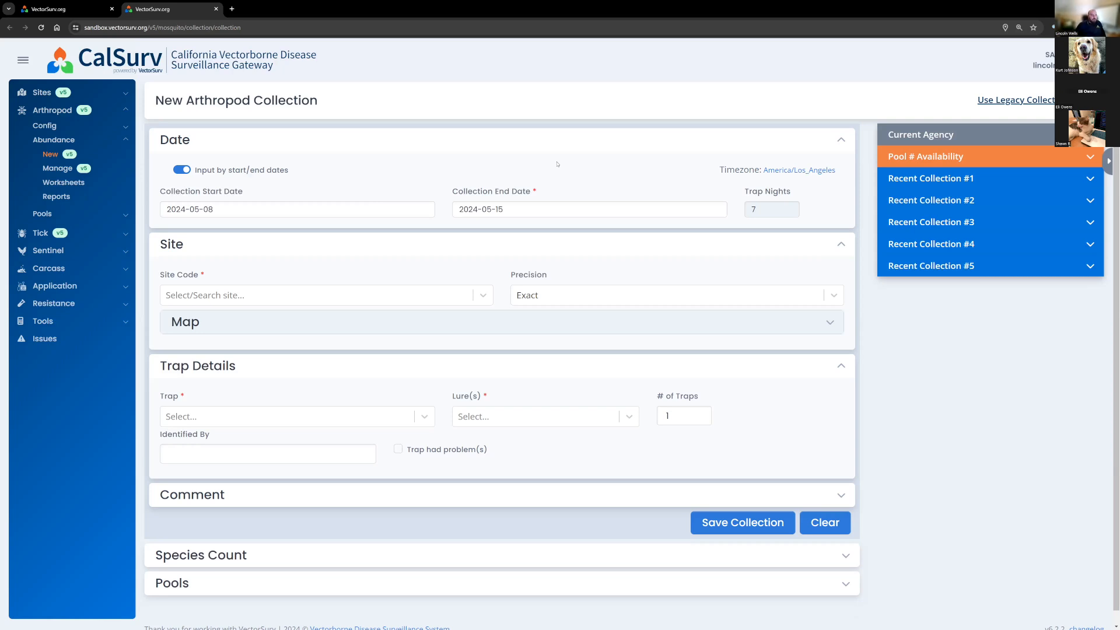
Step: Return to single collection date input and set the trap nights to 1
click(181, 170)
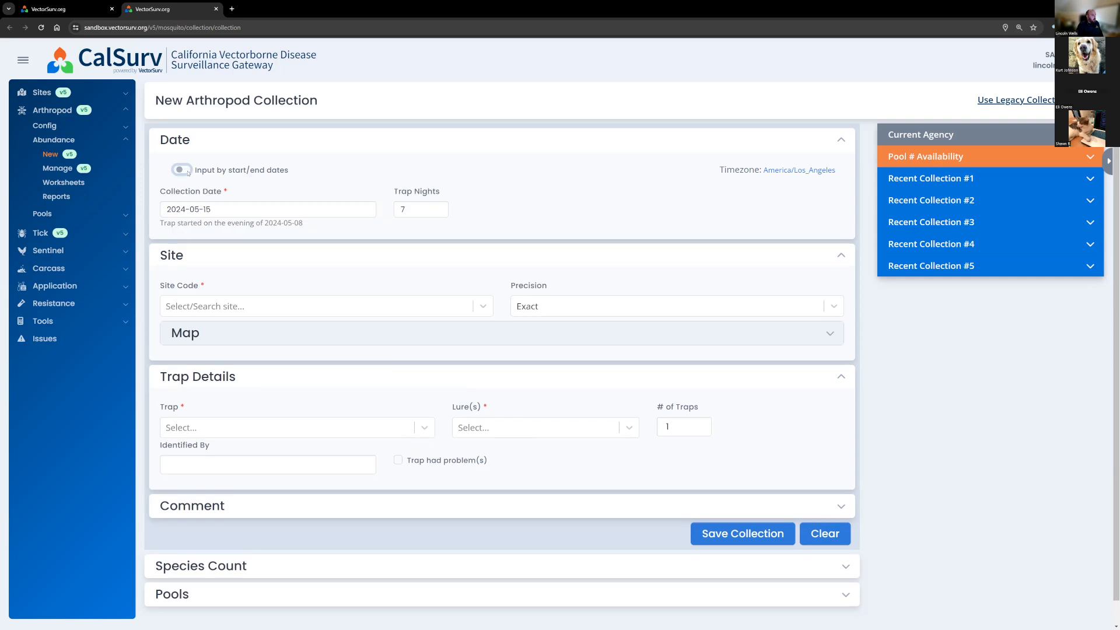
drag(414, 210, 373, 217)
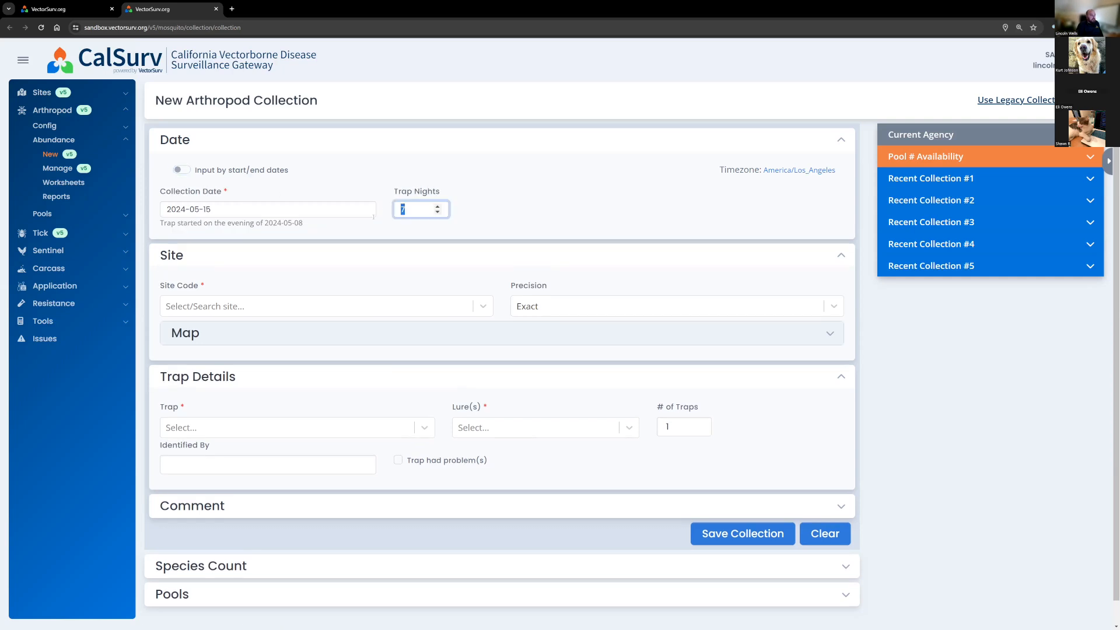
text(1)
click(522, 197)
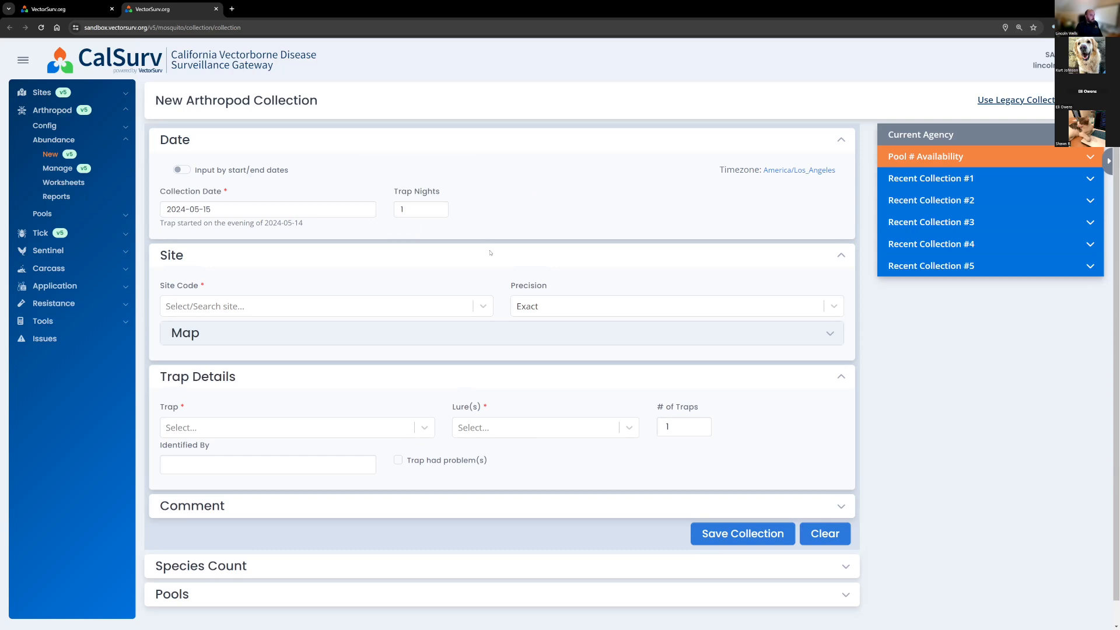
Step: Browse the available collection sites and search them by the word "lake"
scroll(484, 269, down, 1)
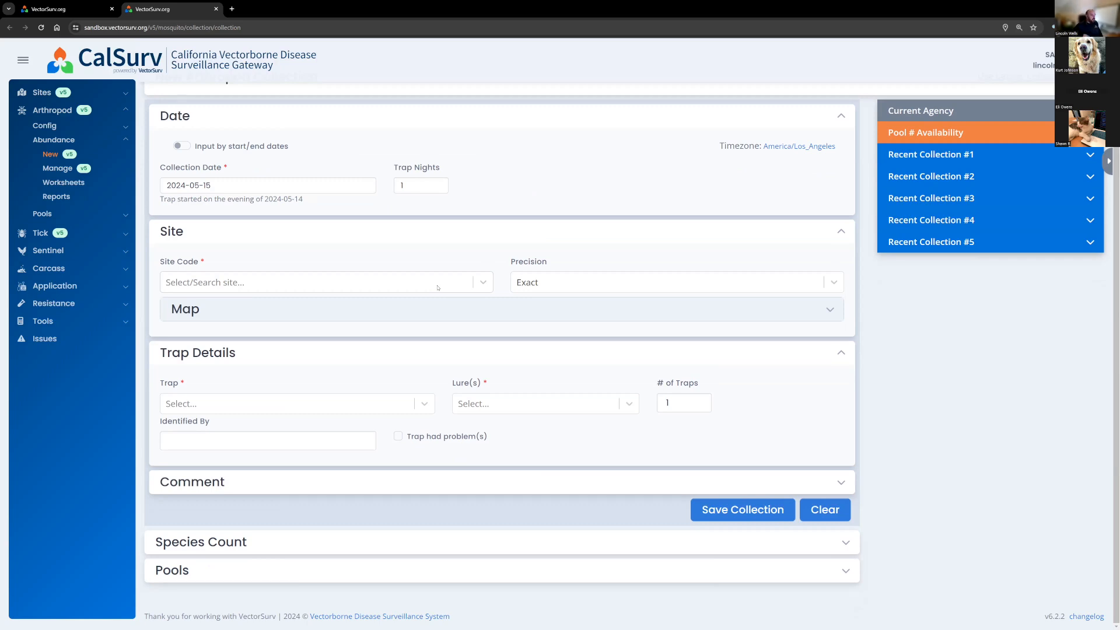
click(438, 288)
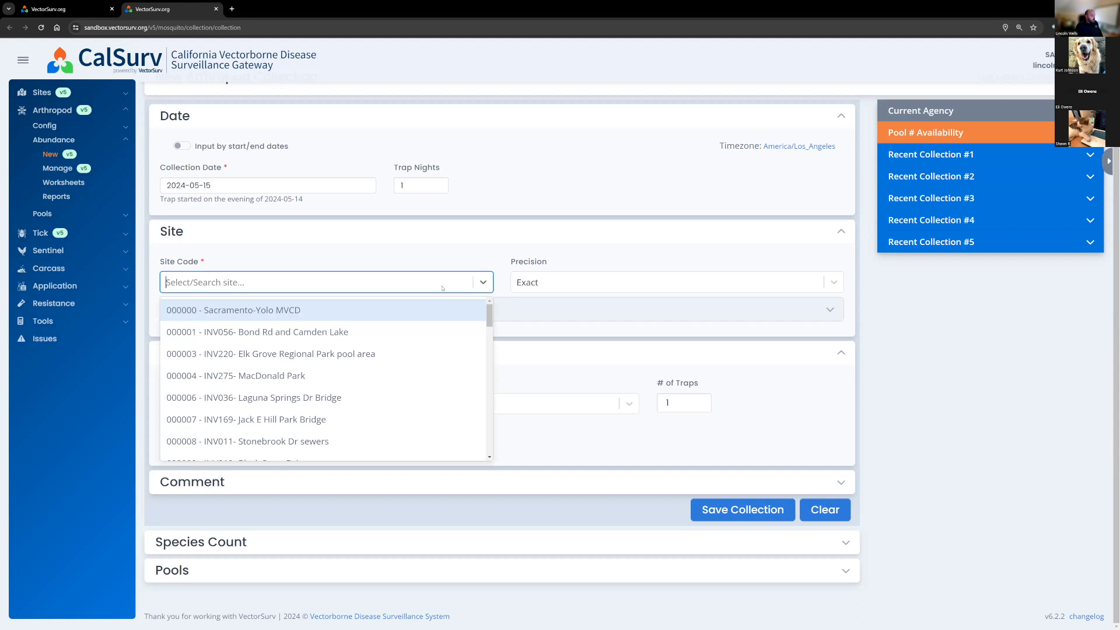
scroll(489, 309, down, 10)
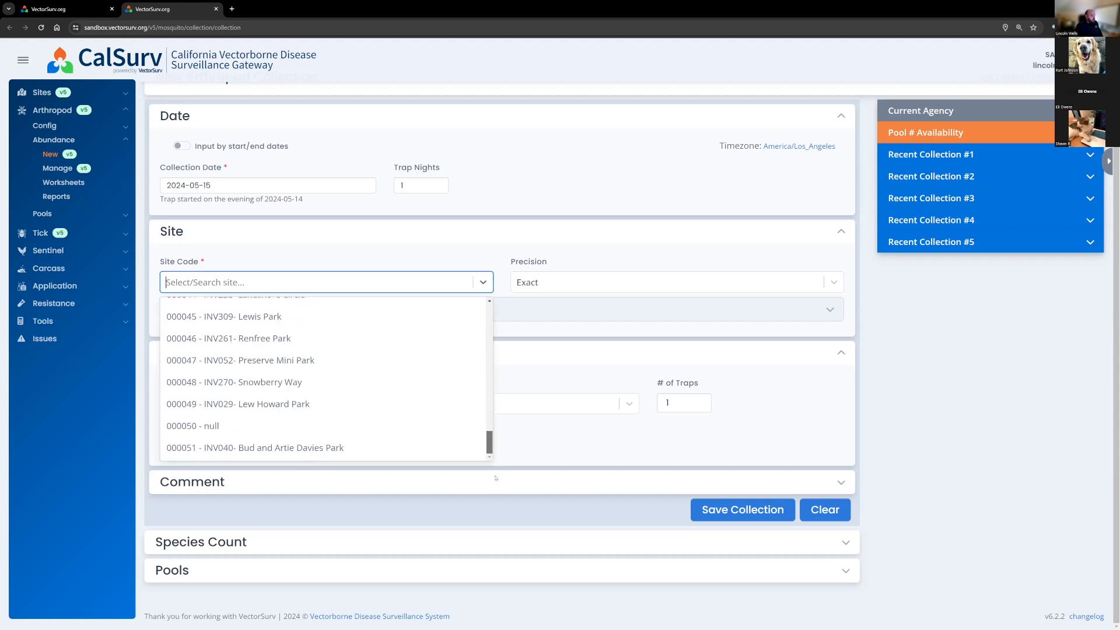
scroll(492, 309, up, 10)
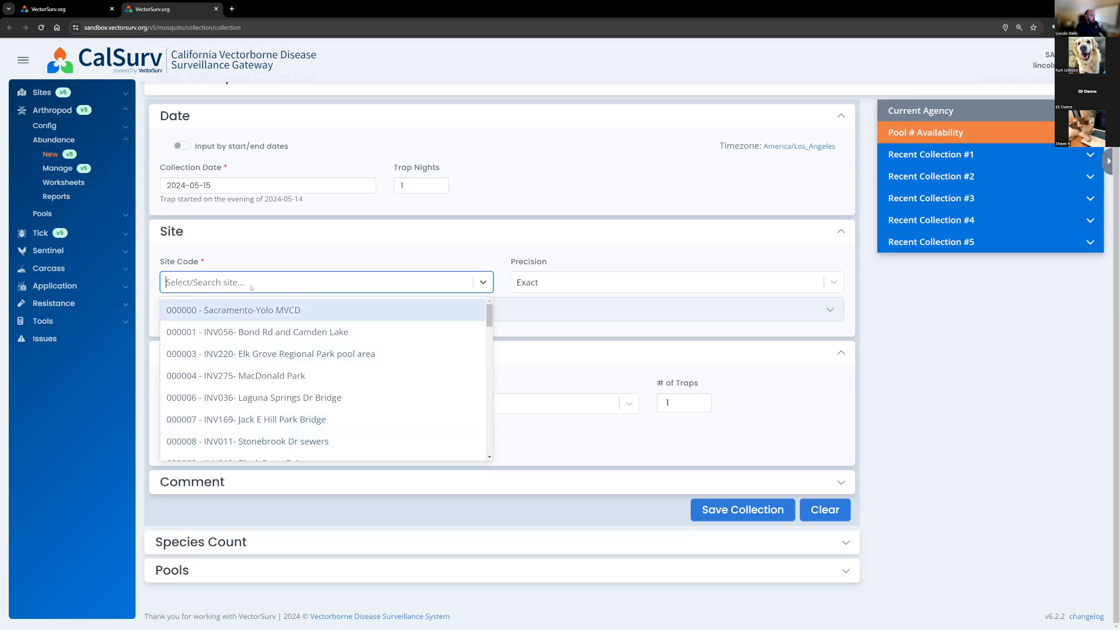
click(251, 287)
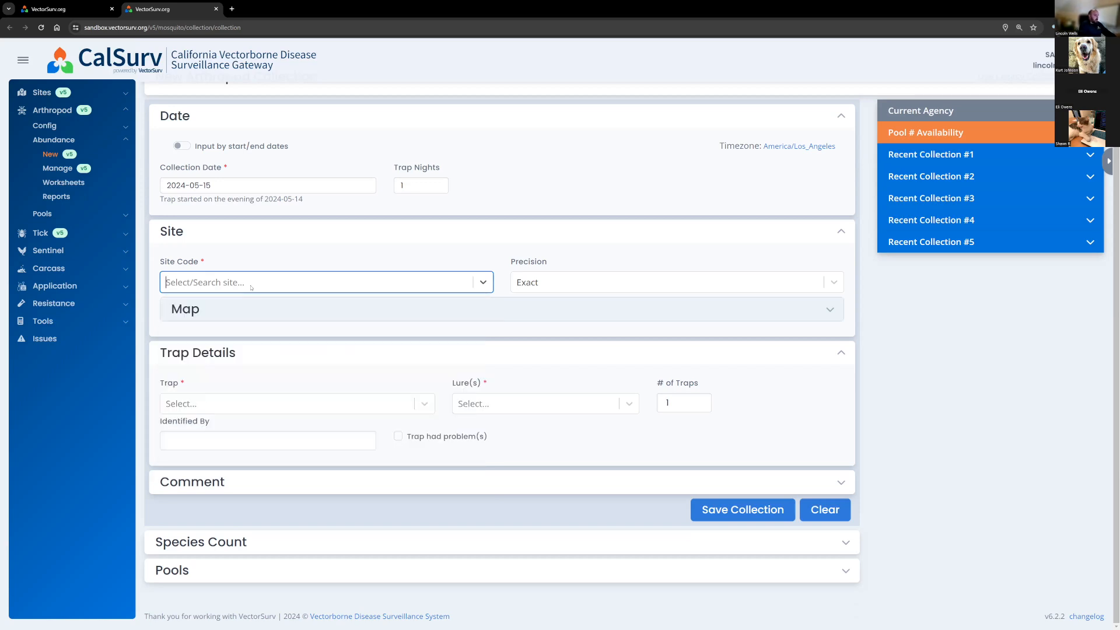
text(lake)
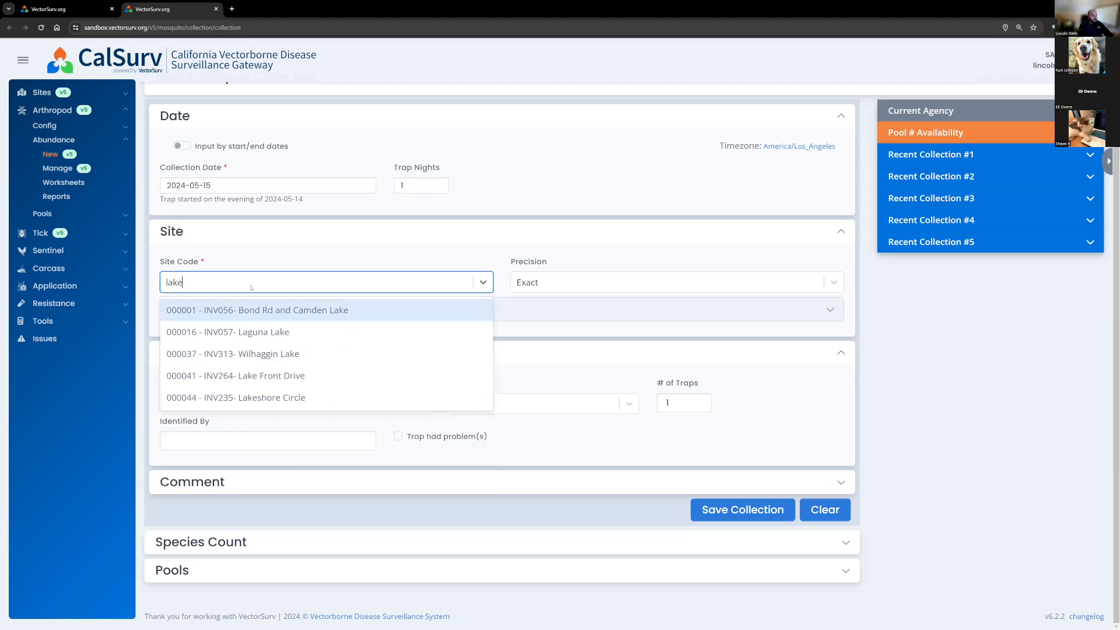
Step: Search the sites for code 000001 instead and select INV056- Bond Rd and Camden Lake
key(BackSpace)
key(BackSpace)
key(BackSpace)
key(BackSpace)
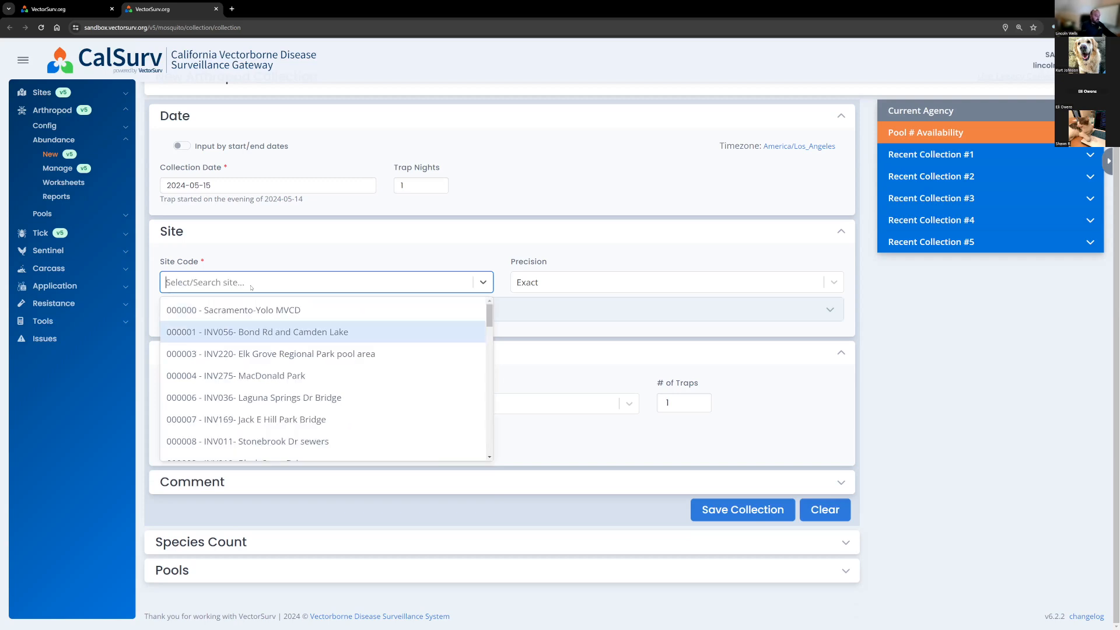
text(000001)
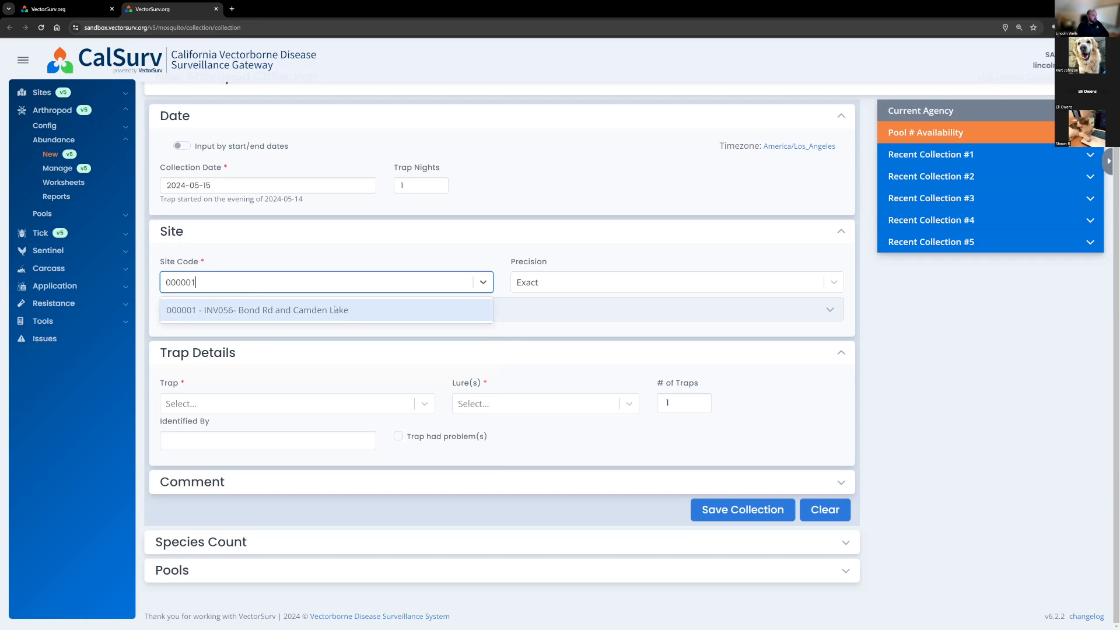
click(364, 312)
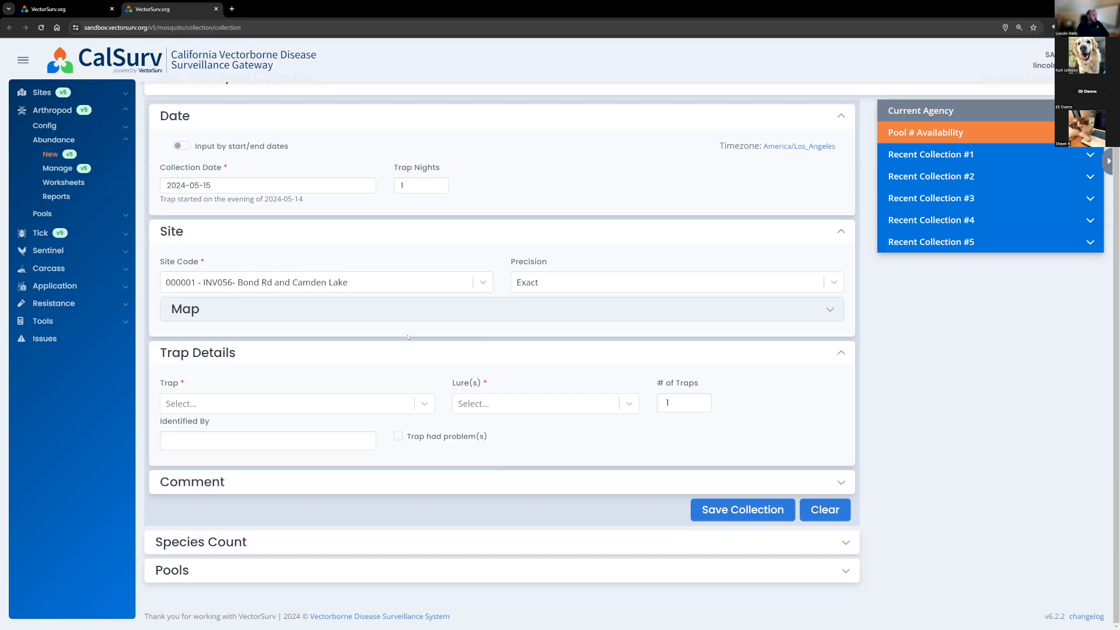
Step: Expand the selected site's map and review the location precision options, keeping Exact
click(826, 311)
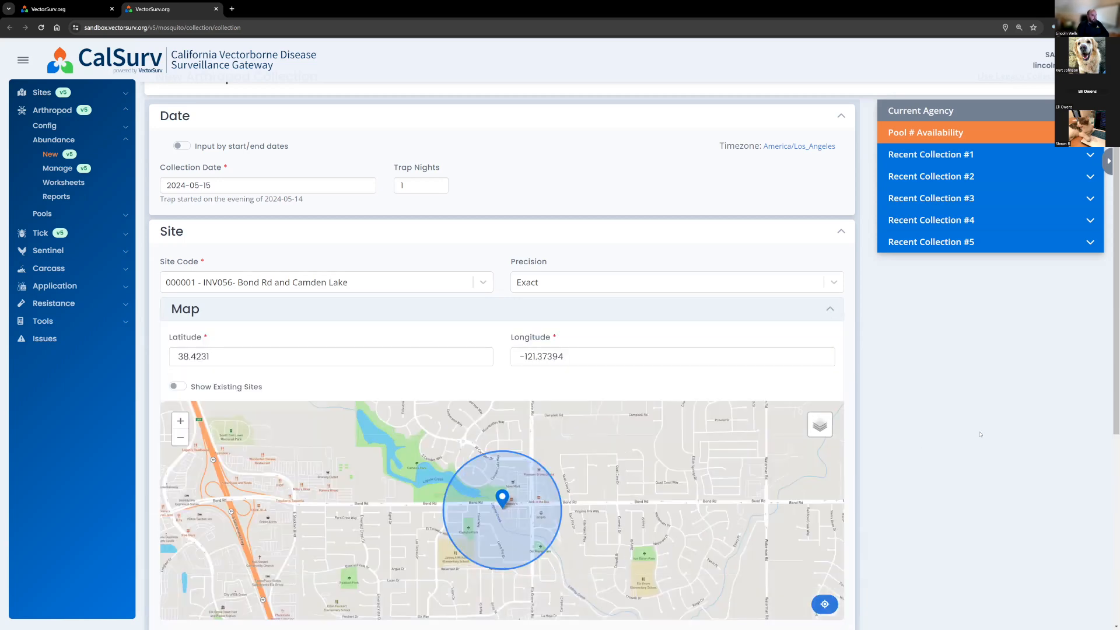
scroll(980, 434, down, 3)
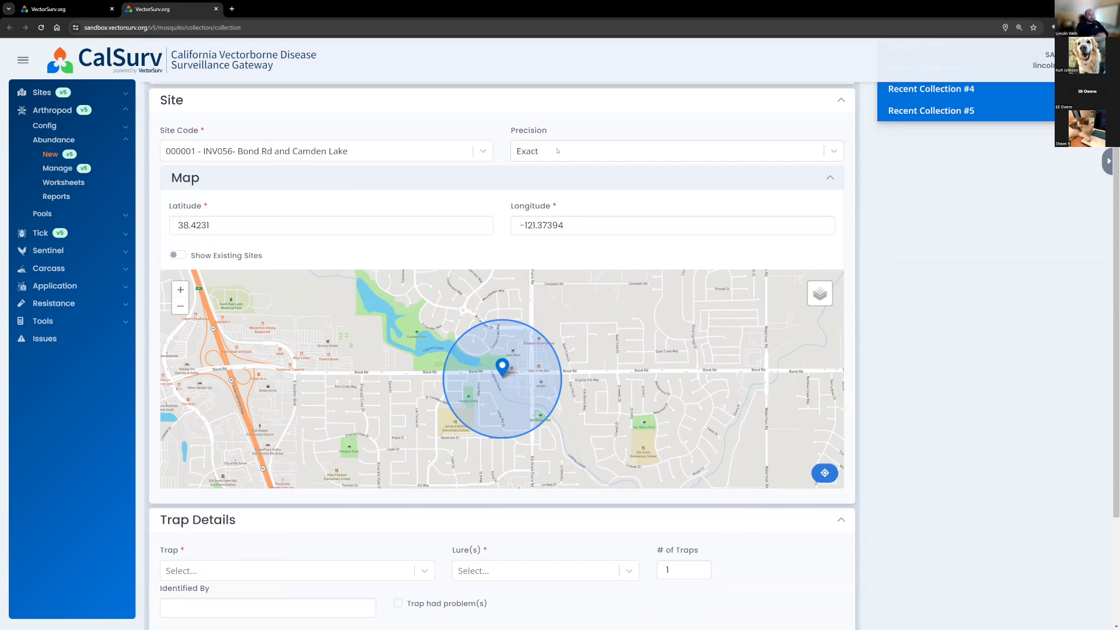
click(558, 150)
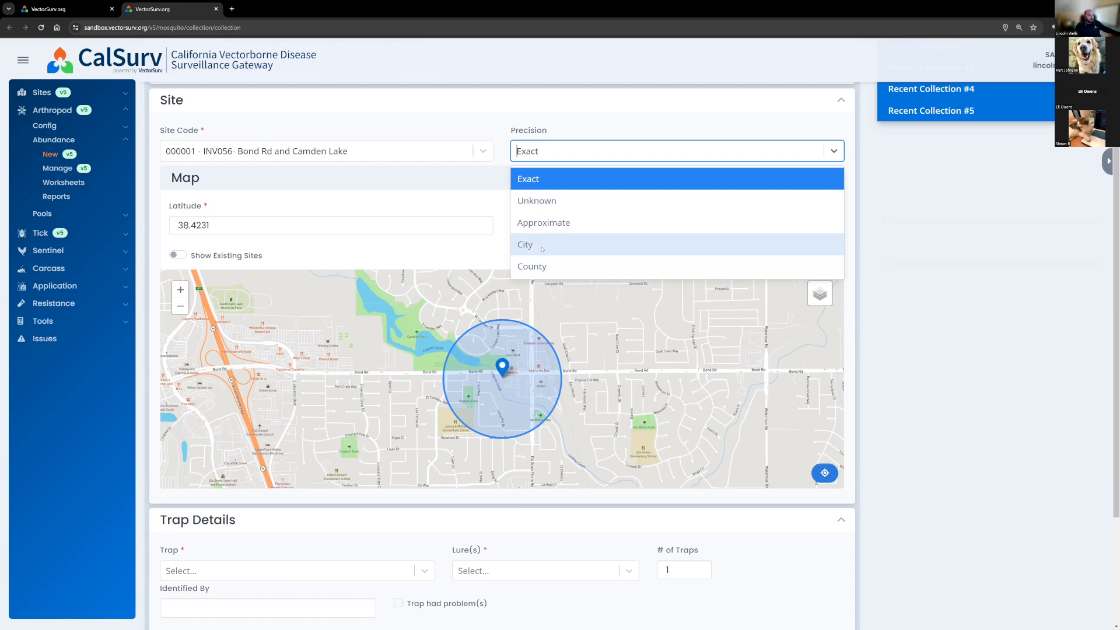
click(502, 155)
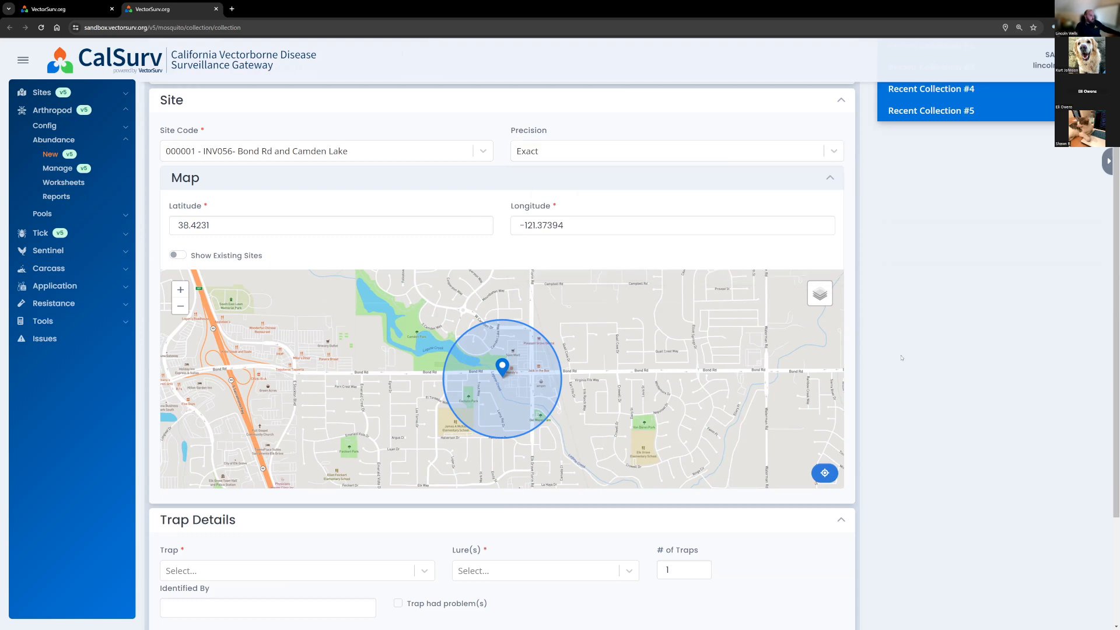
Step: Move the site marker slightly northeast on the map, to about latitude 38.42316 and longitude -121.37378
scroll(901, 357, down, 1)
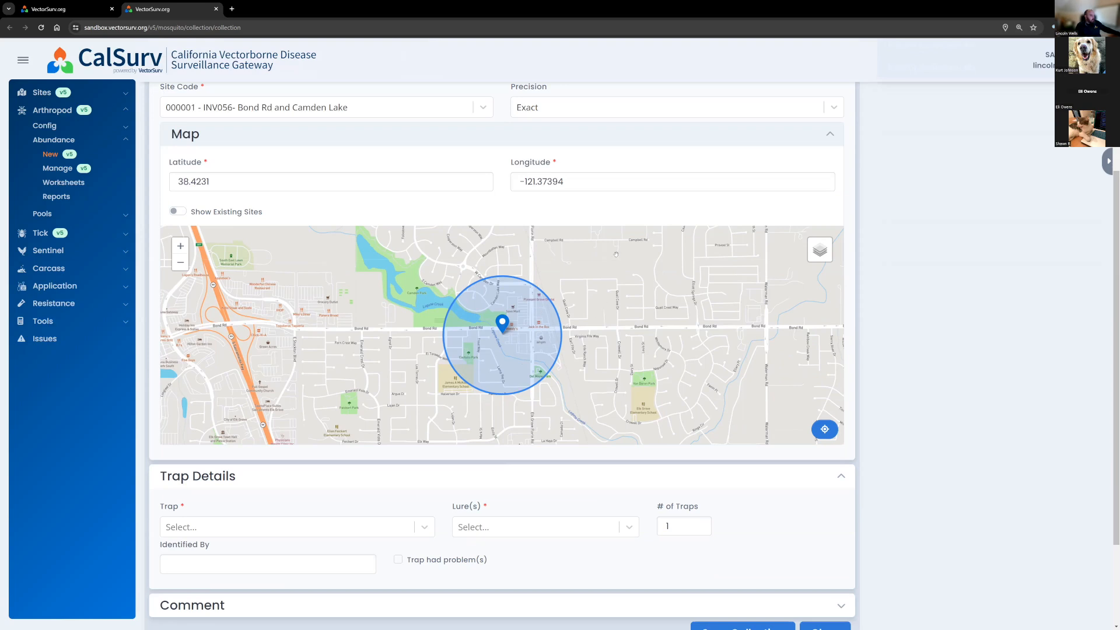
scroll(506, 229, up, 2)
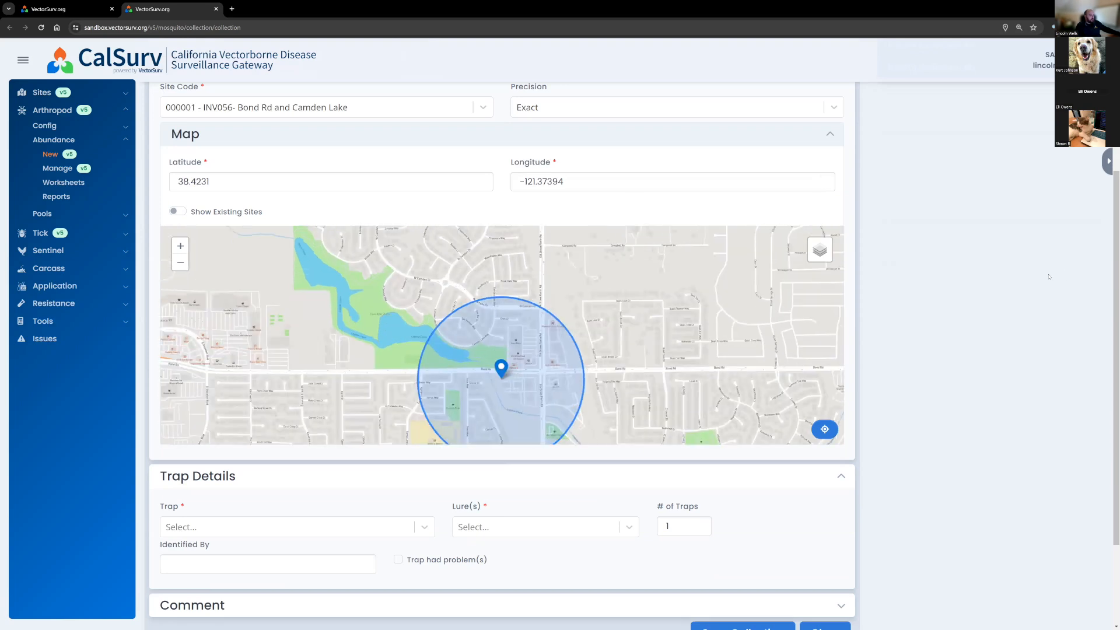
scroll(1112, 176, up, 1)
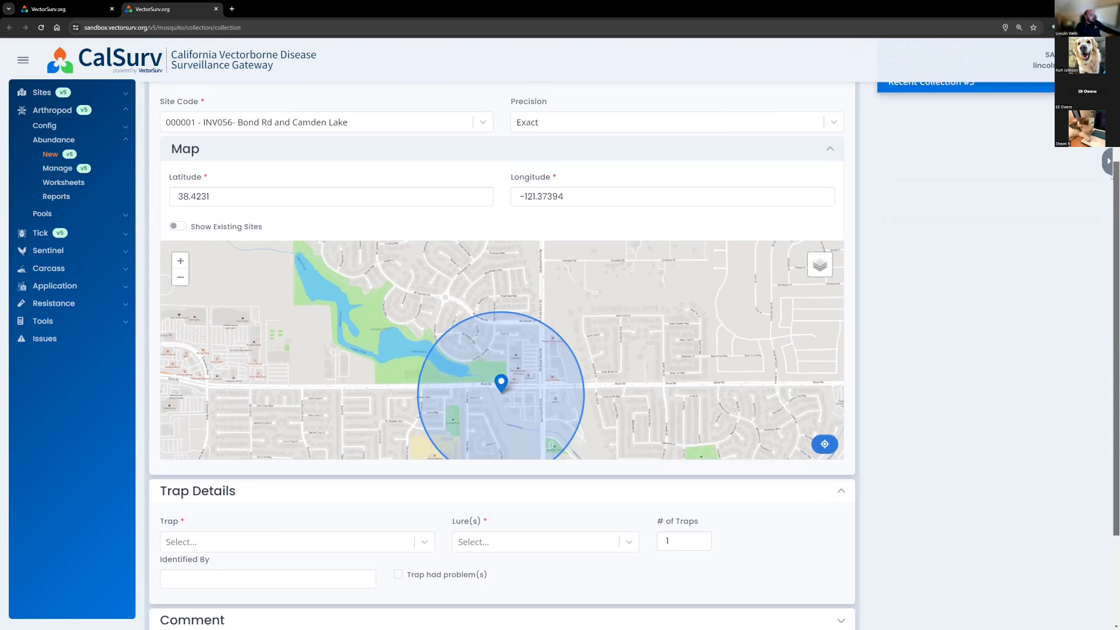
scroll(1112, 177, up, 1)
drag(761, 378, 762, 336)
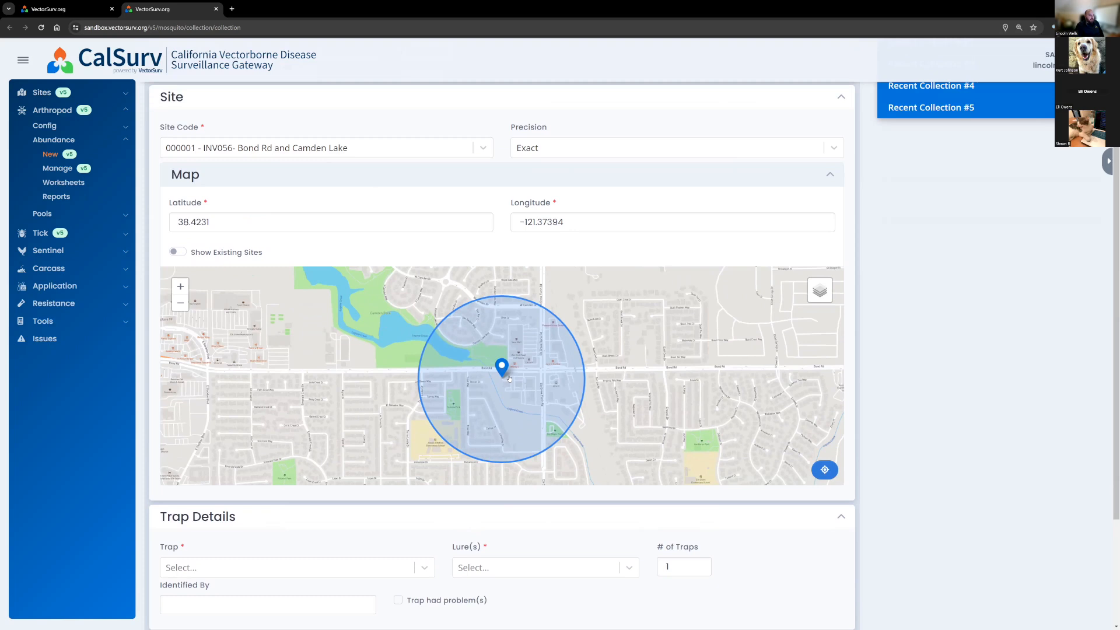
mouse_move(503, 372)
mouse_down()
mouse_move(497, 325)
mouse_move(541, 385)
mouse_move(470, 418)
mouse_move(505, 366)
mouse_up()
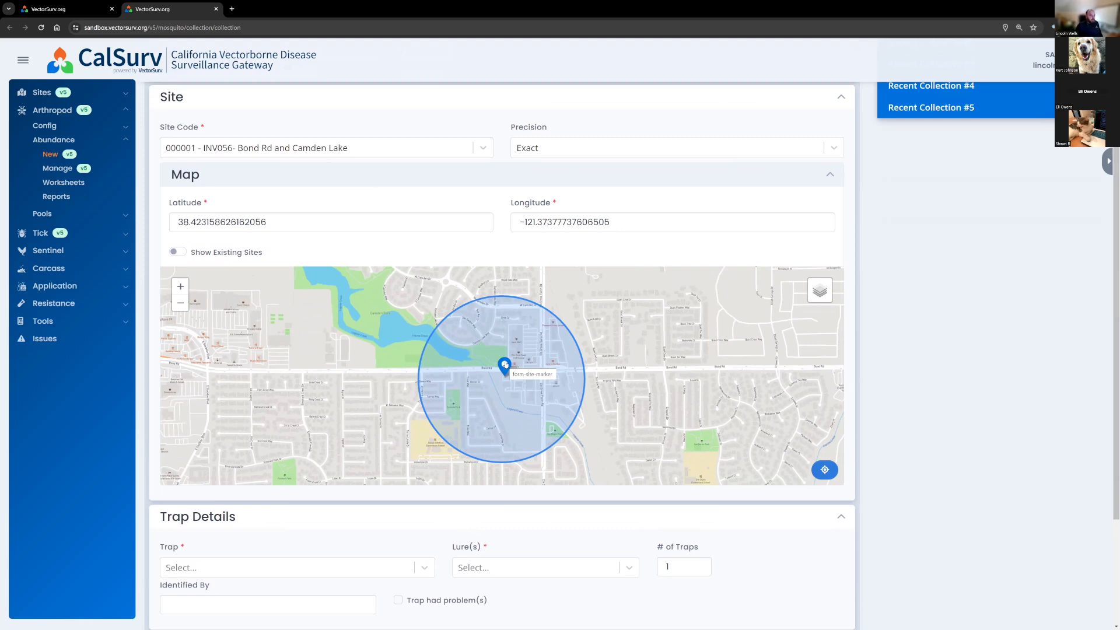
scroll(506, 384, up, 1)
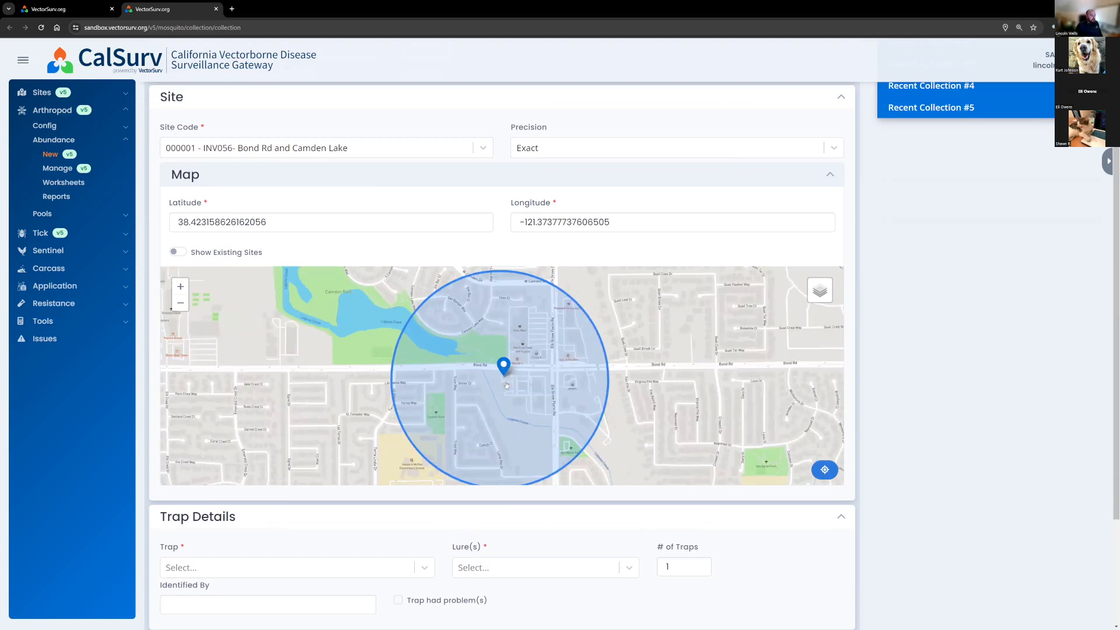
Step: Move the site marker east along Bond Rd within the site circle, to about latitude 38.42329 and longitude -121.37193
scroll(506, 384, up, 2)
drag(502, 364, 502, 366)
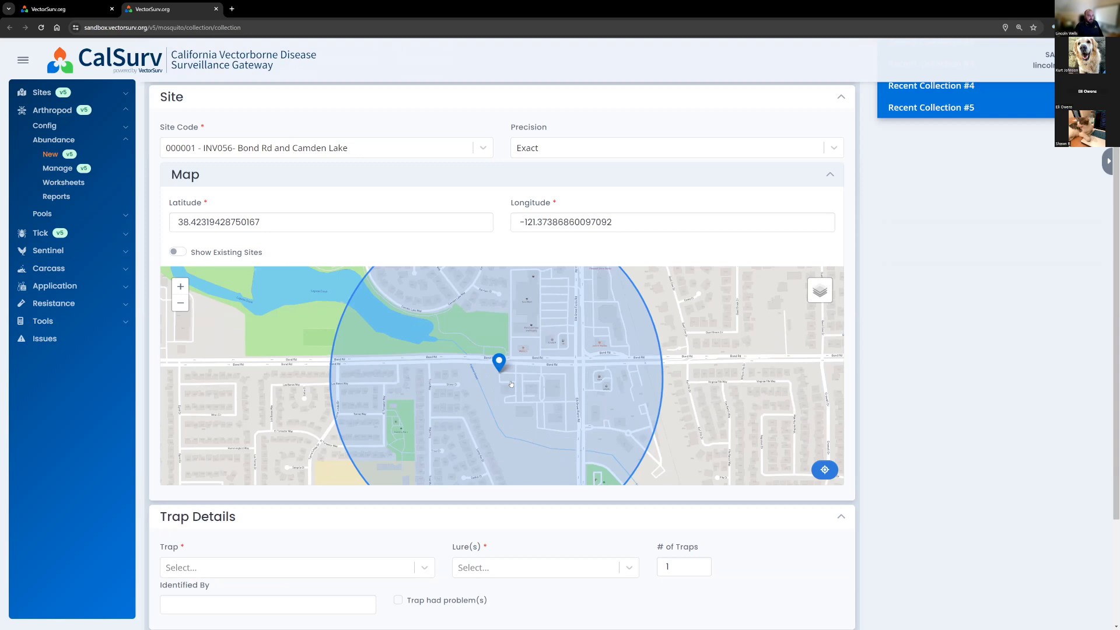
drag(500, 363, 570, 358)
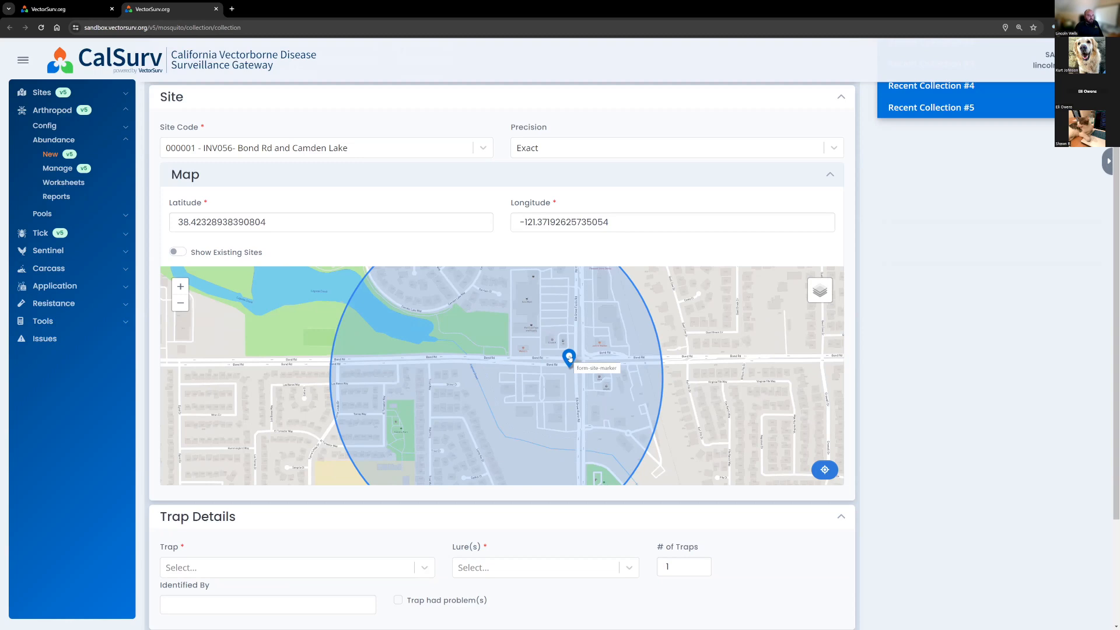
Step: Change the collection's site to the zero site, 000000 - Sacramento-Yolo MVCD
scroll(375, 240, up, 1)
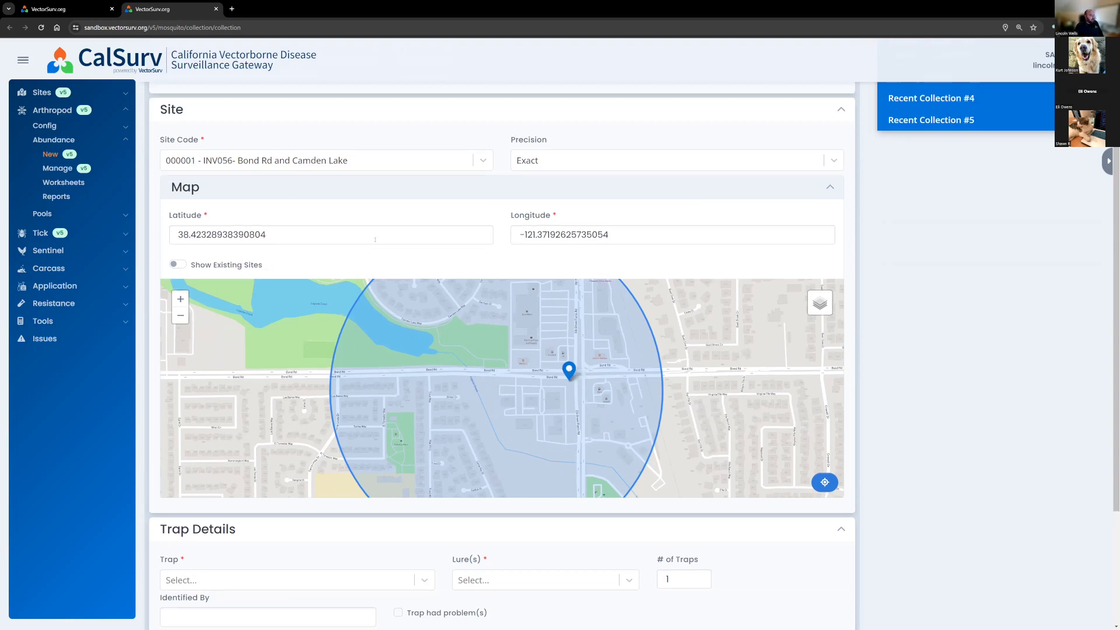
scroll(375, 240, up, 1)
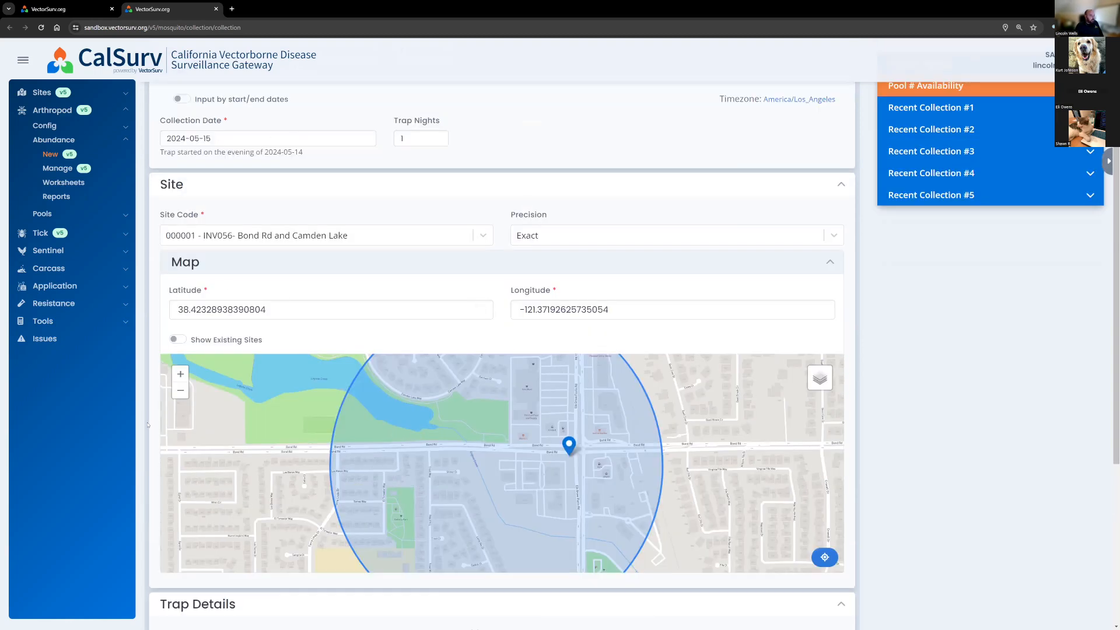
scroll(148, 424, down, 1)
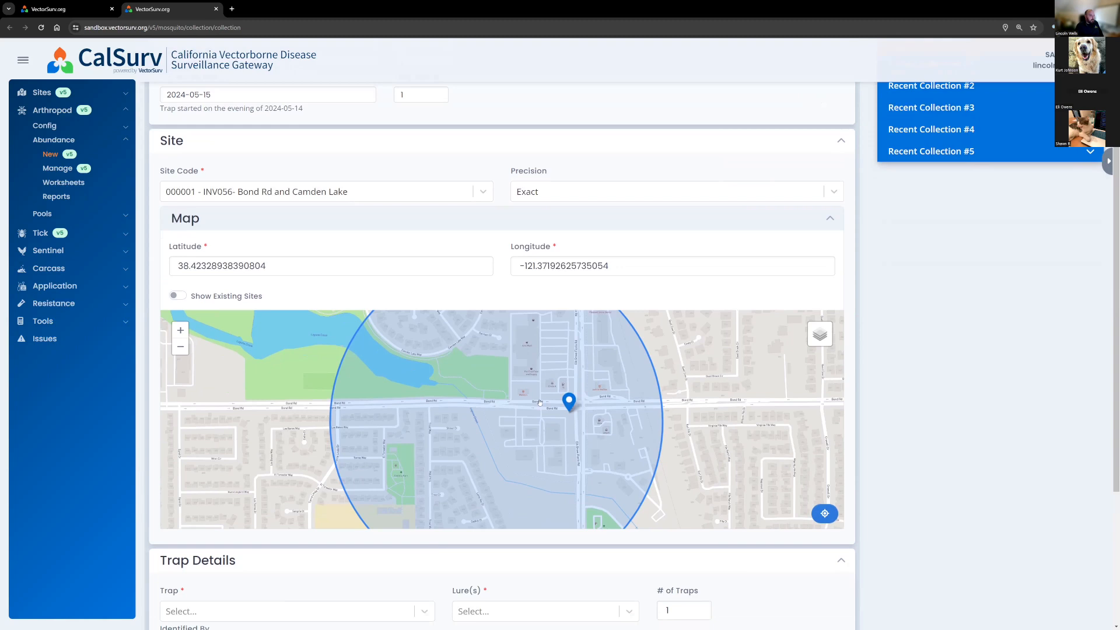
scroll(867, 434, down, 2)
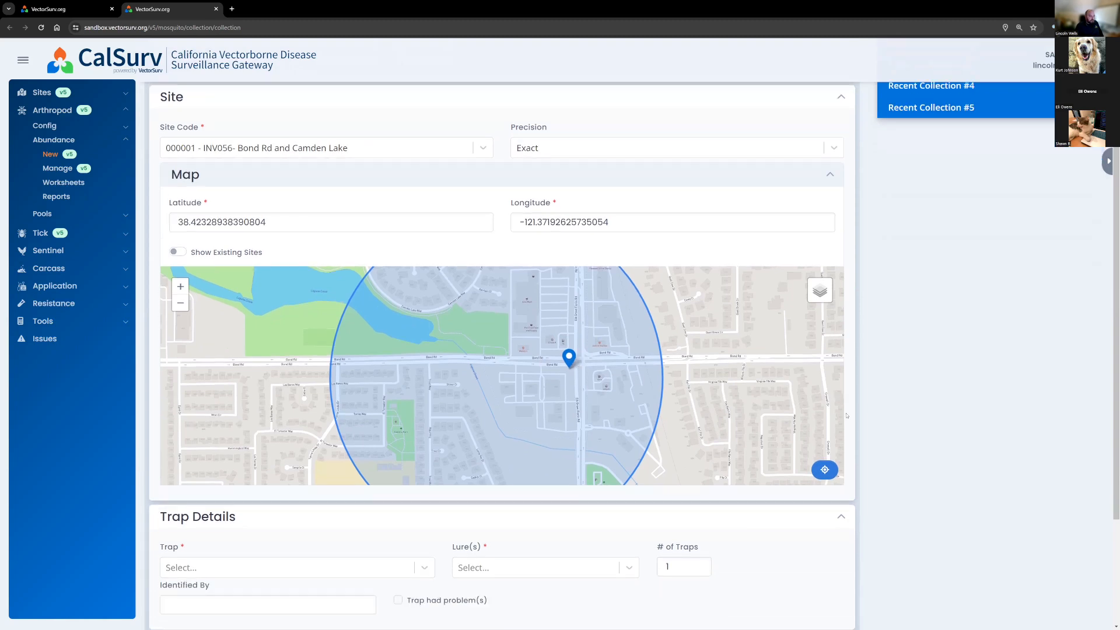
scroll(757, 350, down, 2)
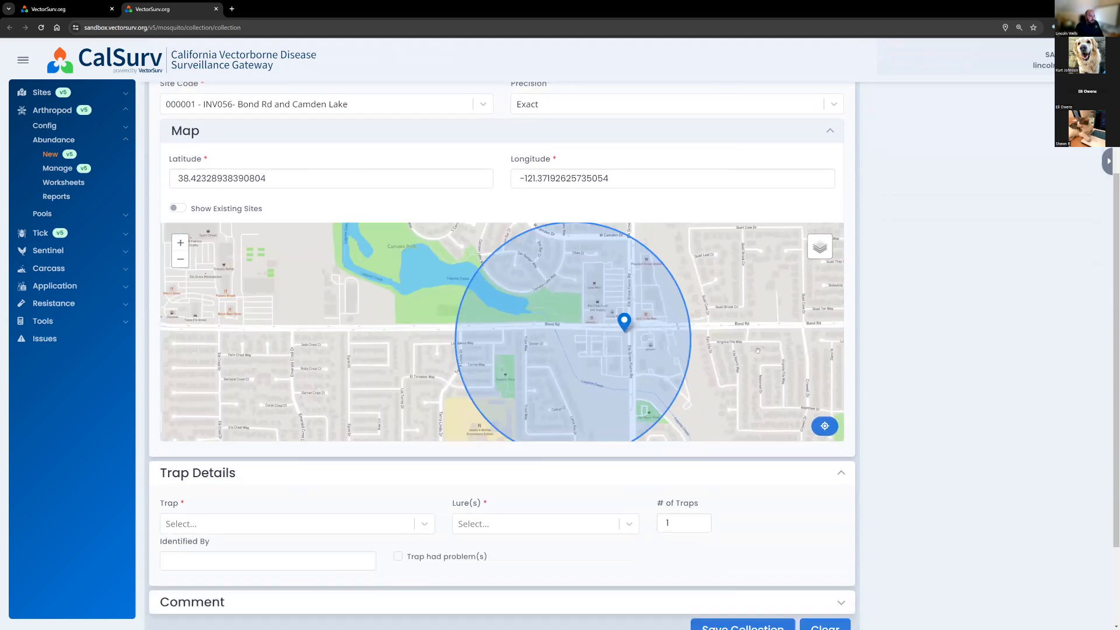
drag(713, 345, 683, 348)
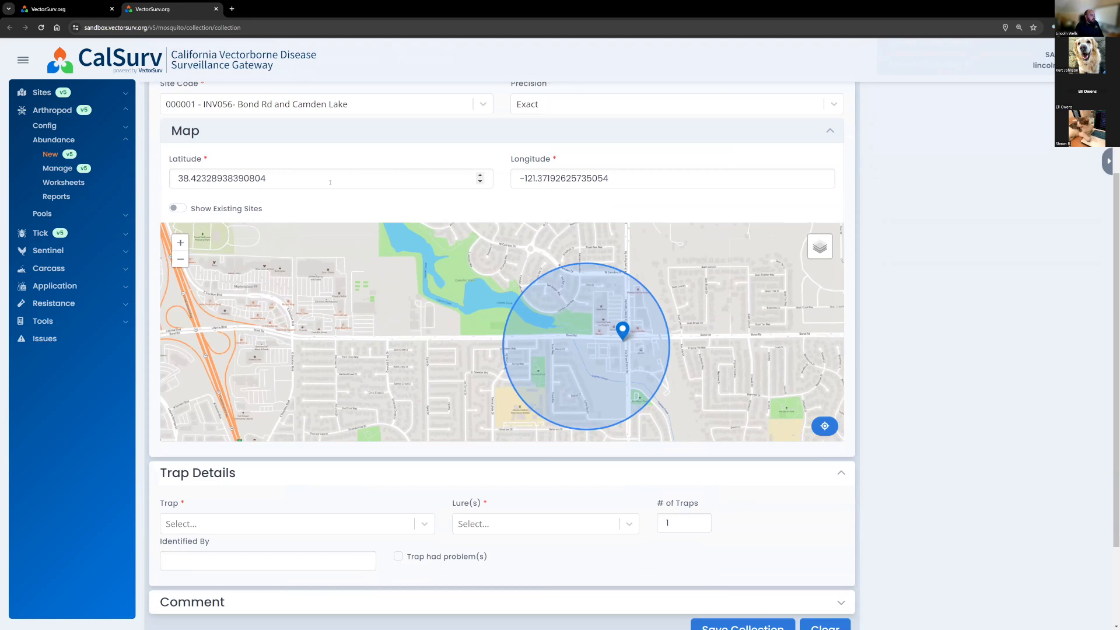
scroll(234, 145, up, 1)
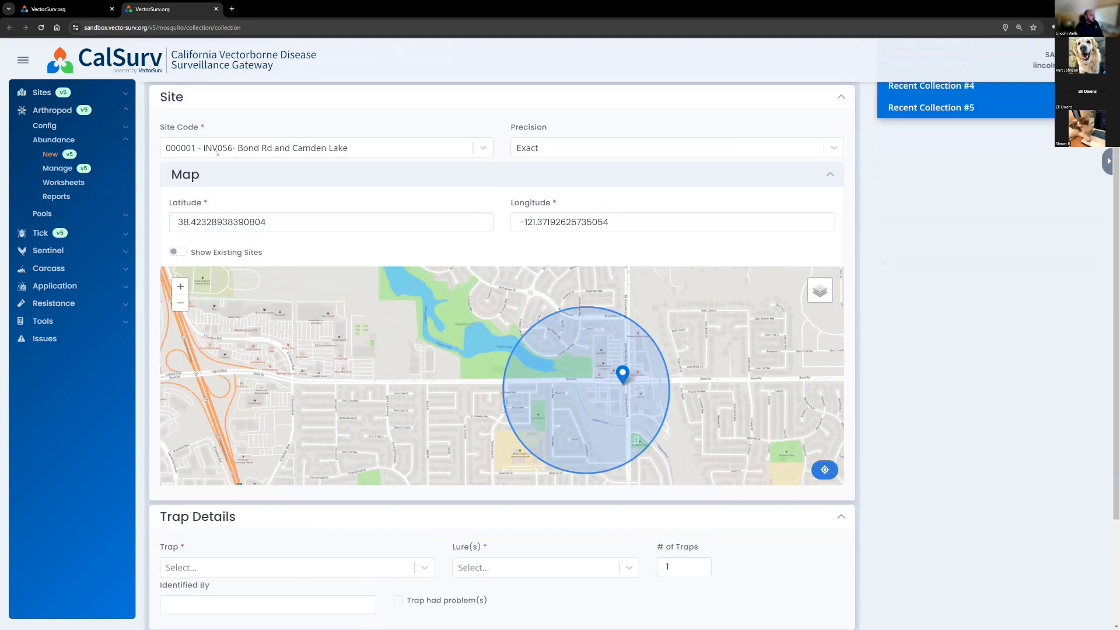
click(401, 153)
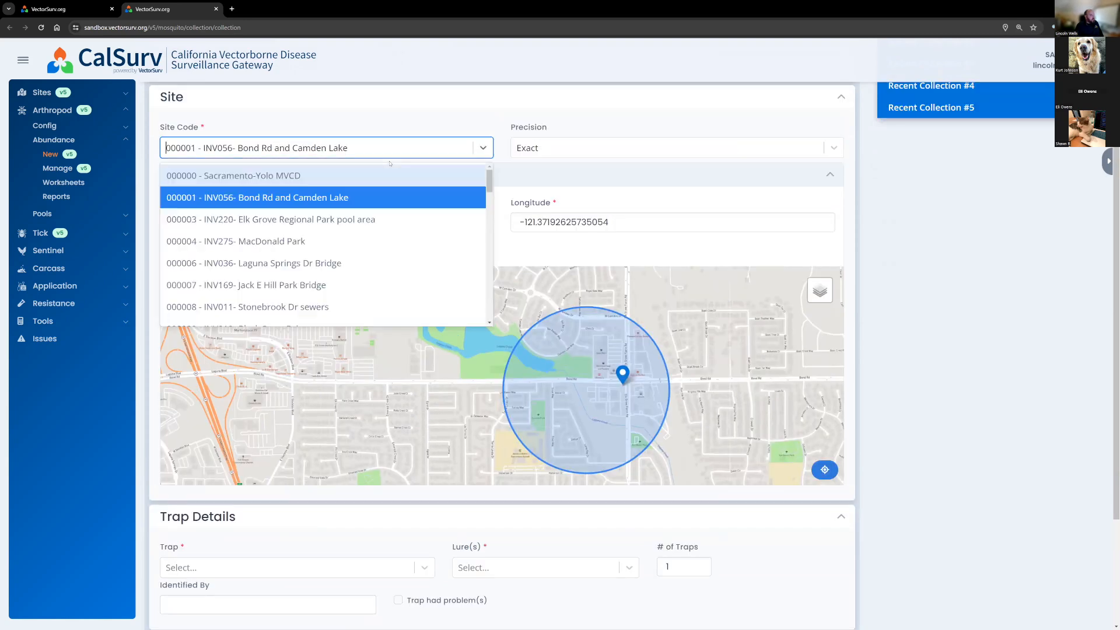
click(277, 175)
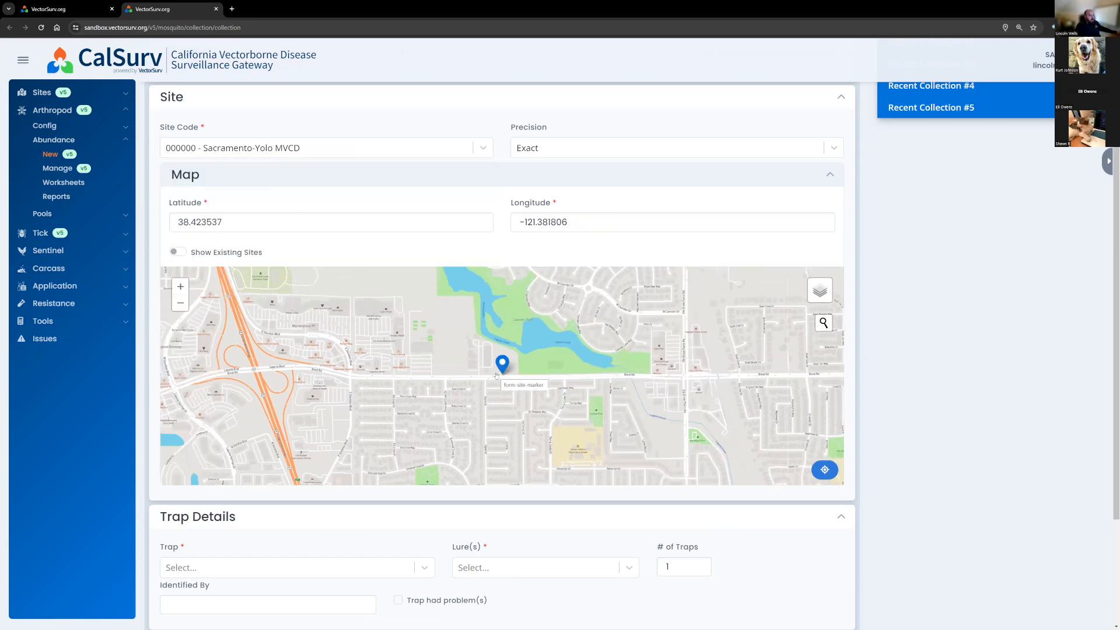
Step: Move the zero site's marker west across the highway and back east to about latitude 38.42236 and longitude -121.36575
scroll(497, 375, down, 1)
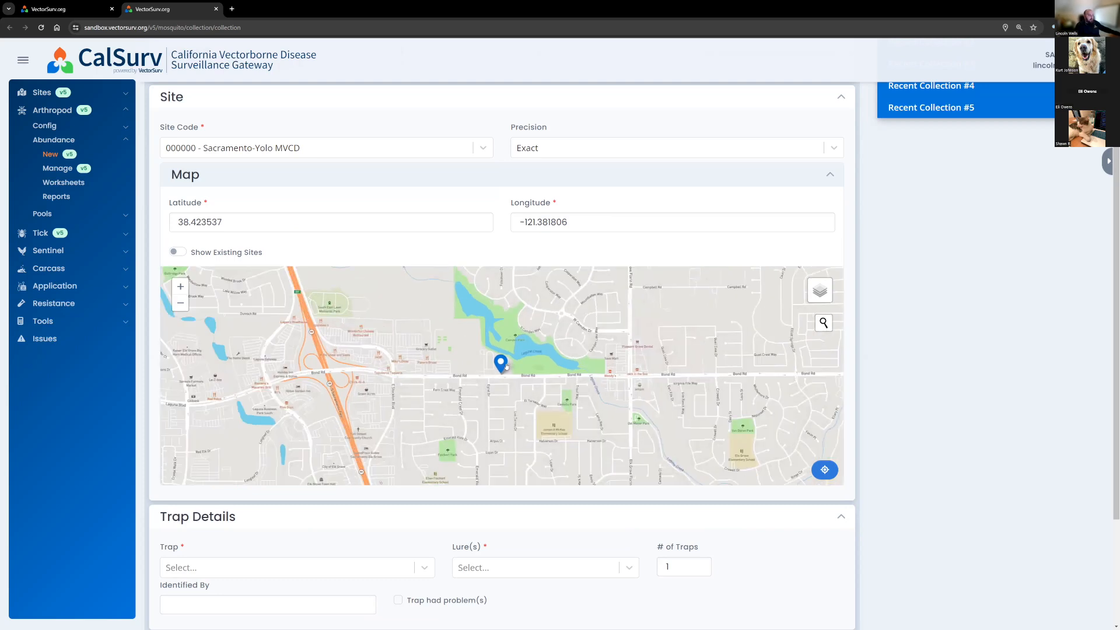
drag(507, 365, 272, 330)
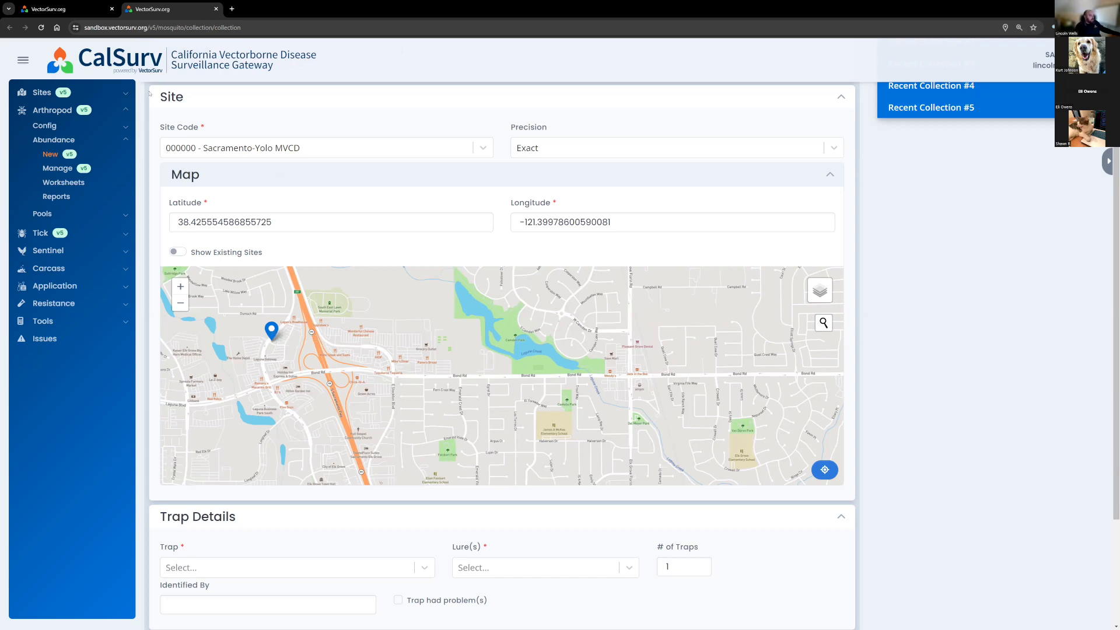
drag(273, 334, 706, 384)
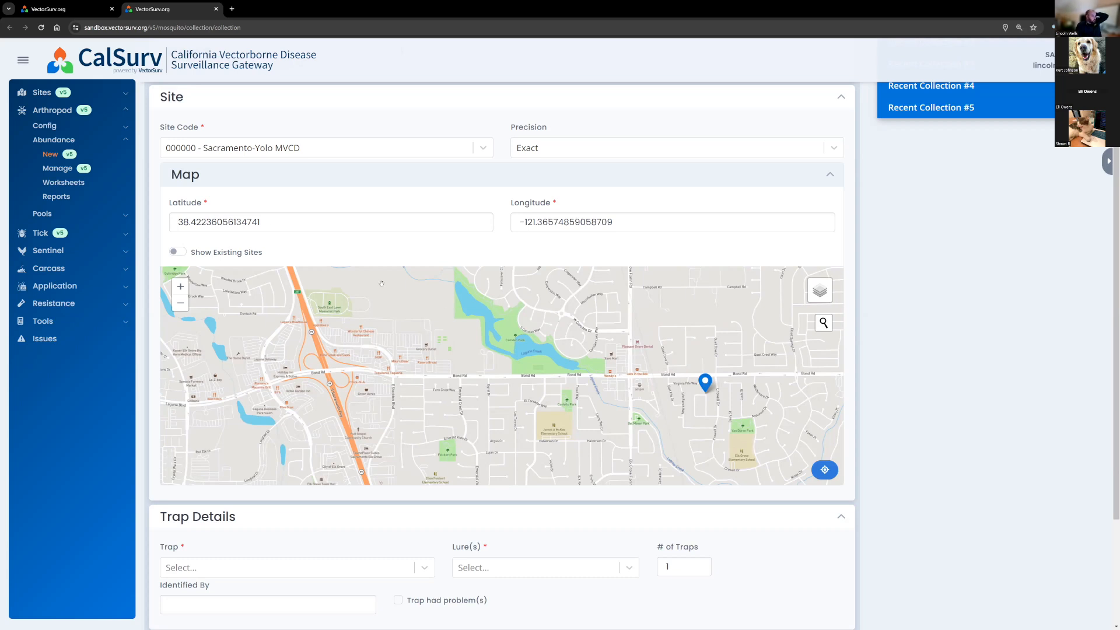
Step: Reselect 000001 - INV056- Bond Rd and Camden Lake and move its marker east to about 38.42252, -121.36276, accepting the one-off zero site
click(344, 151)
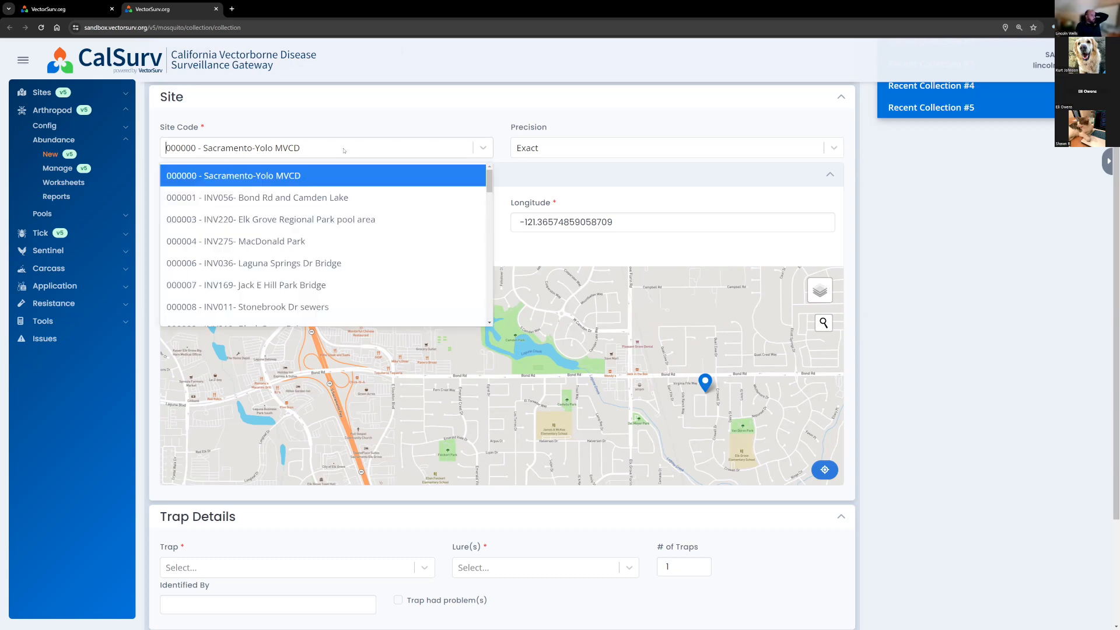
click(331, 197)
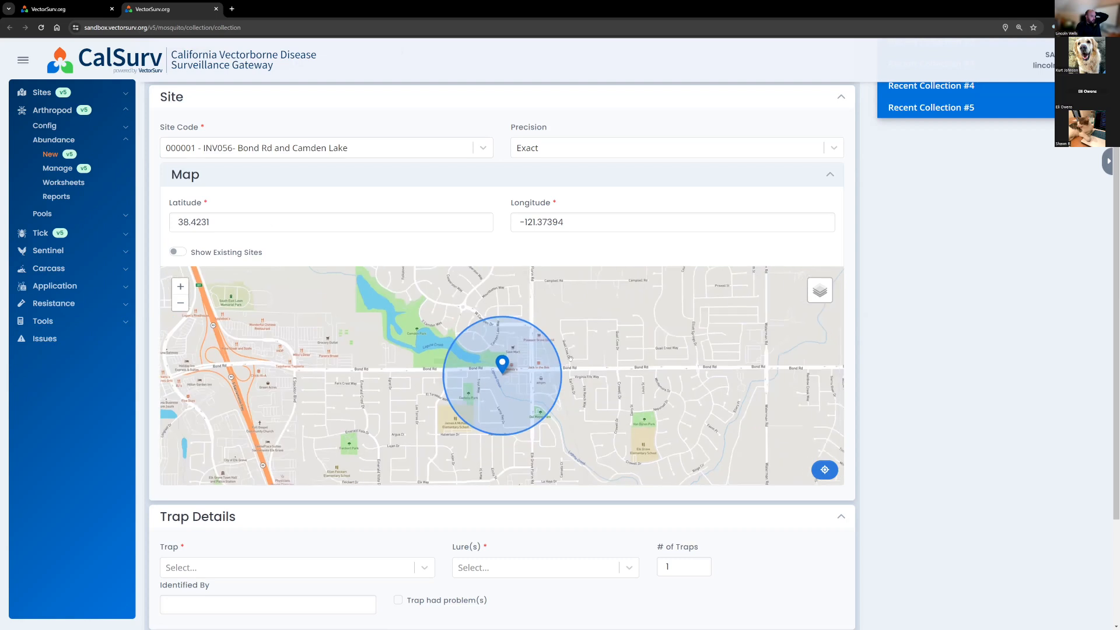
scroll(569, 367, up, 2)
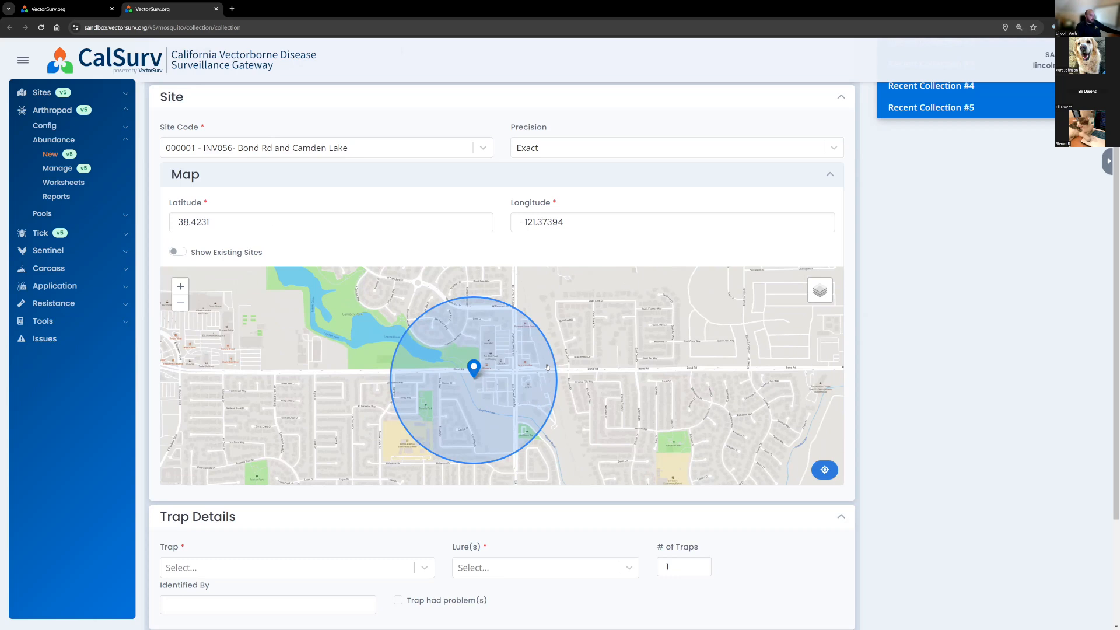
mouse_move(474, 370)
mouse_down()
mouse_move(607, 371)
mouse_move(595, 350)
mouse_move(436, 329)
mouse_move(511, 399)
mouse_move(441, 361)
mouse_move(578, 388)
mouse_move(675, 372)
mouse_move(674, 384)
mouse_up()
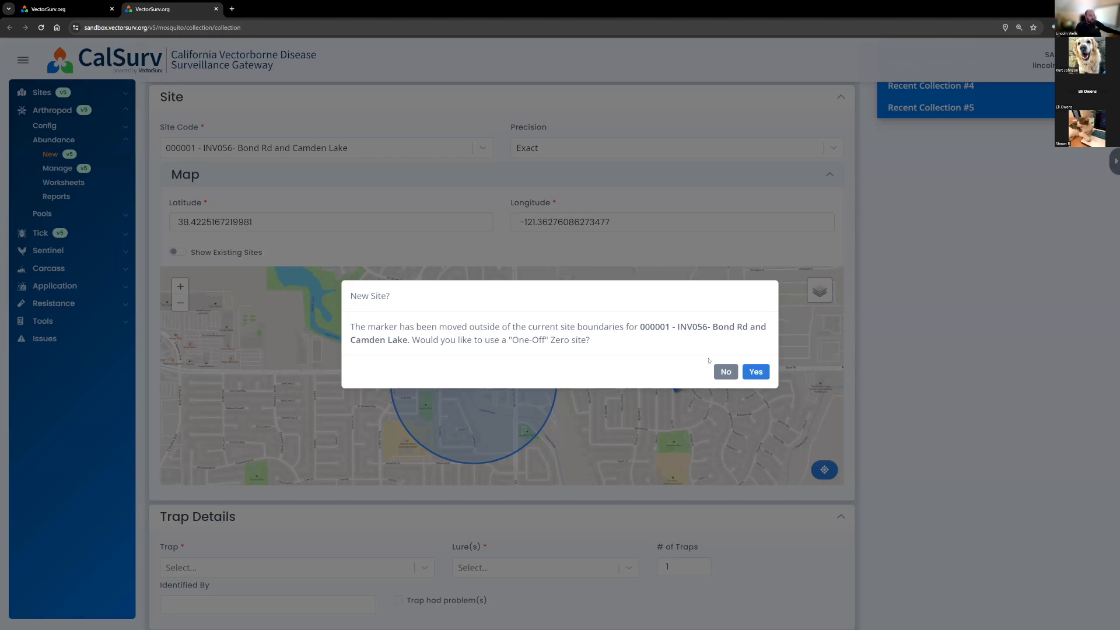
click(756, 372)
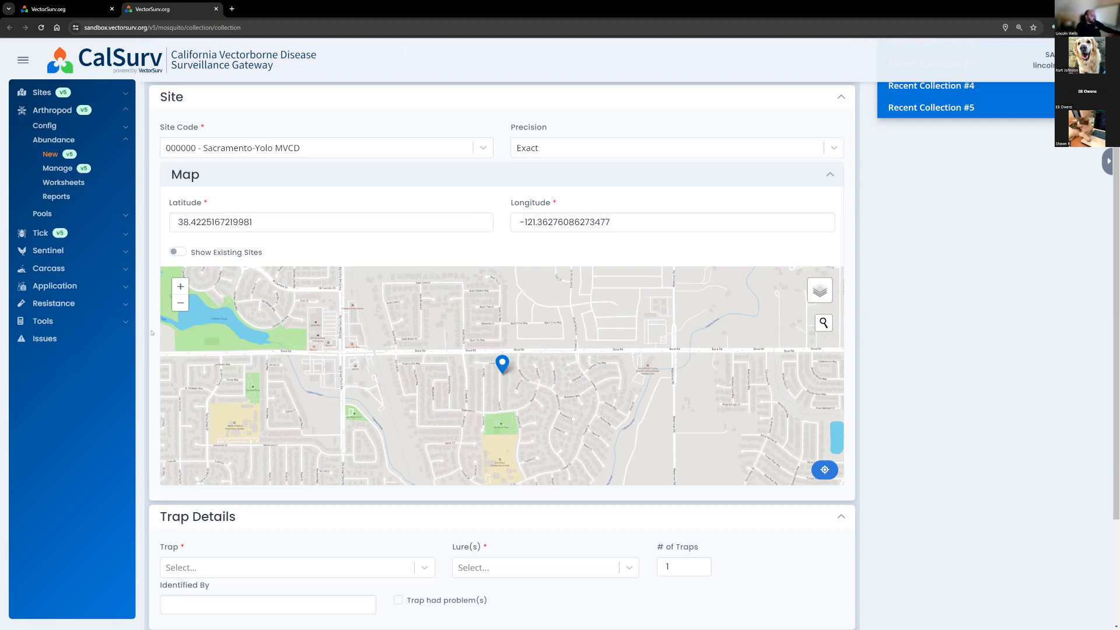
Step: Set the collection's site back to 000001 - INV056- Bond Rd and Camden Lake with its stored map location
scroll(152, 333, up, 1)
click(278, 192)
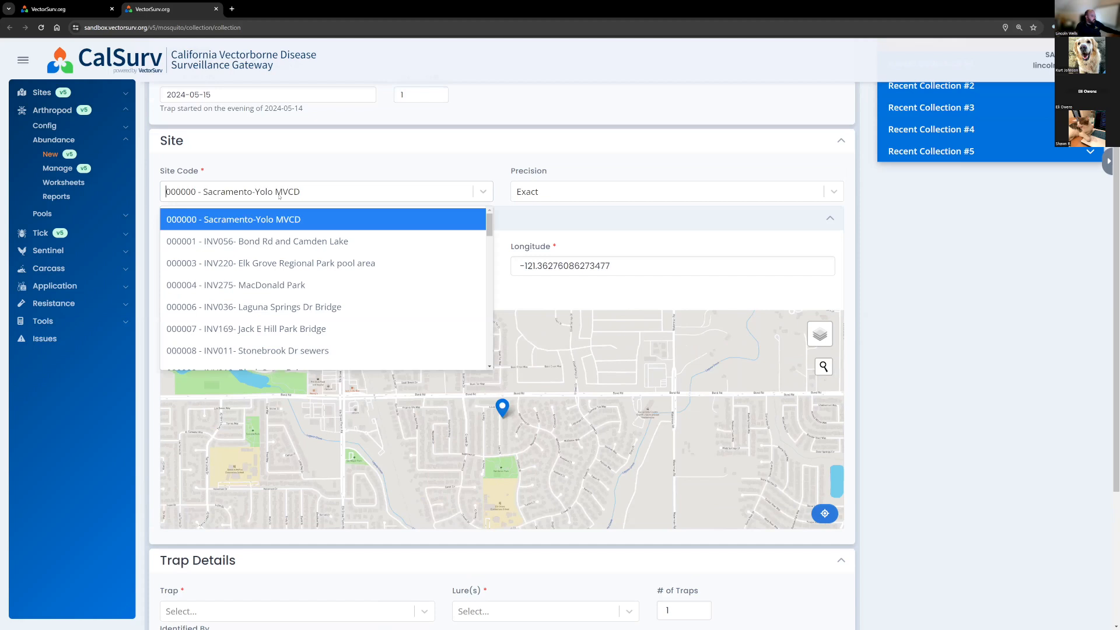
click(270, 241)
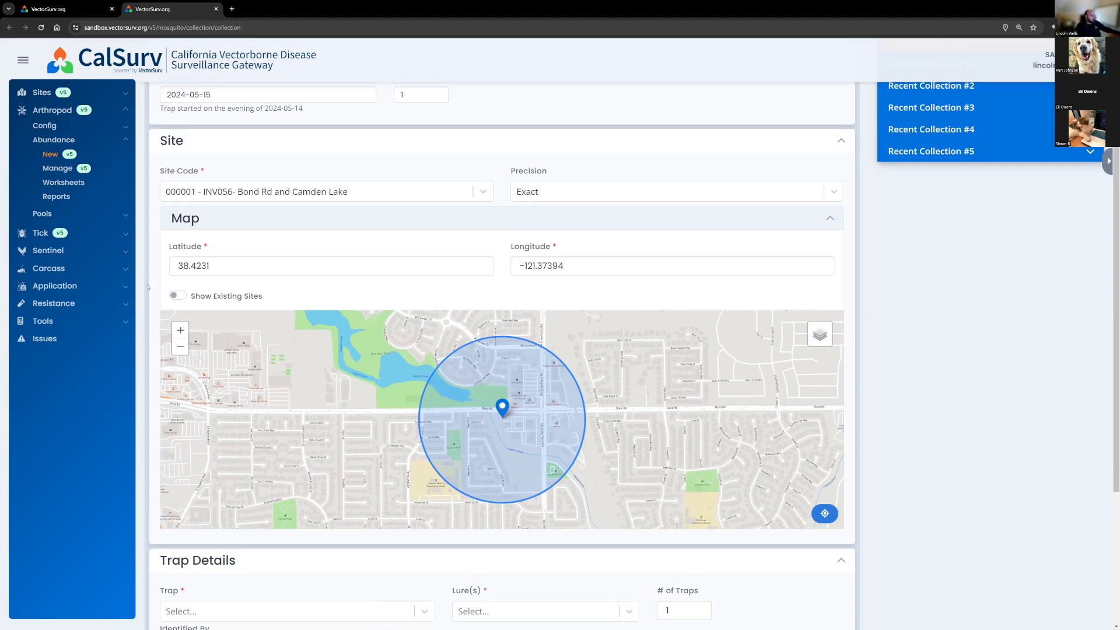
Step: Choose BGSENT - BG Sentinel as the trap type in the trap details
scroll(147, 287, down, 4)
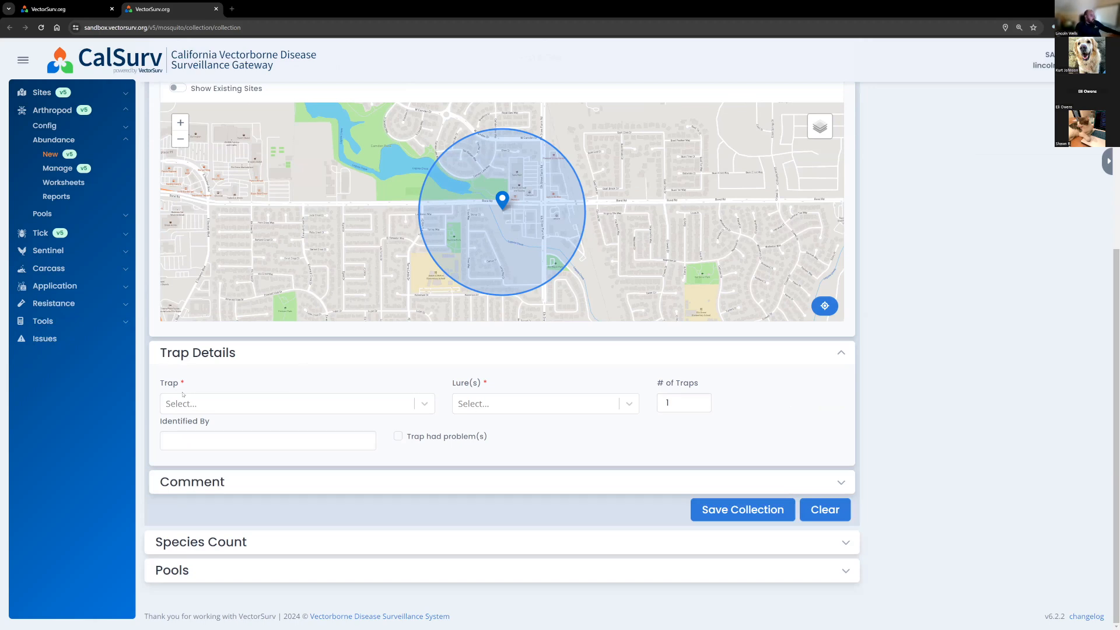
click(424, 405)
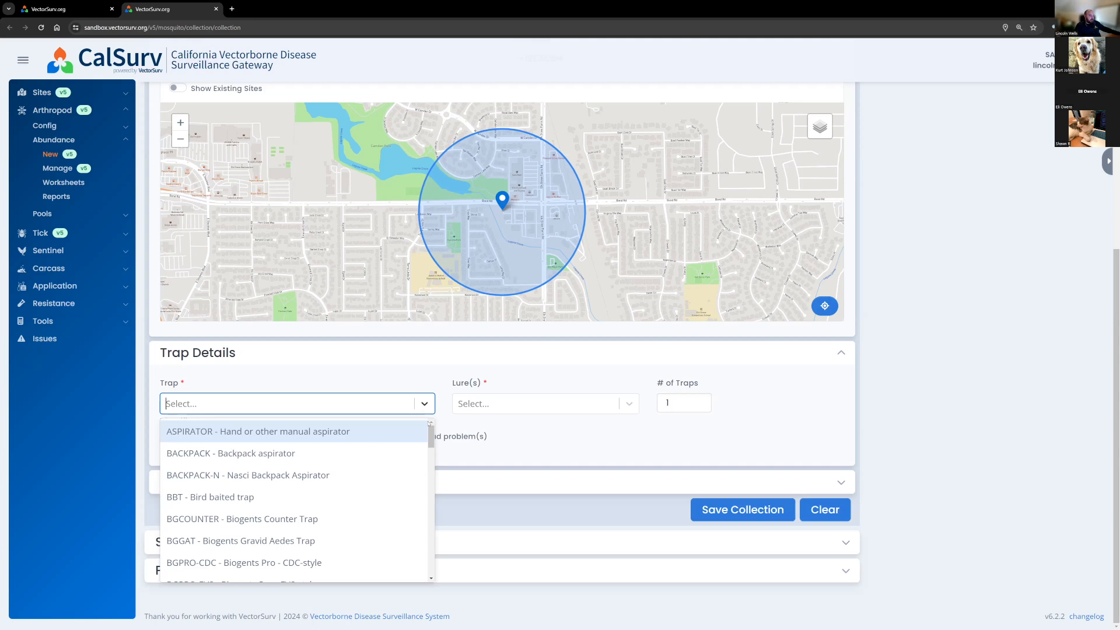
mouse_move(431, 436)
mouse_down()
mouse_move(429, 557)
mouse_move(443, 410)
mouse_move(445, 445)
mouse_move(431, 468)
mouse_move(439, 427)
mouse_move(437, 451)
mouse_up()
scroll(431, 471, down, 5)
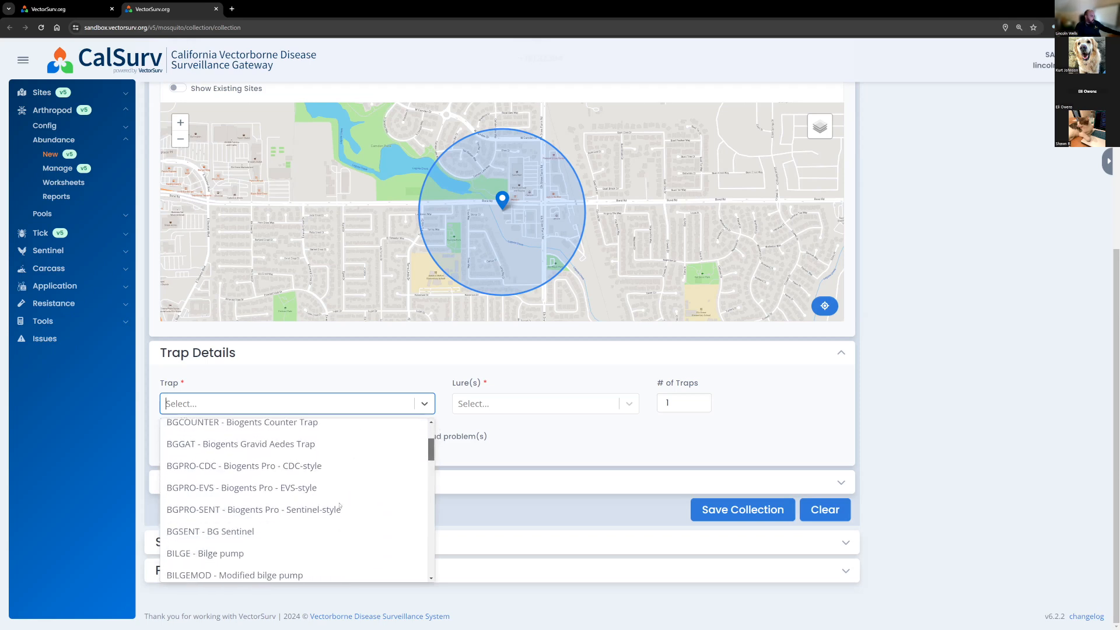
click(281, 532)
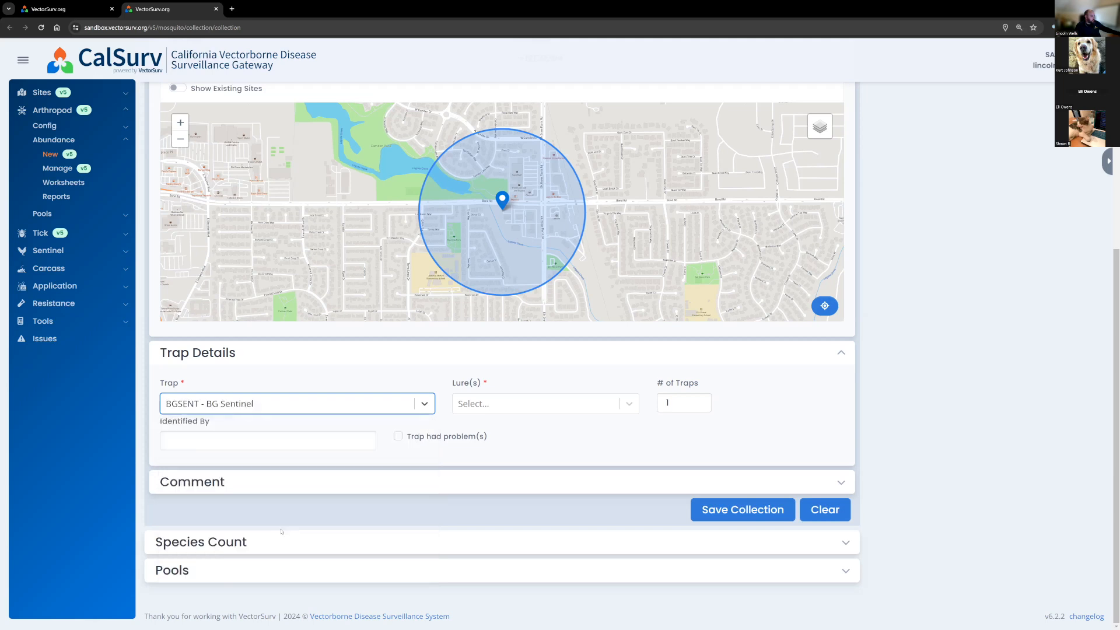
Step: Browse the available lures and add BG-Lure and CO2 as the trap's lures
click(532, 409)
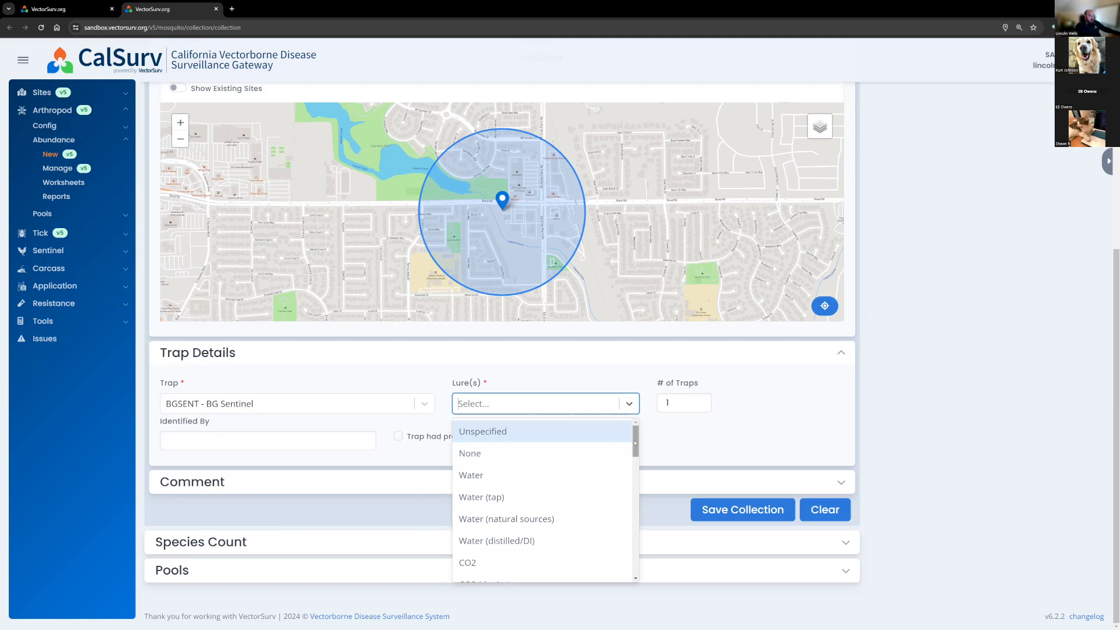
scroll(619, 429, down, 5)
scroll(630, 432, up, 5)
click(519, 399)
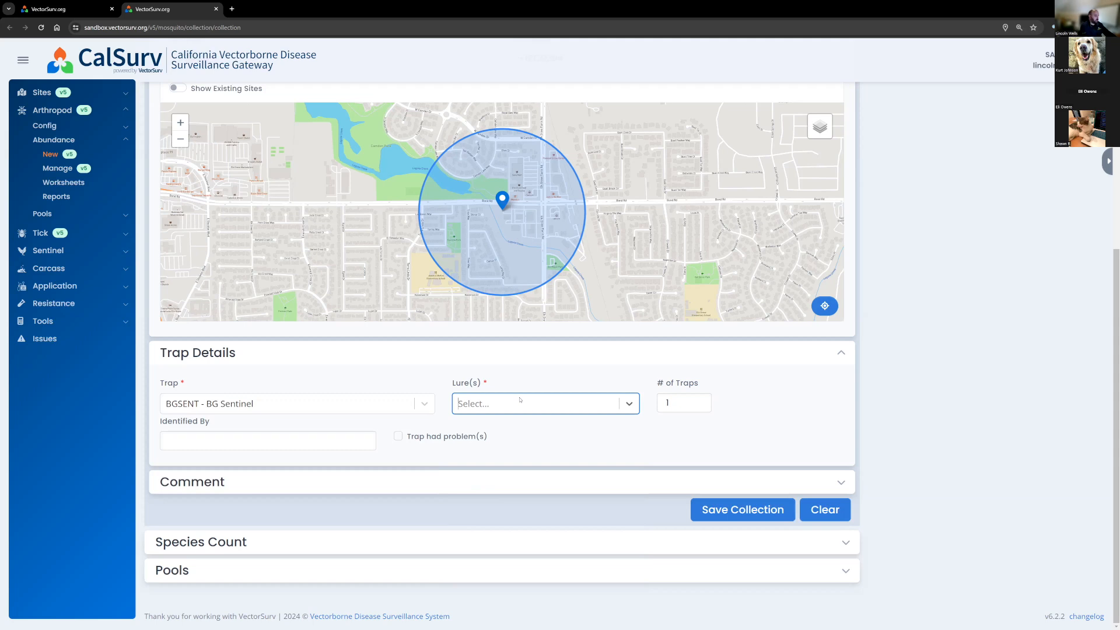
text(b)
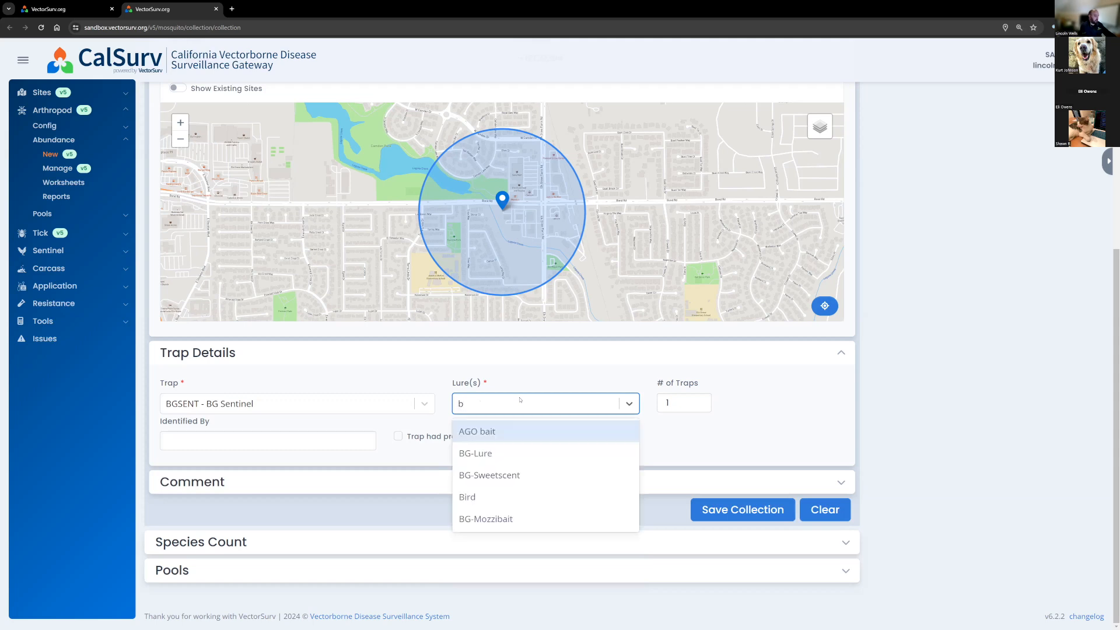
text(g)
key(Return)
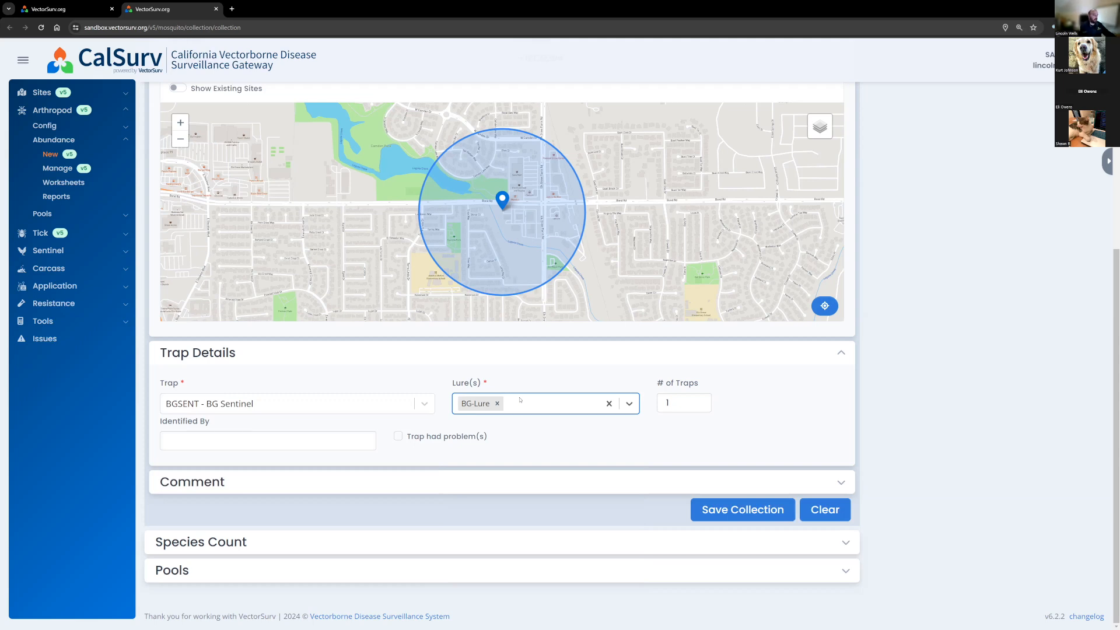
text(co)
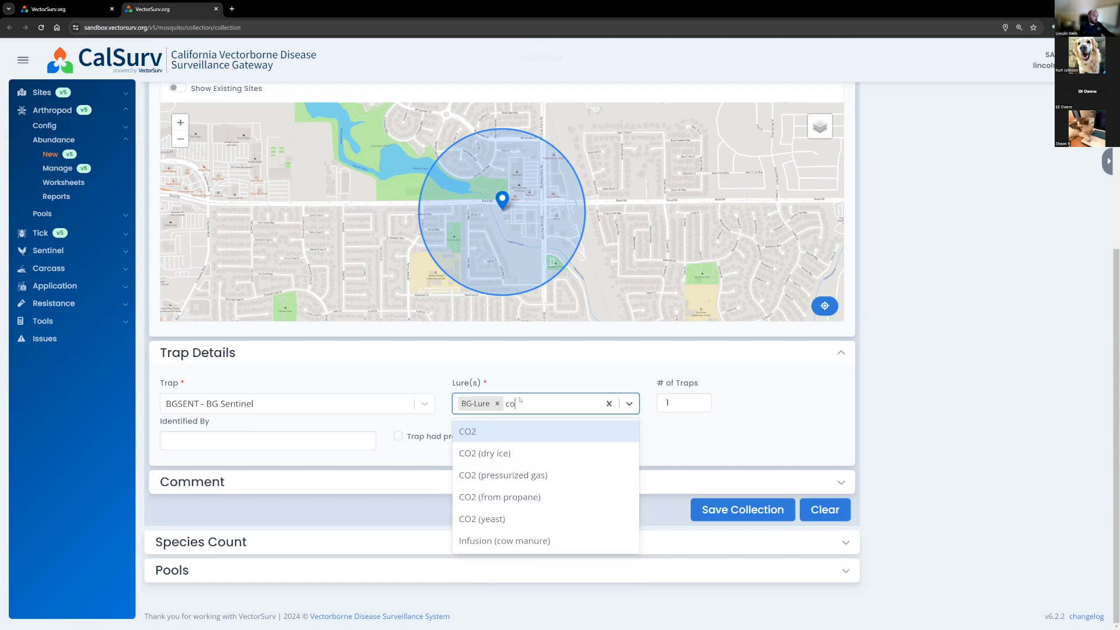
key(Return)
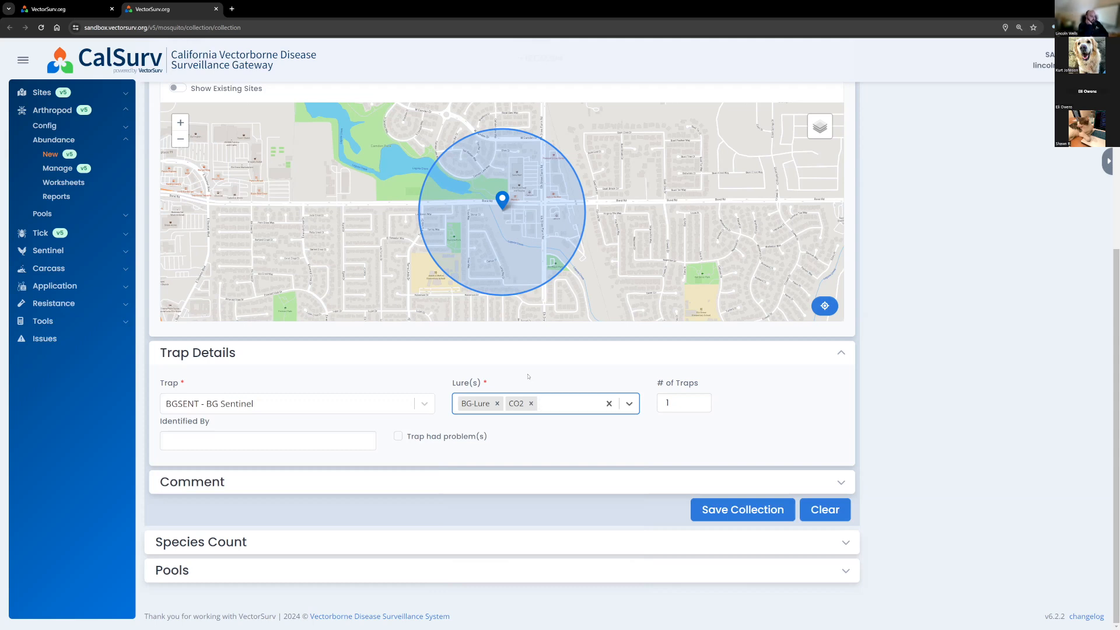
Step: Raise the number of traps to 6 and return it to 1
click(698, 400)
click(698, 400)
click(699, 401)
click(698, 400)
click(698, 401)
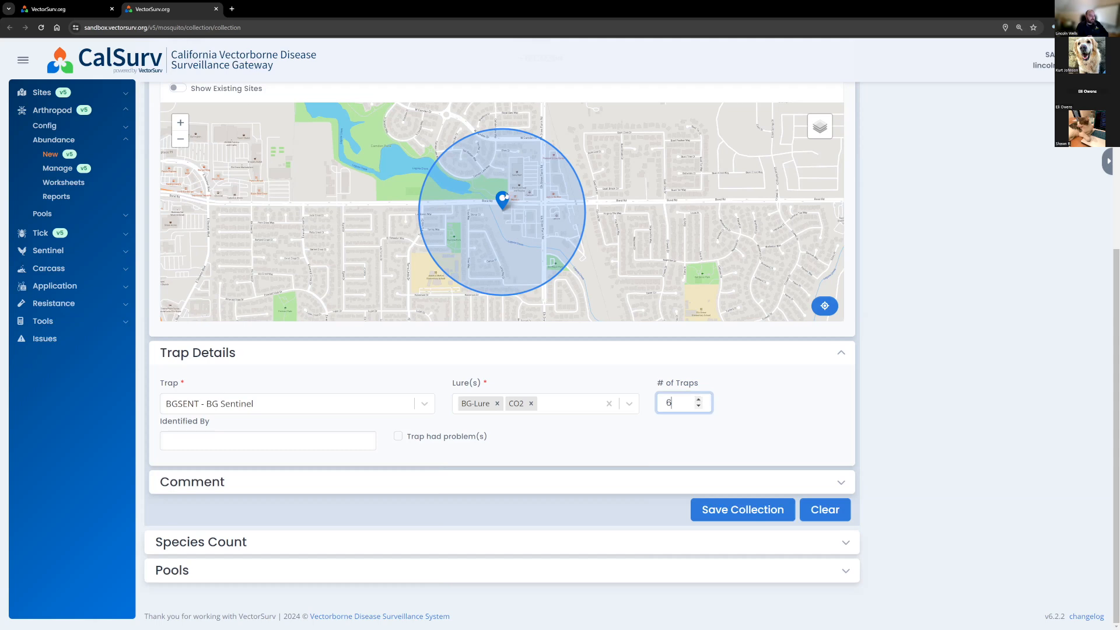
click(699, 406)
click(698, 406)
click(699, 406)
click(698, 406)
click(699, 406)
click(699, 406)
click(667, 429)
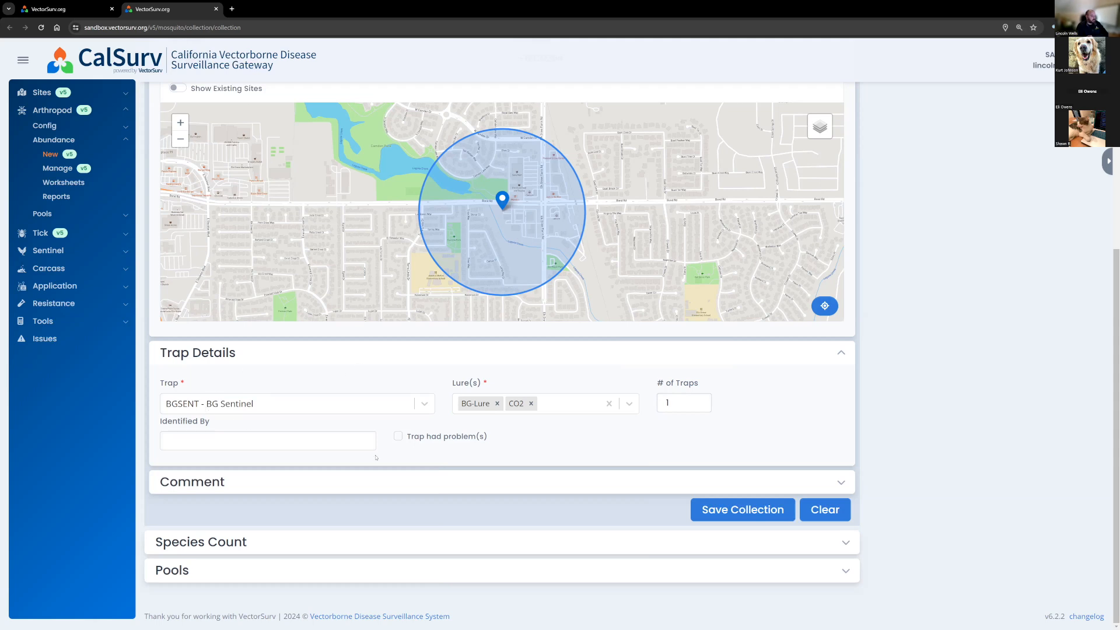
Step: Try to fill in who identified the collection with the suggested person's name
click(306, 444)
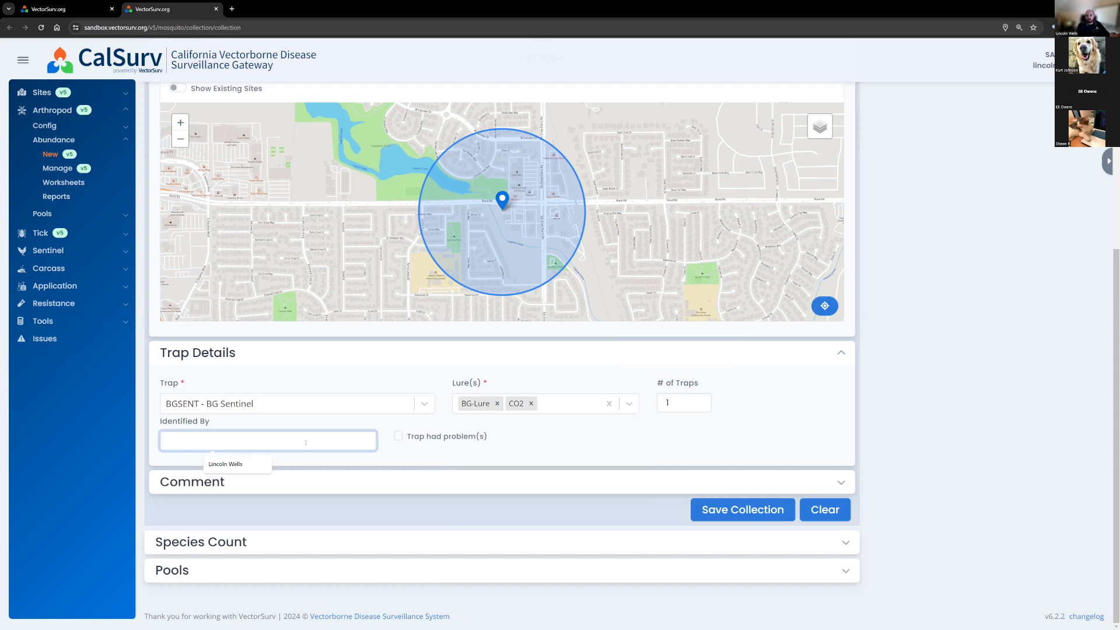
click(233, 466)
click(243, 443)
click(177, 380)
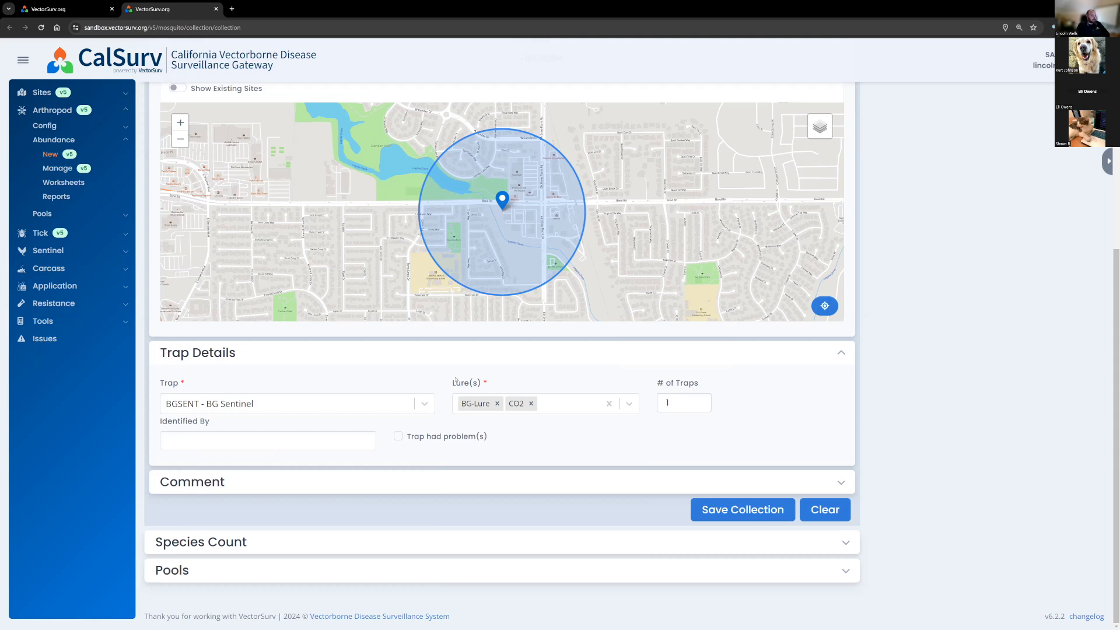
Step: Fill in who identified the collection with the suggested person's name, and flag the trap as having problems, clearing that flag again
click(211, 441)
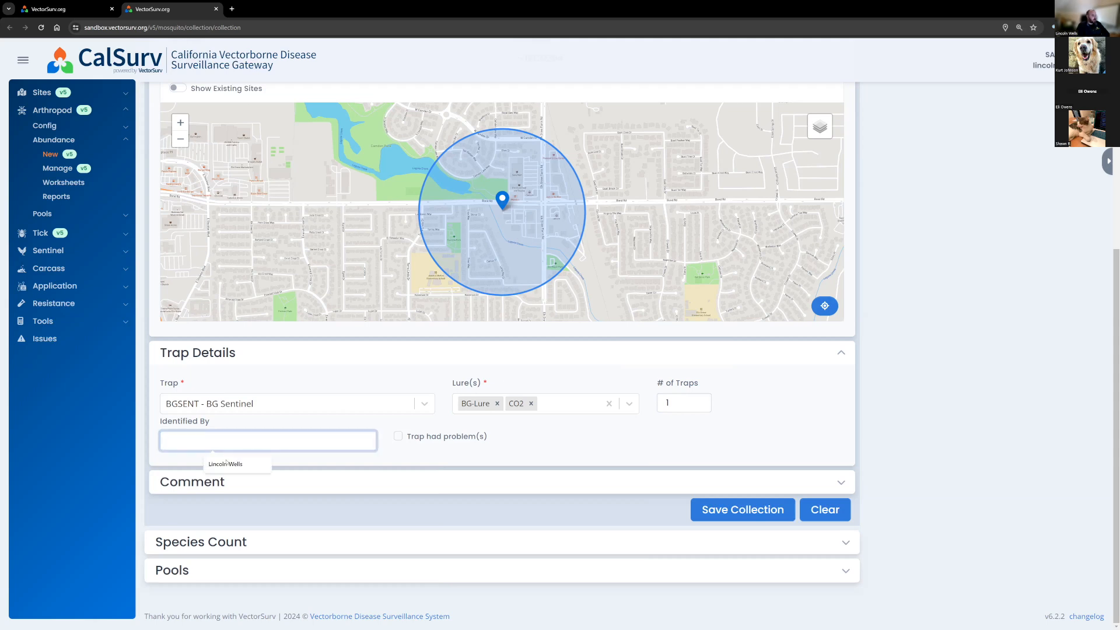
click(226, 464)
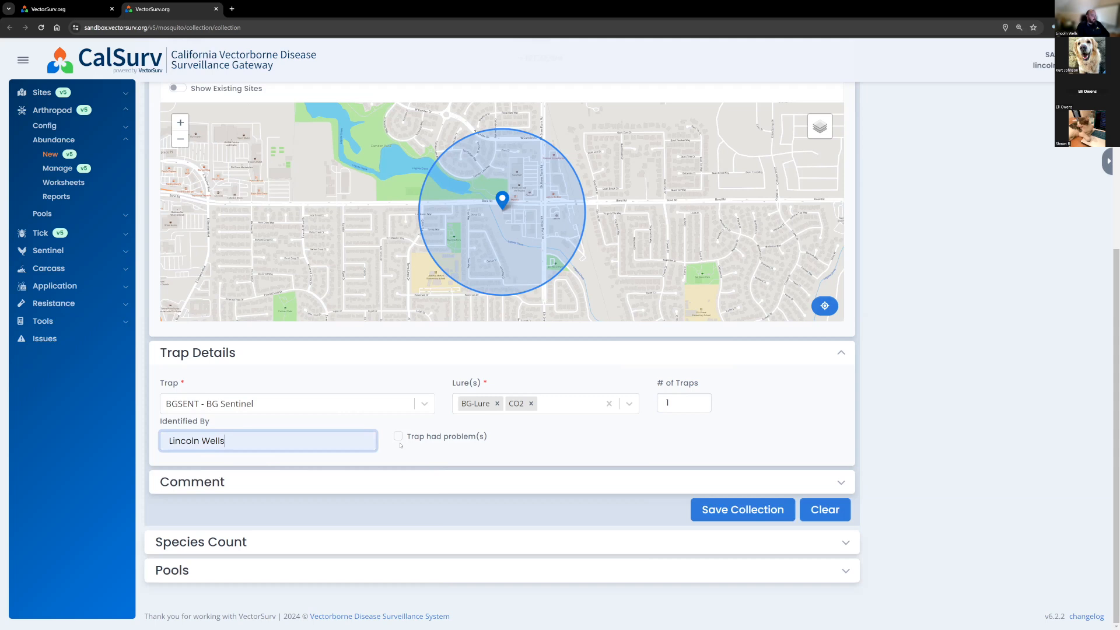
click(421, 480)
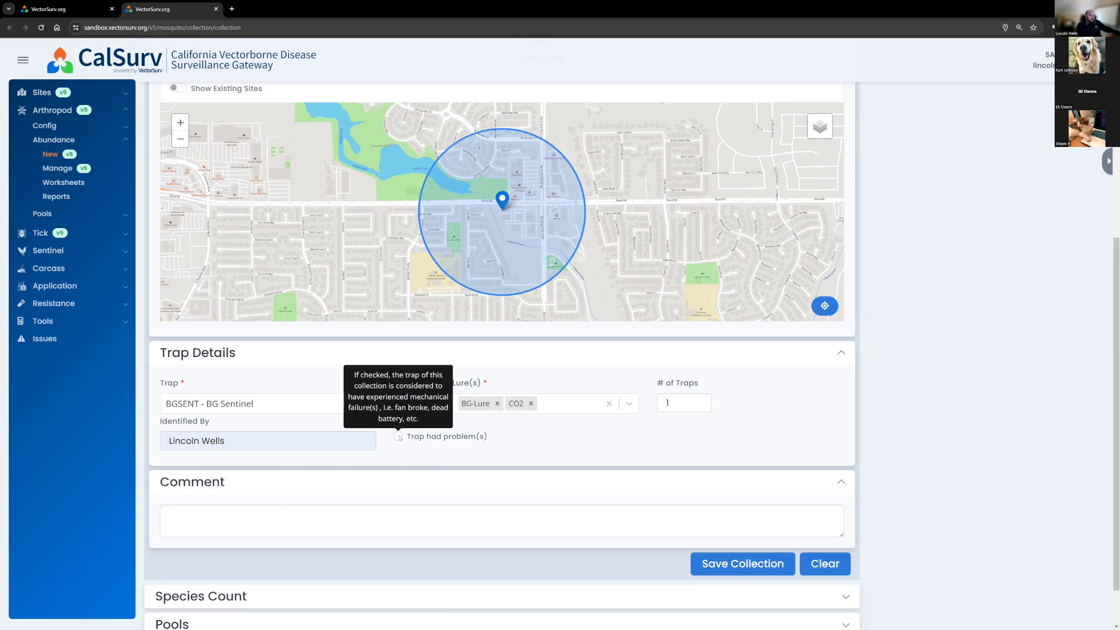
click(398, 437)
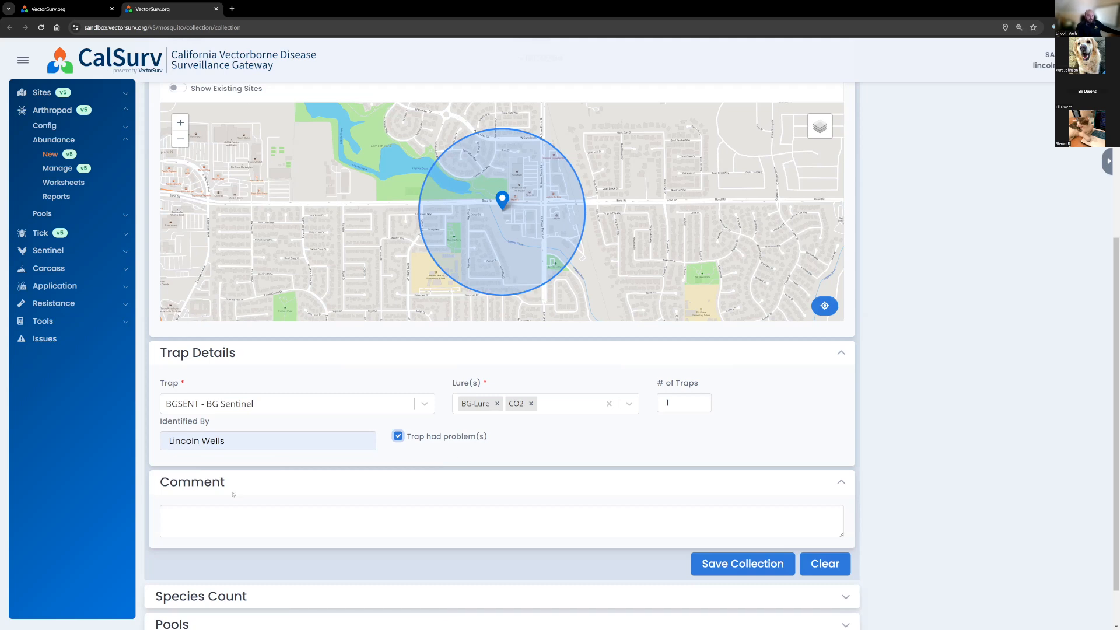
click(399, 436)
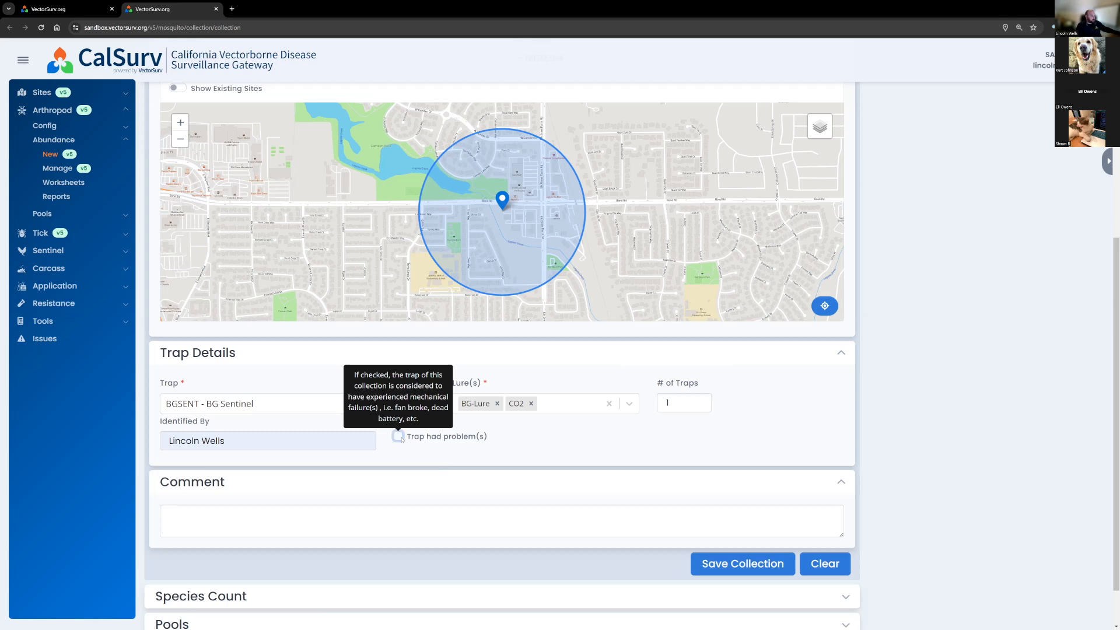
Step: Enter "Training Comment" as the collection's comment
scroll(402, 439, down, 1)
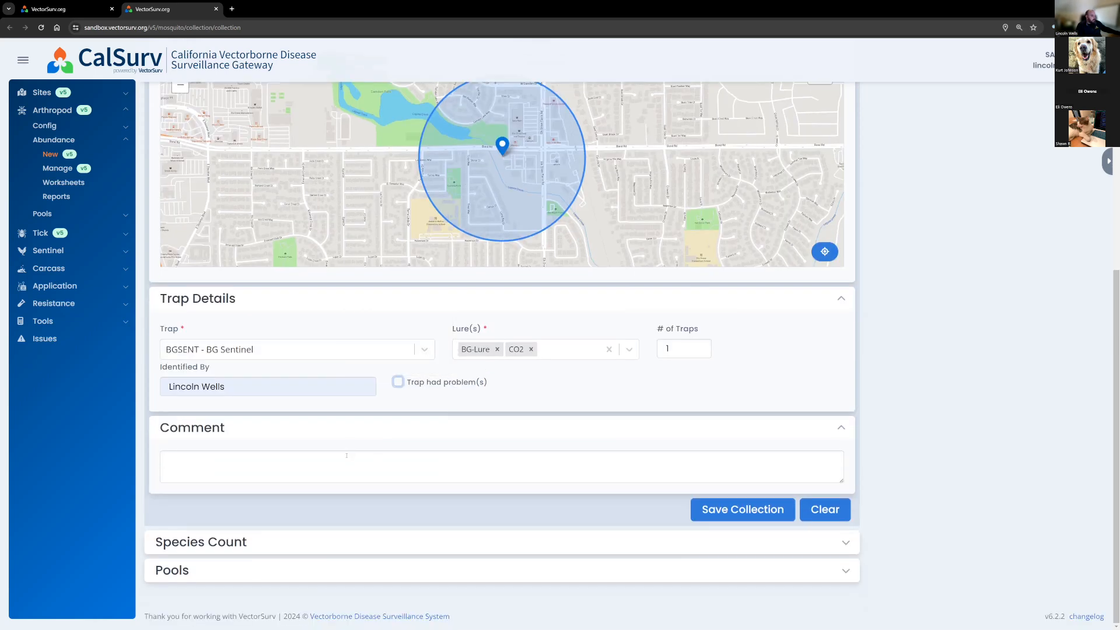
click(222, 467)
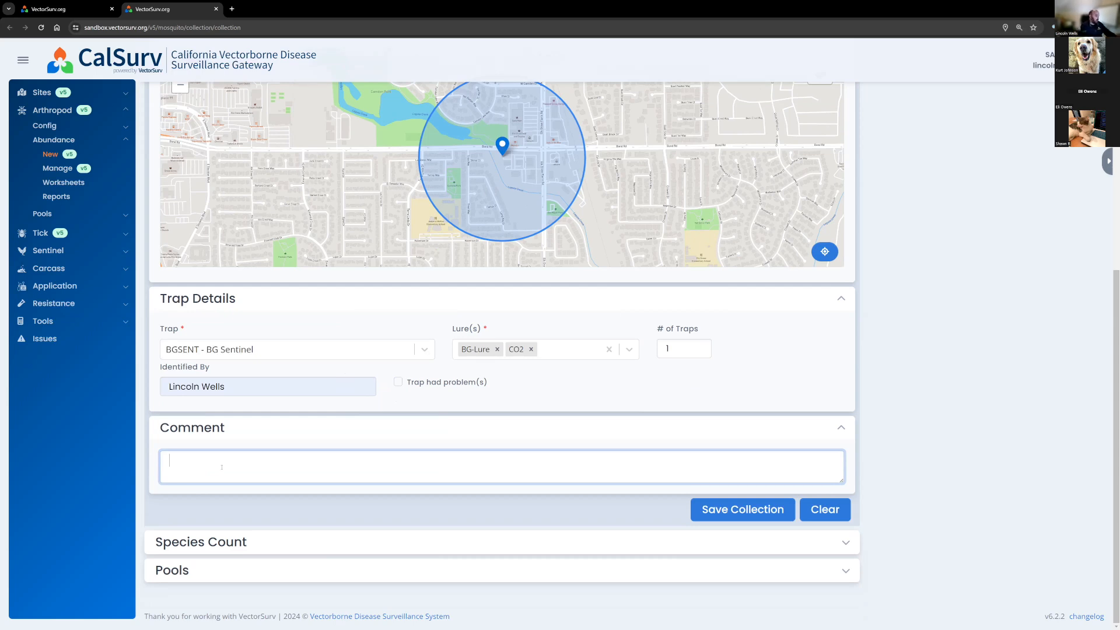
text(Training Comment)
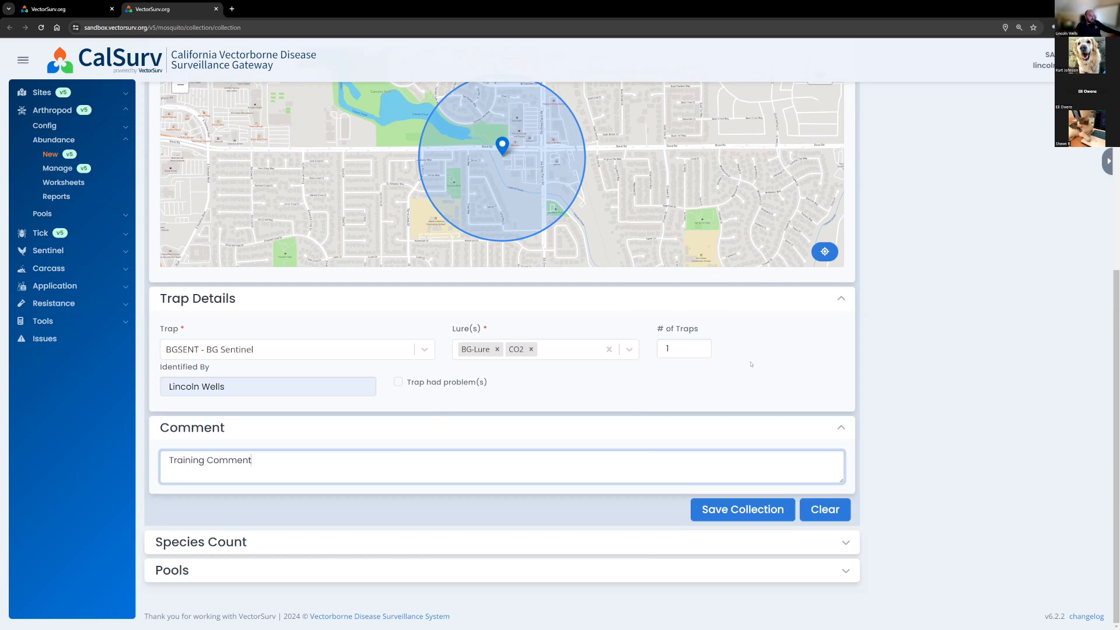
Step: Check the completed form from the date to the comment and save the collection
scroll(752, 364, up, 2)
scroll(431, 203, up, 5)
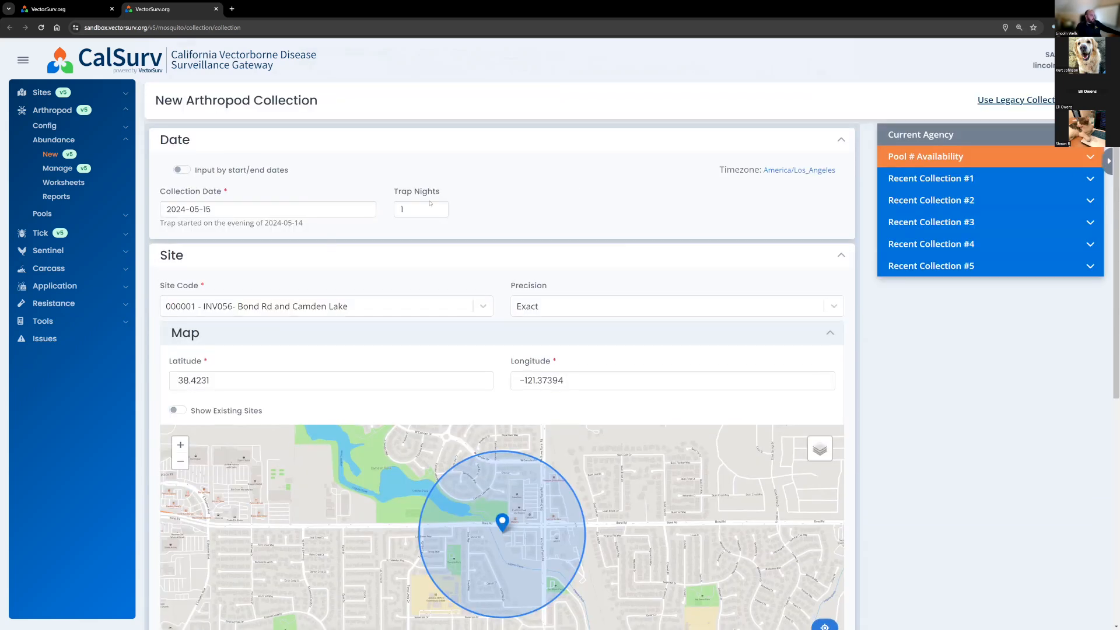
scroll(399, 446, down, 1)
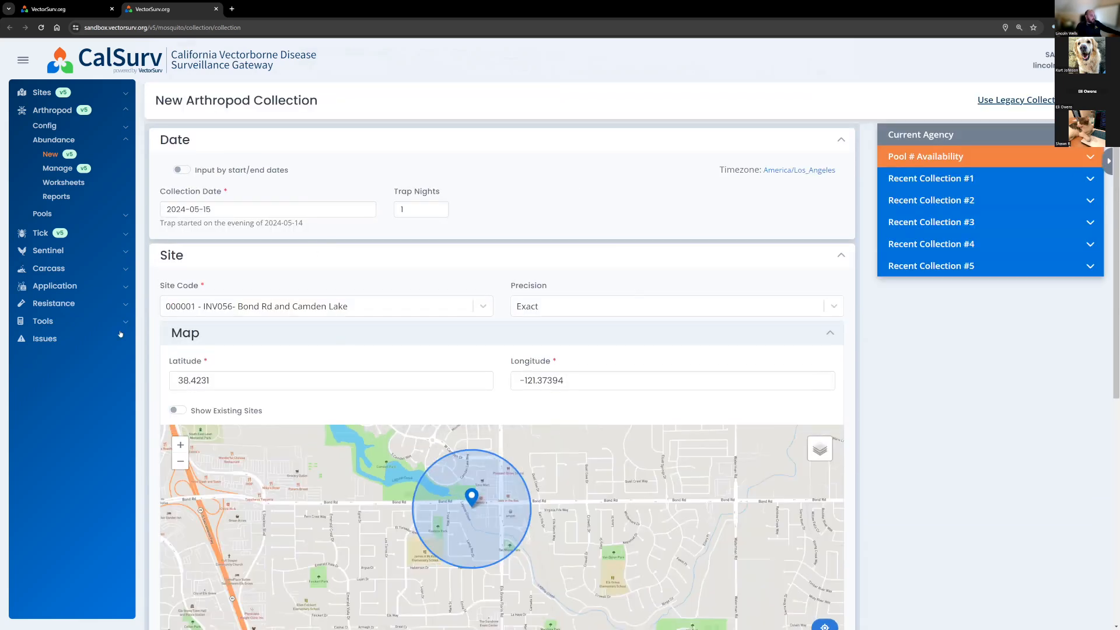
scroll(606, 410, down, 6)
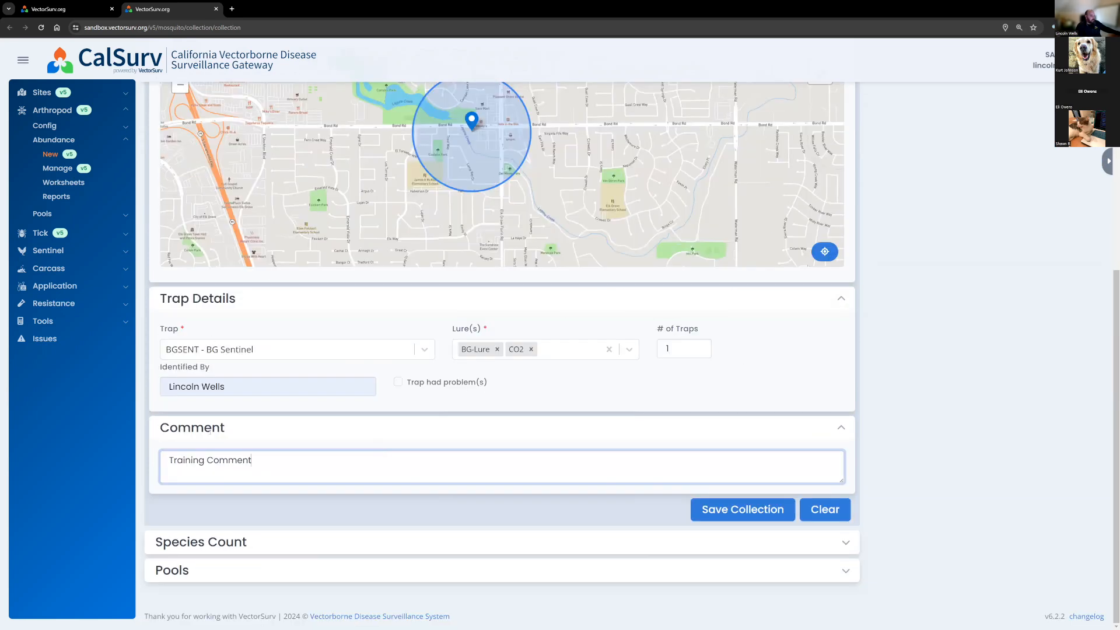
click(743, 511)
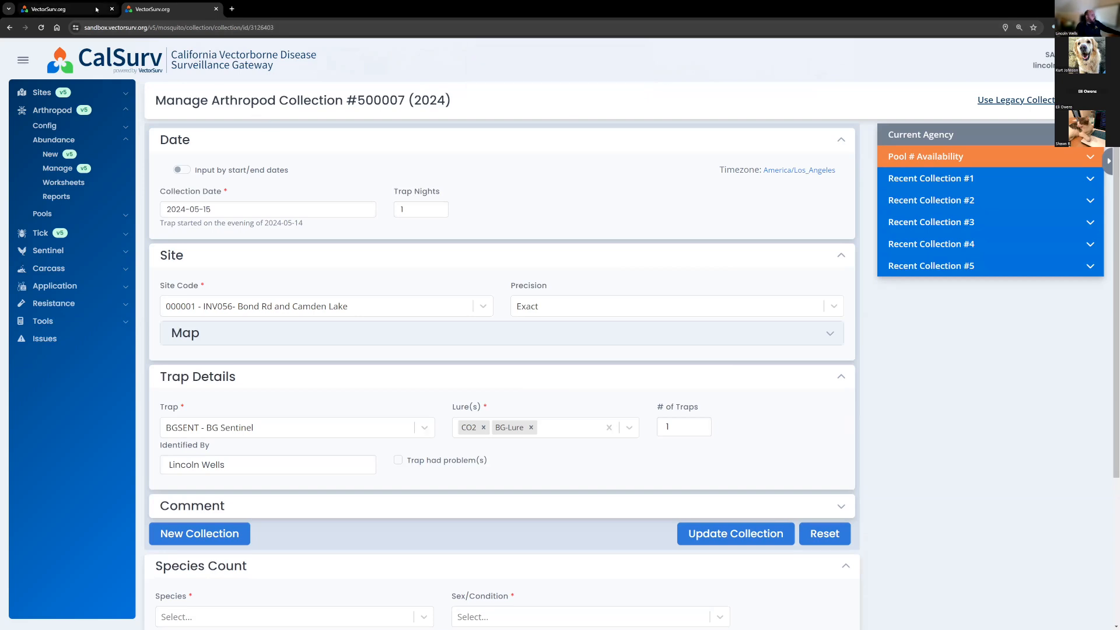
Step: Open the Arthropod abundance Manage page in a separate browser tab and switch to it
click(94, 10)
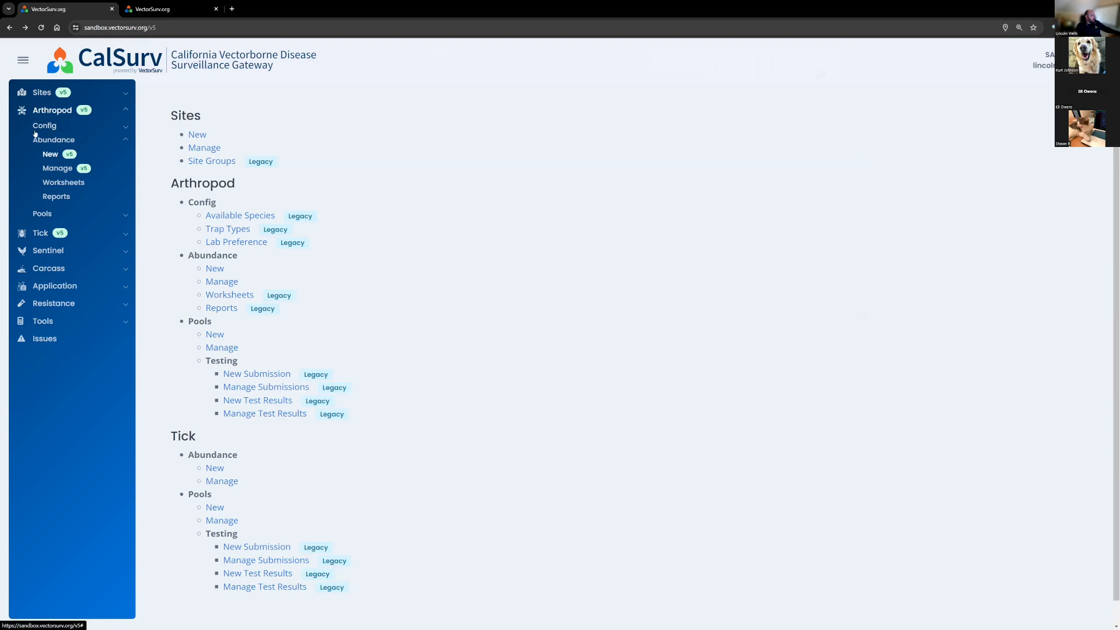
right_click(54, 168)
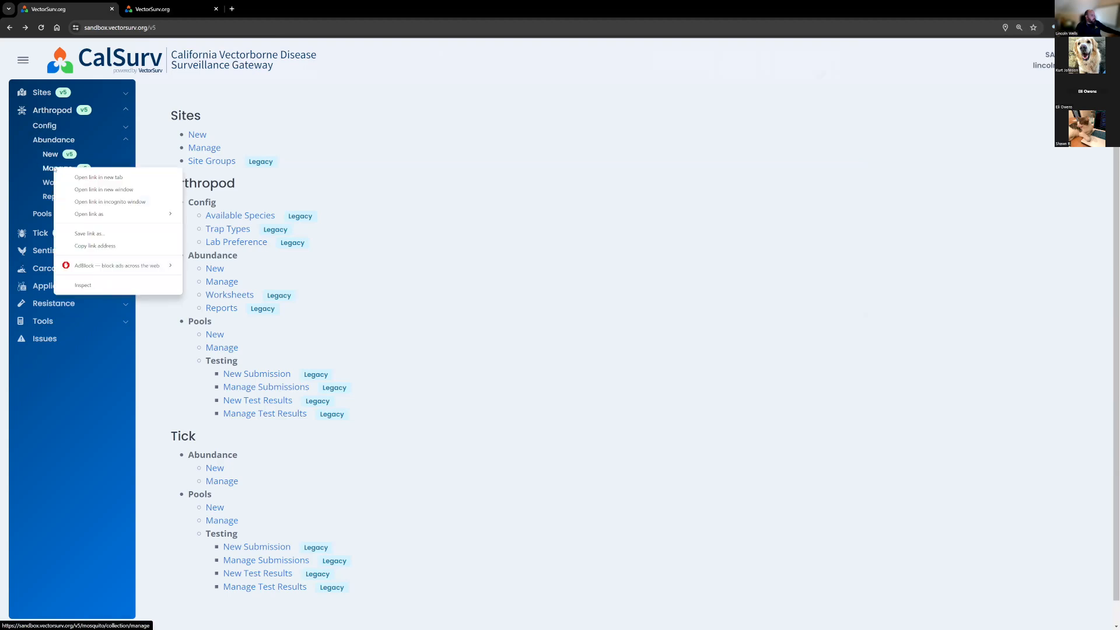
click(88, 170)
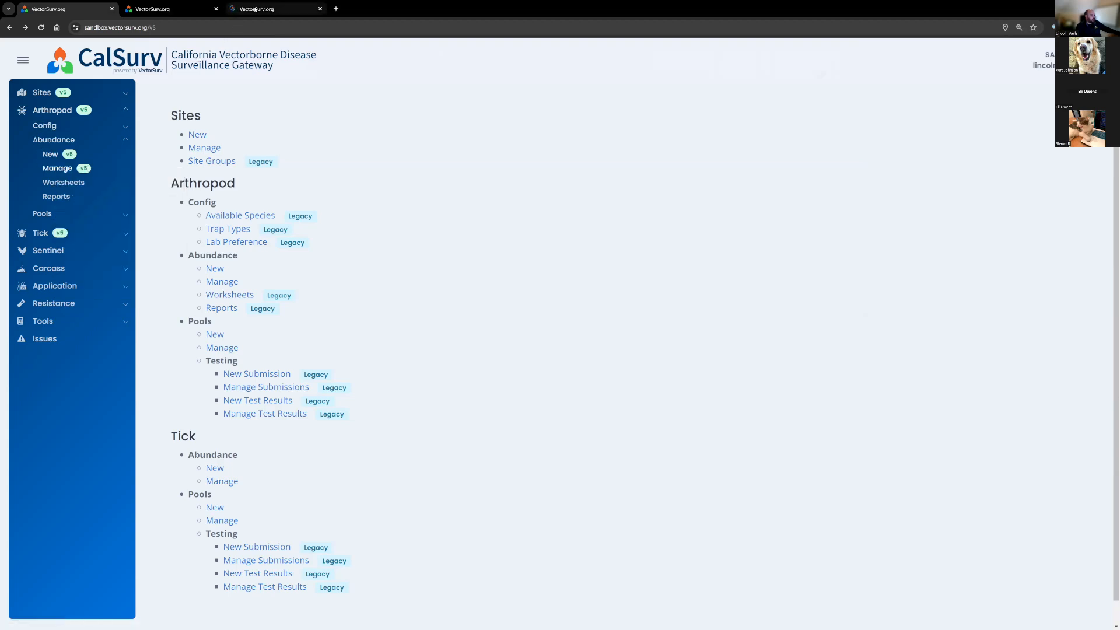
click(259, 10)
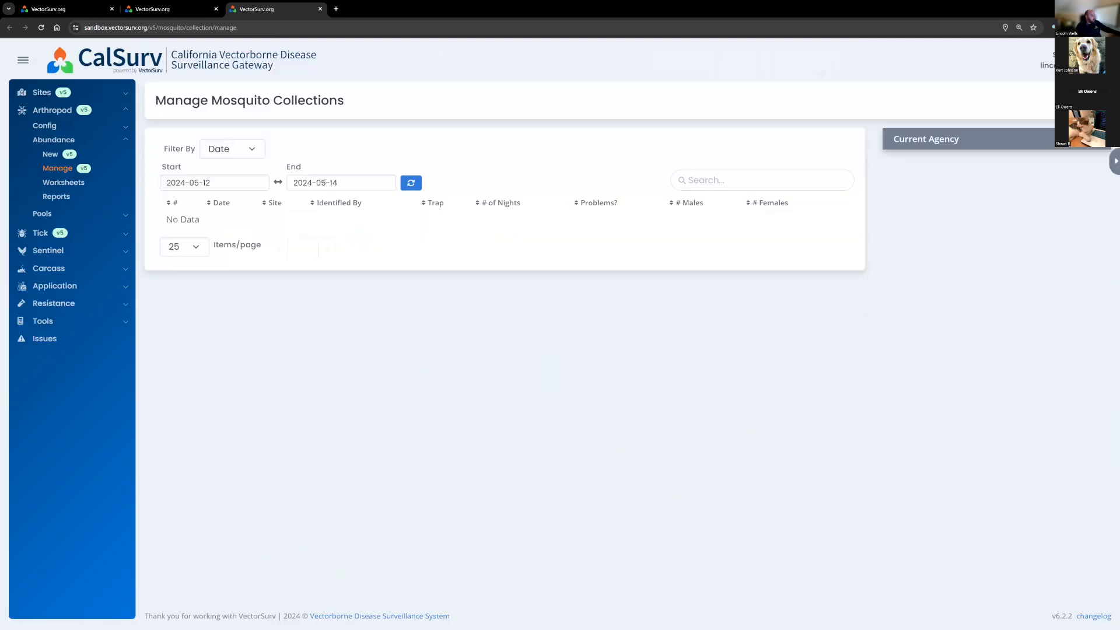
Step: Check the saved collection's date, and list the collections with the end date set to 2024-05-15
click(169, 9)
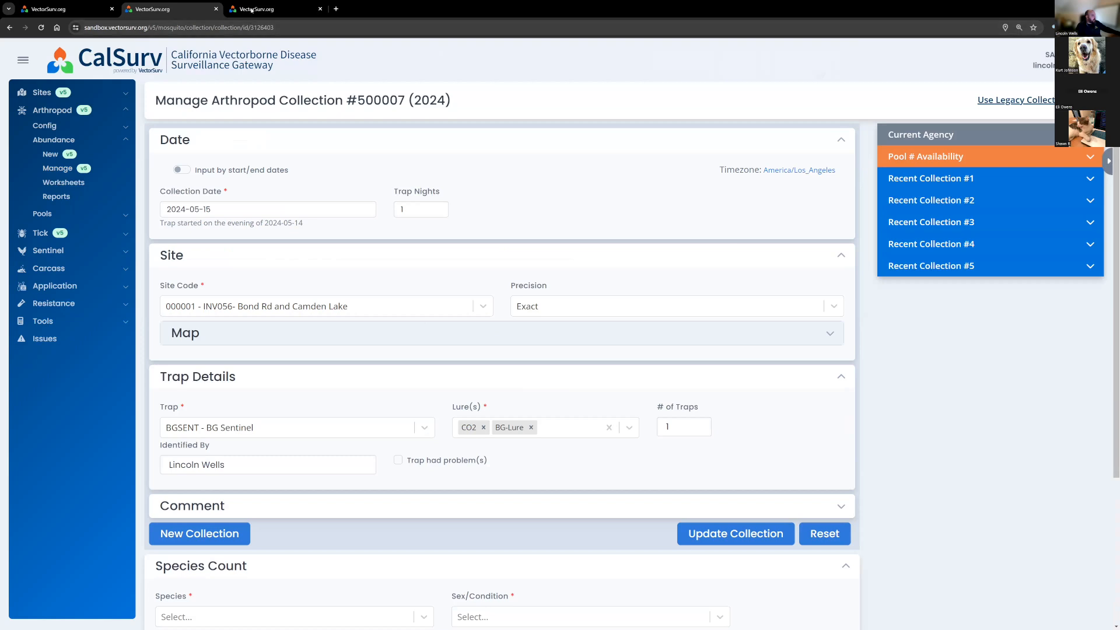
click(256, 9)
click(375, 179)
click(308, 294)
click(417, 182)
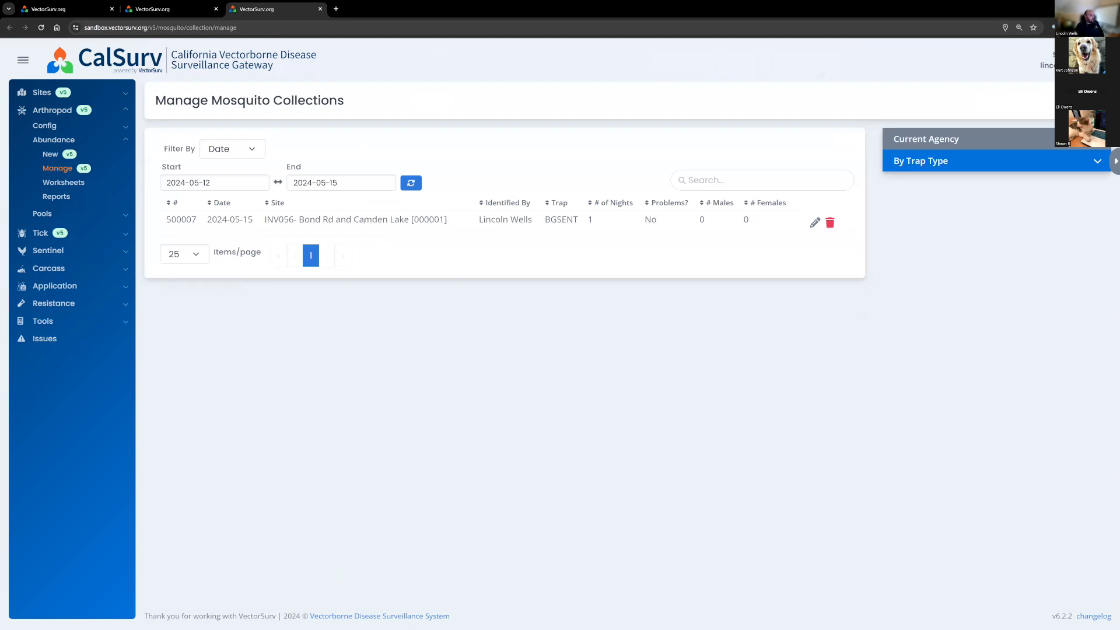
Step: Filter the collection list by Recent and return the filter to Date
click(252, 150)
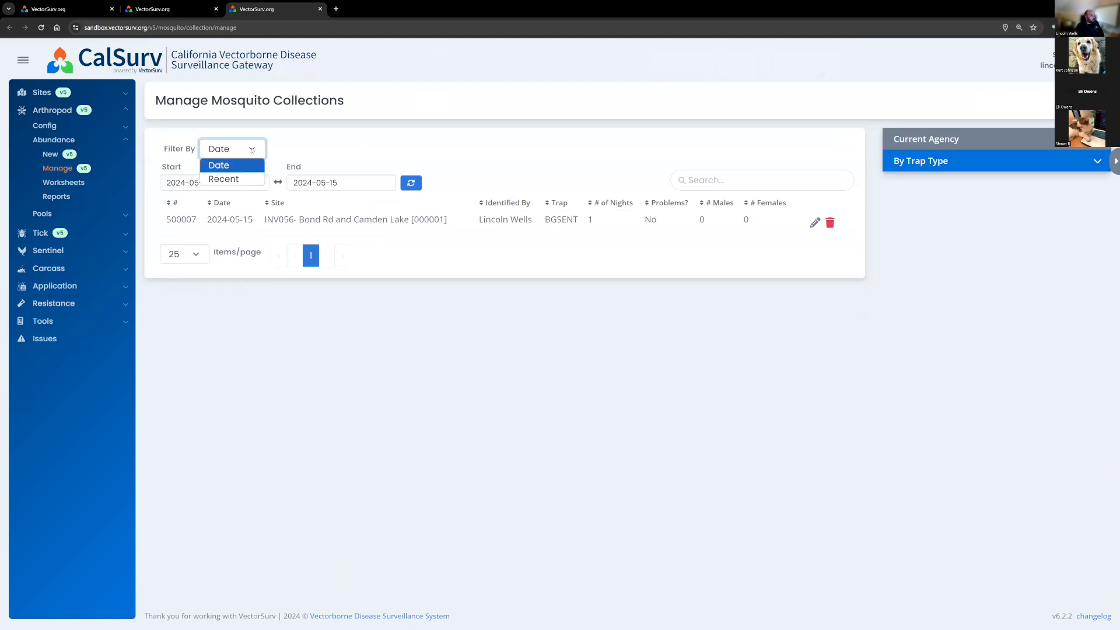
click(240, 181)
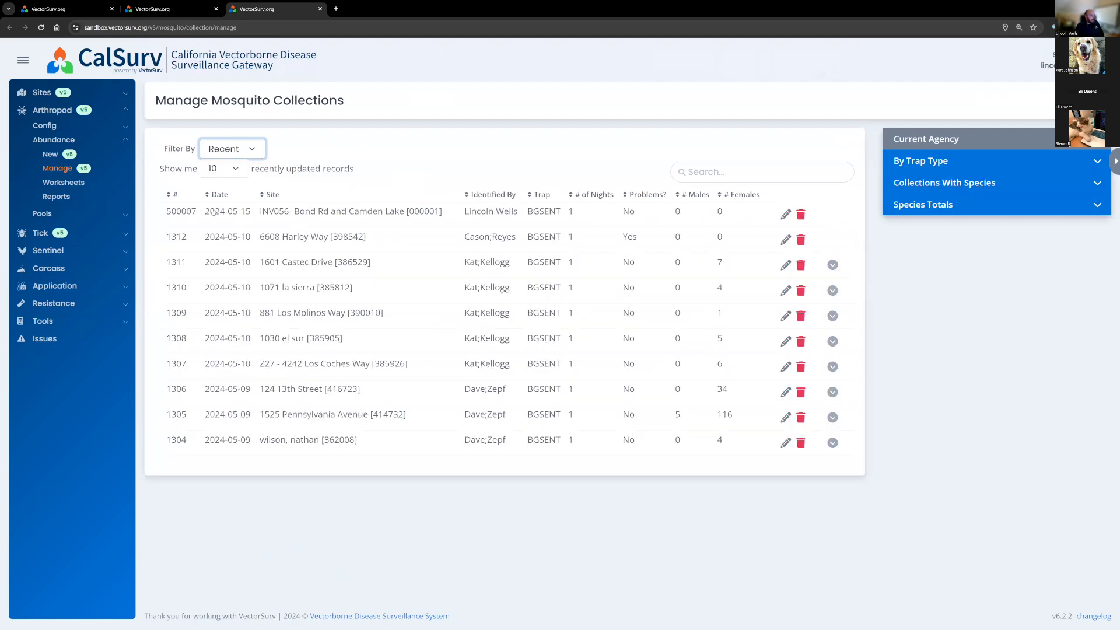
click(260, 152)
click(235, 168)
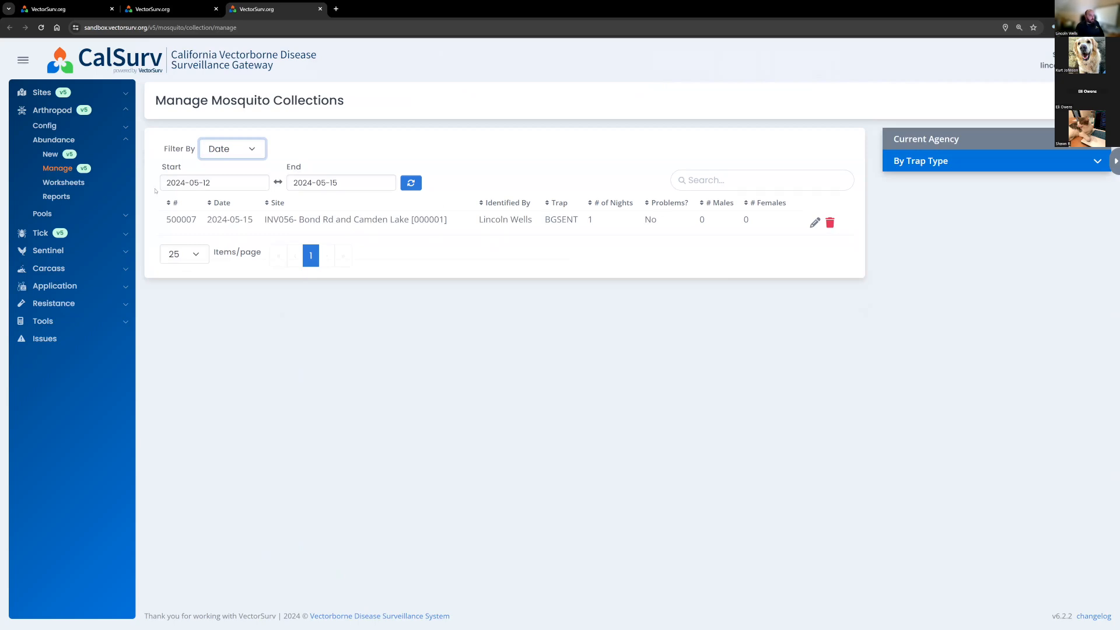
Step: Open the 2024-05-15 collection for editing, close the duplicate browser tab and expand the collection's comment
click(814, 223)
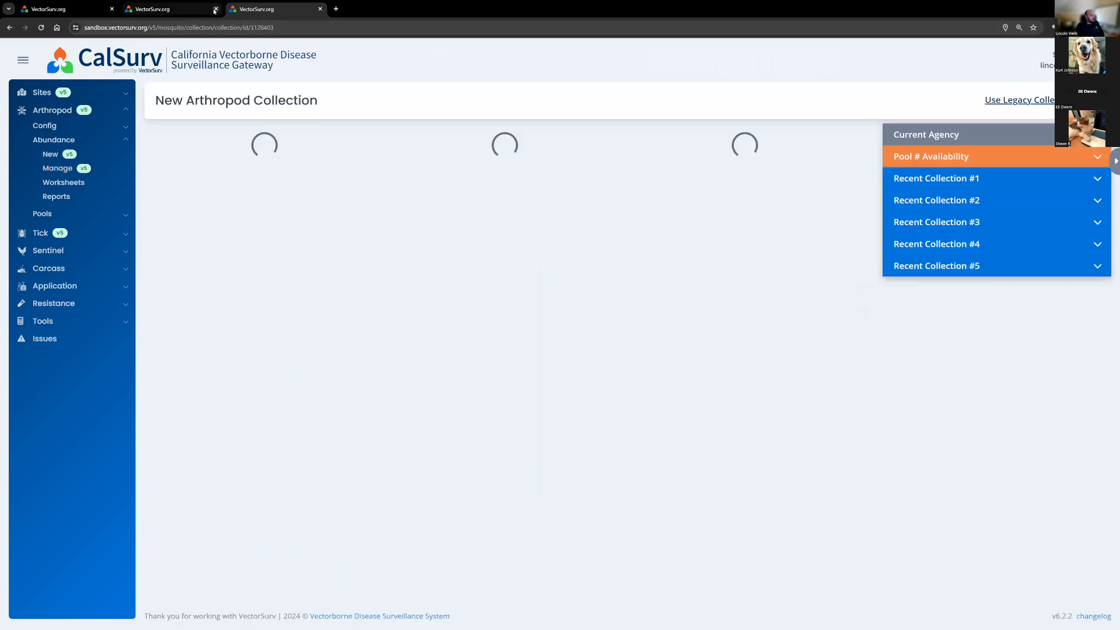
click(215, 9)
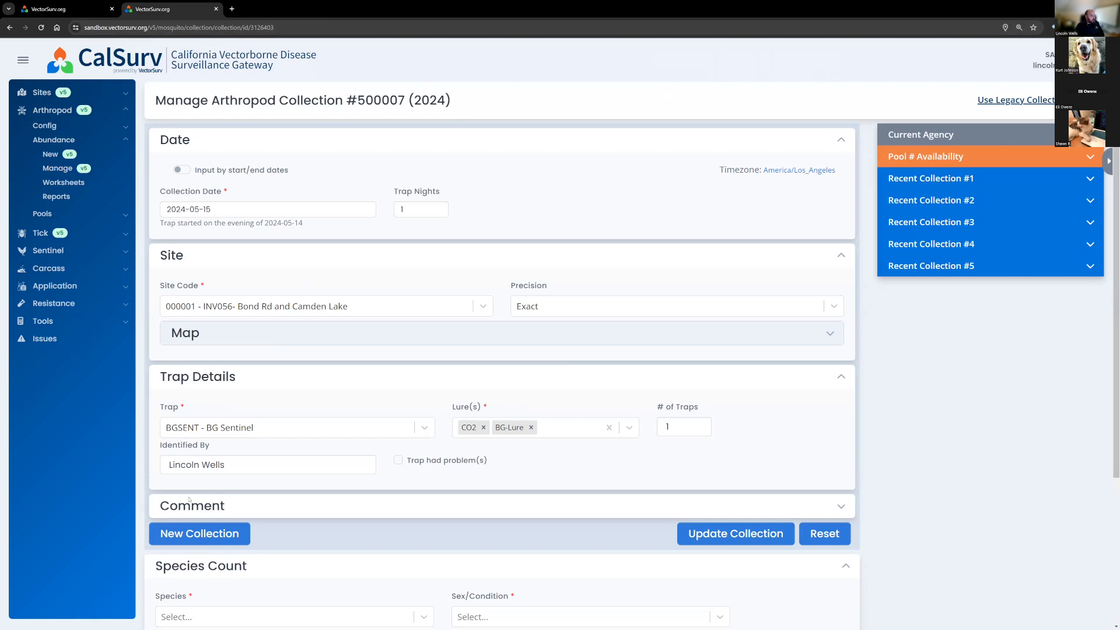
click(291, 510)
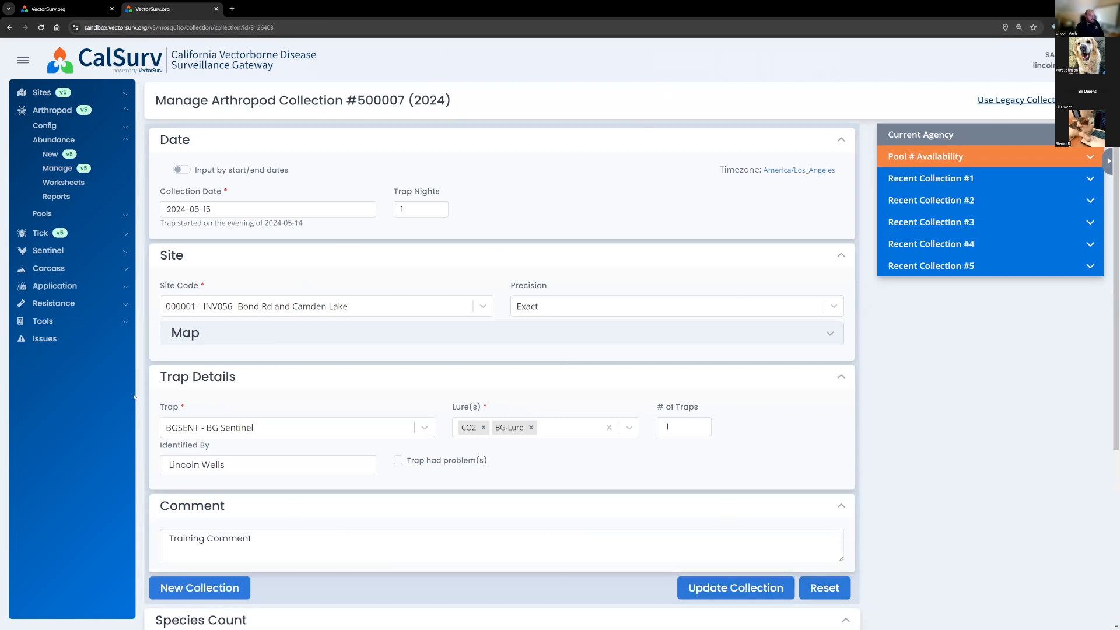
Step: Change the site's precision to Approximate and update the collection
click(563, 304)
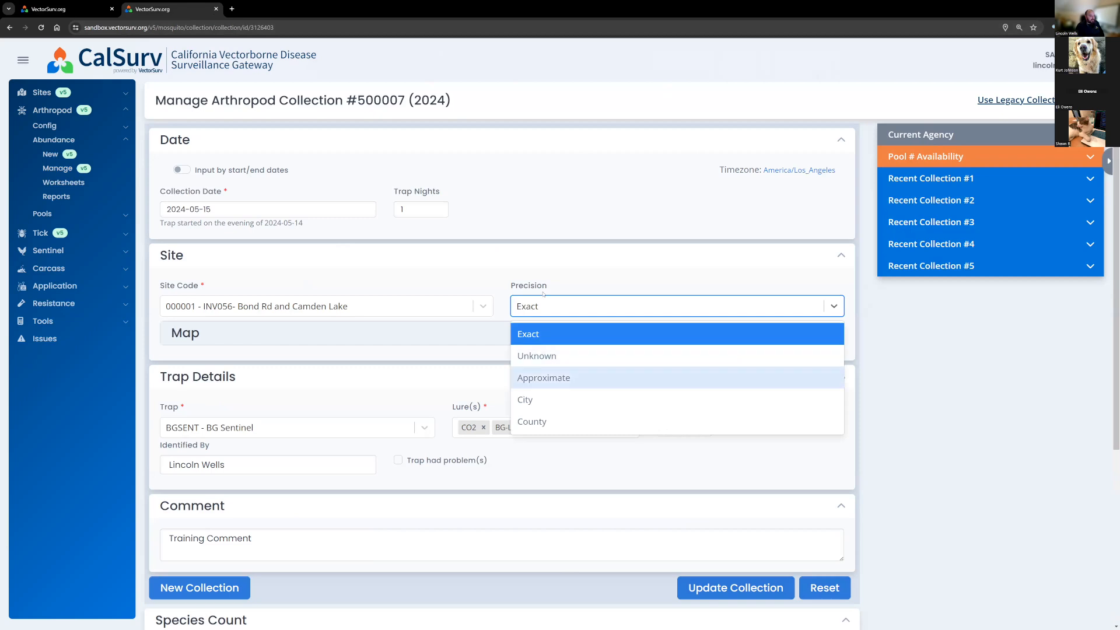
click(551, 378)
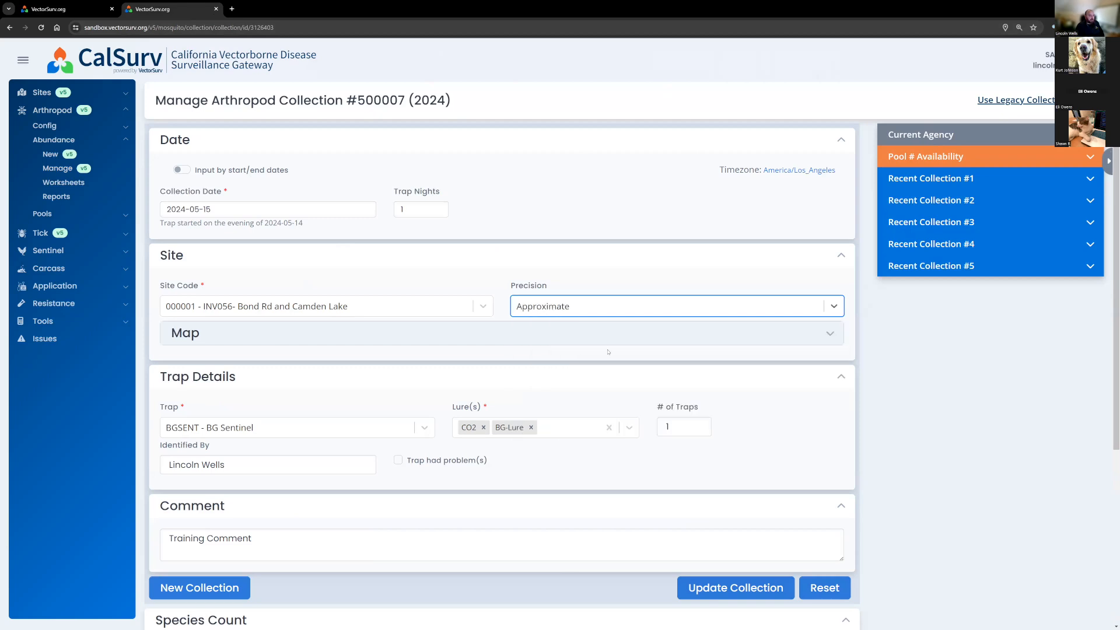
click(709, 587)
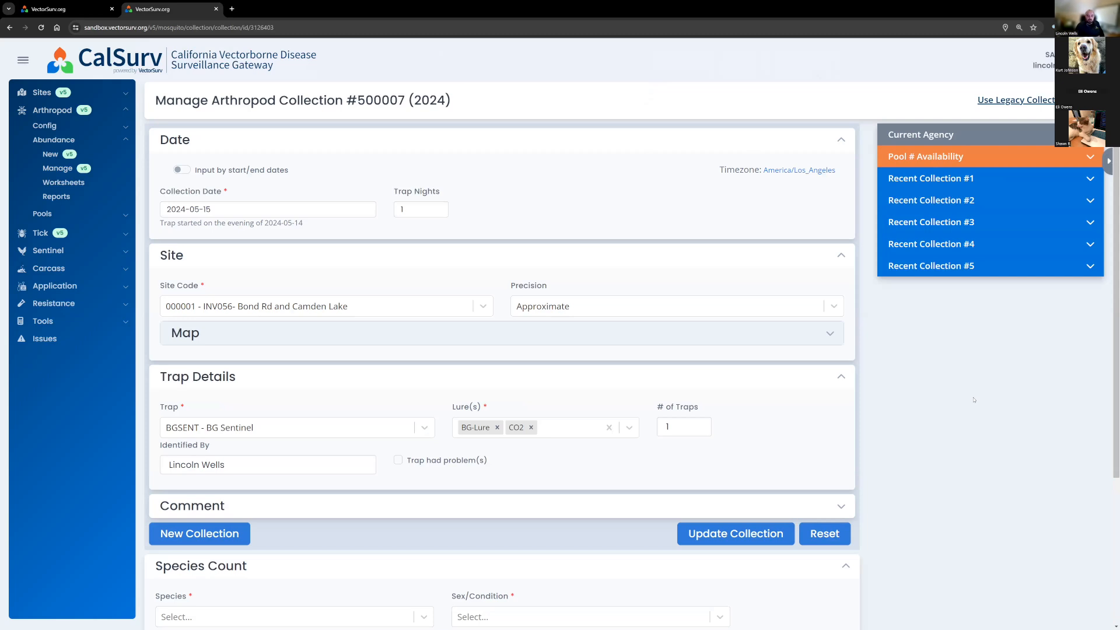
Step: Look over the updated collection's details and its Species Count section, collapsing and re-expanding that section
scroll(957, 384, down, 1)
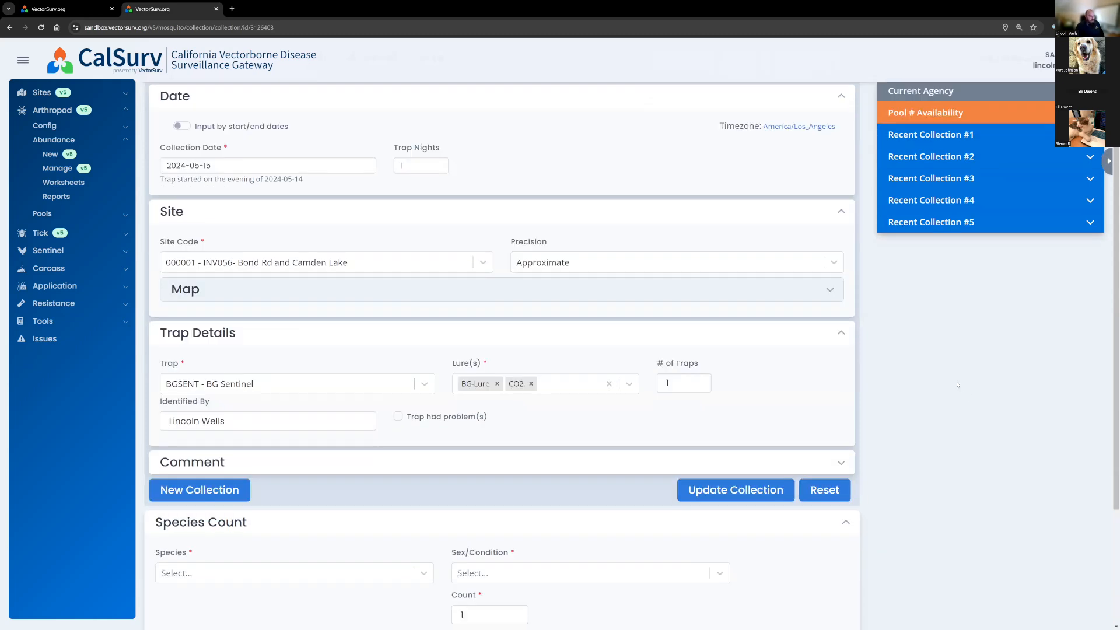
scroll(957, 385, up, 1)
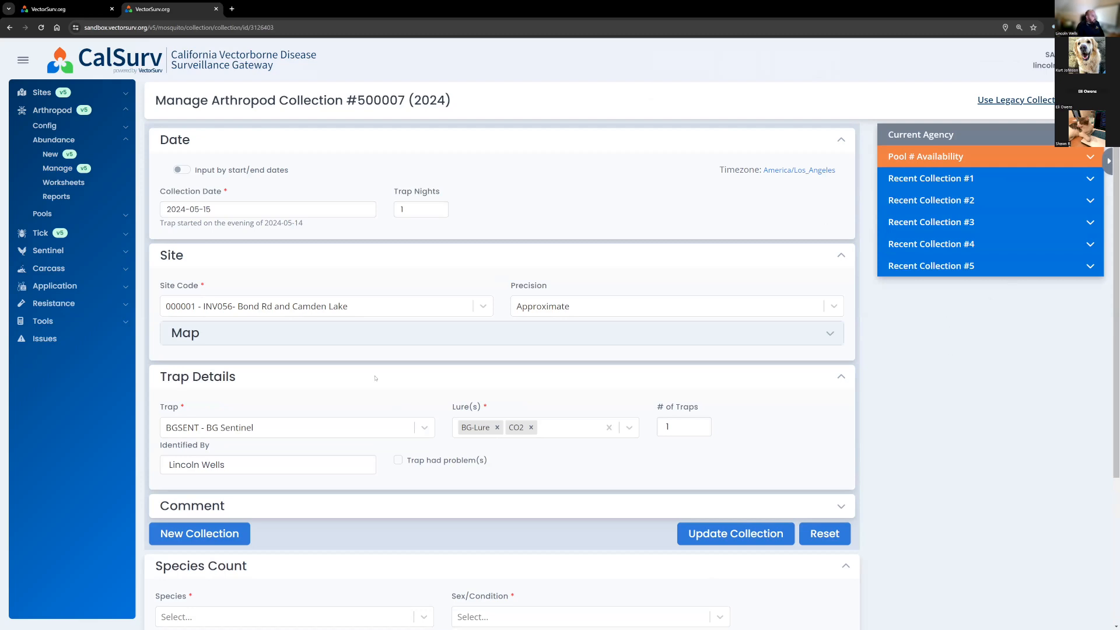
scroll(376, 378, down, 3)
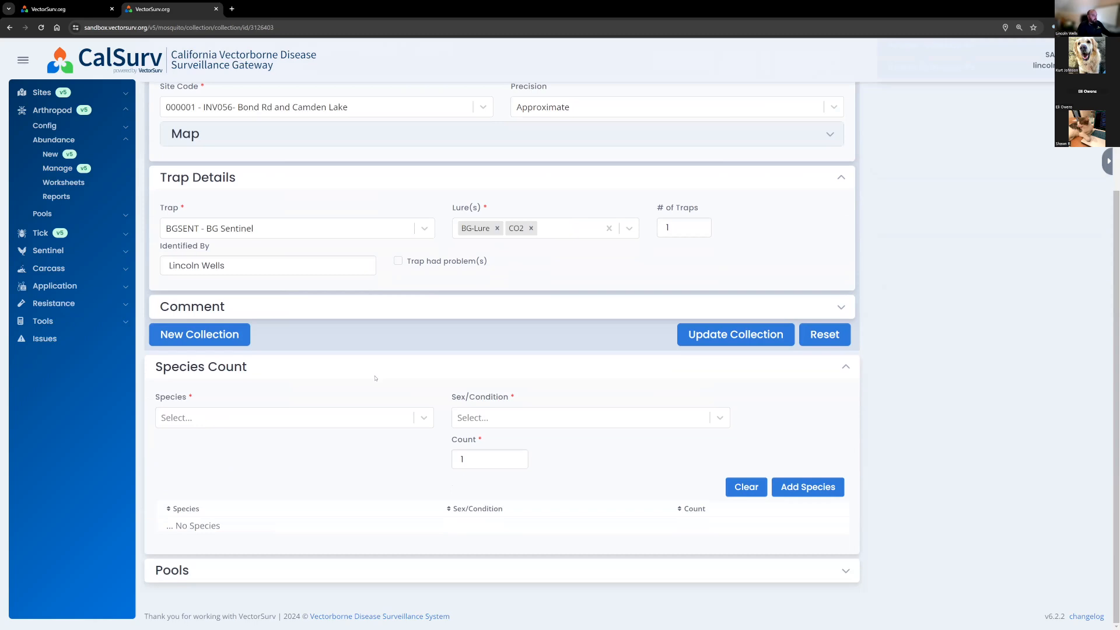
scroll(505, 281, up, 3)
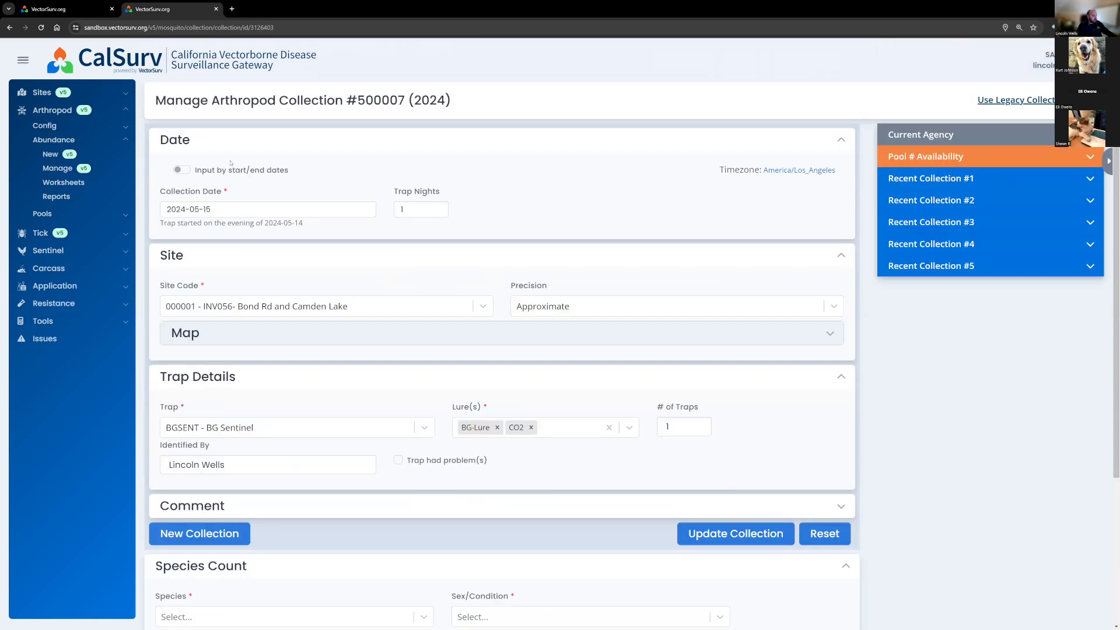
scroll(548, 462, down, 3)
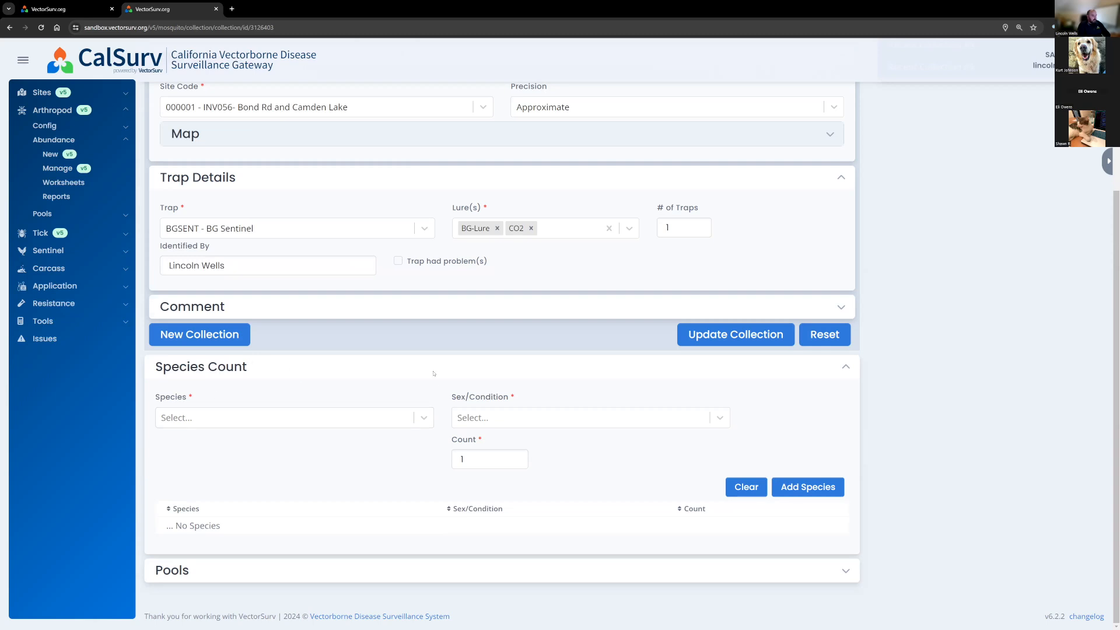
click(377, 367)
click(376, 547)
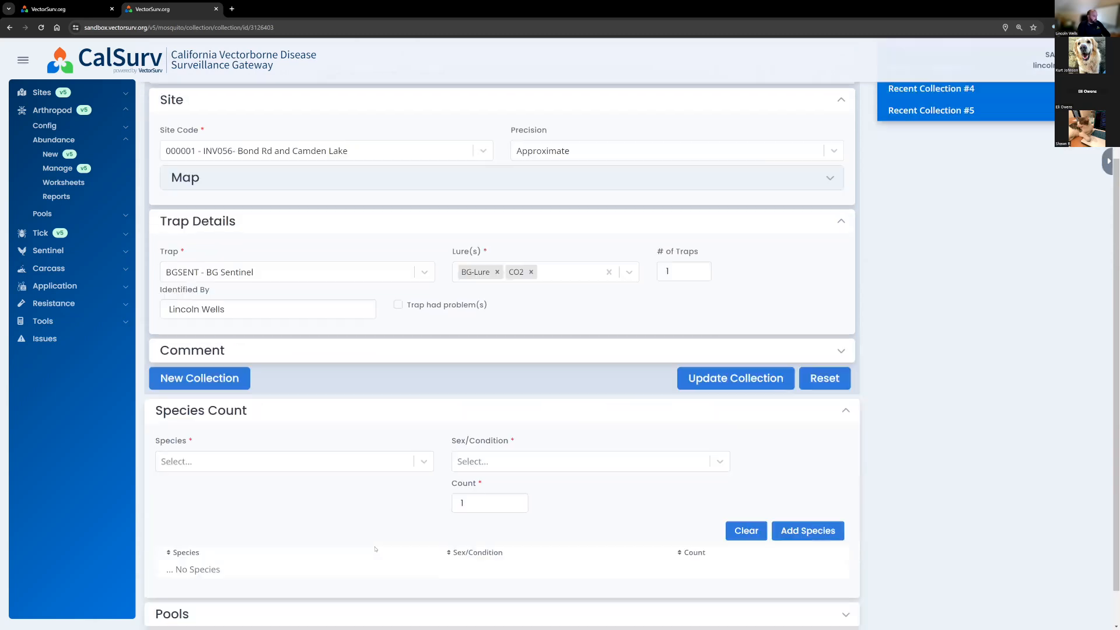
Step: Choose the genus Aedes as the species for a new entry in the collection's species count
click(344, 425)
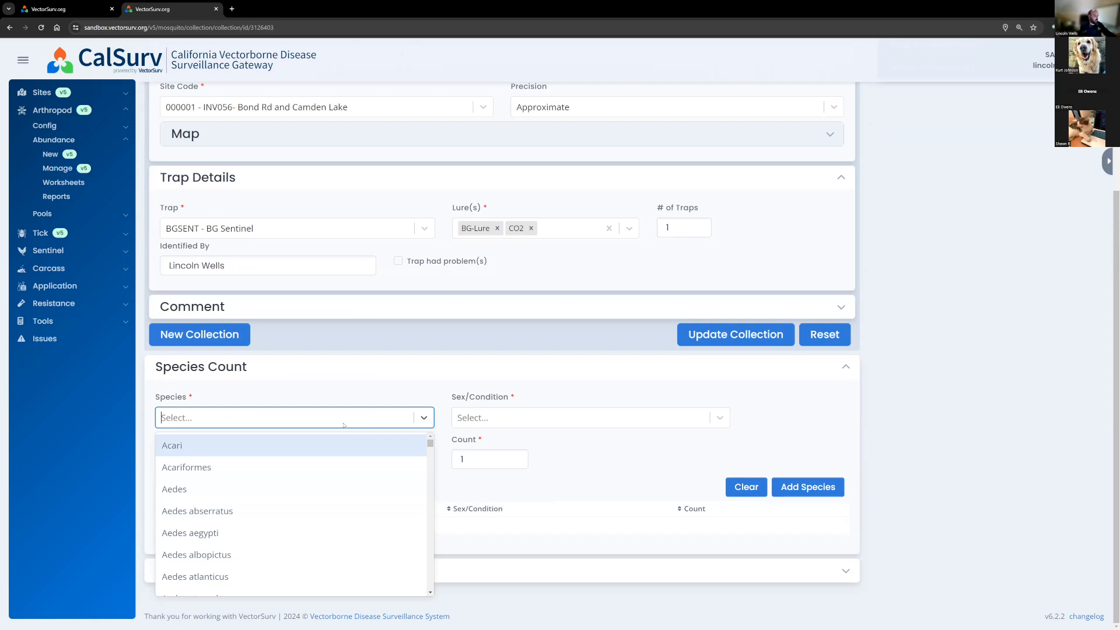
text(aed)
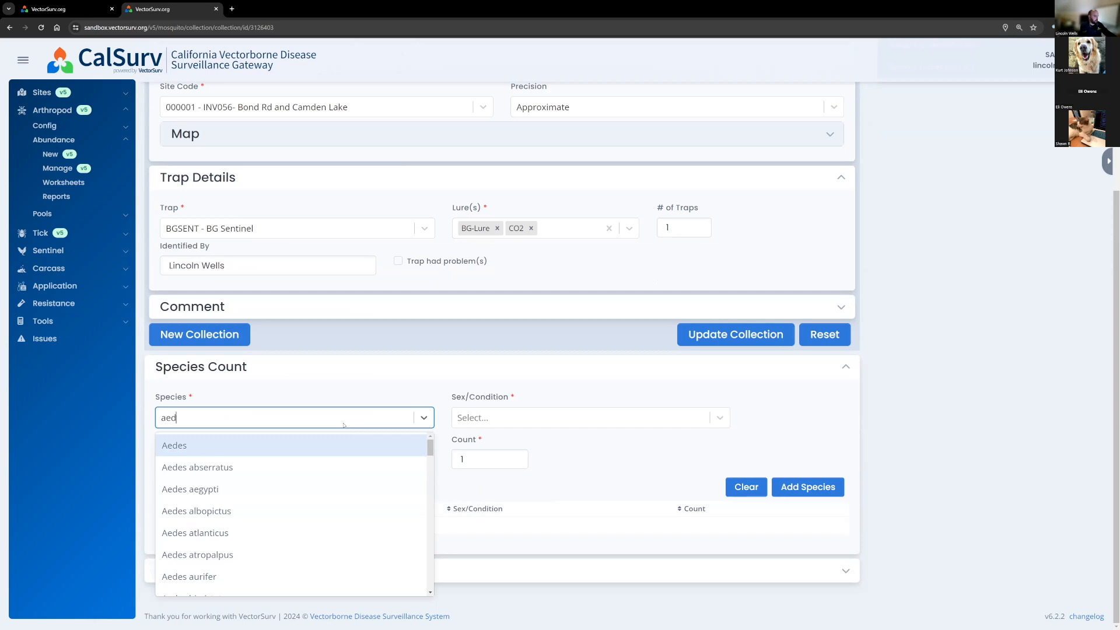
text(es)
key(BackSpace)
key(BackSpace)
key(BackSpace)
key(BackSpace)
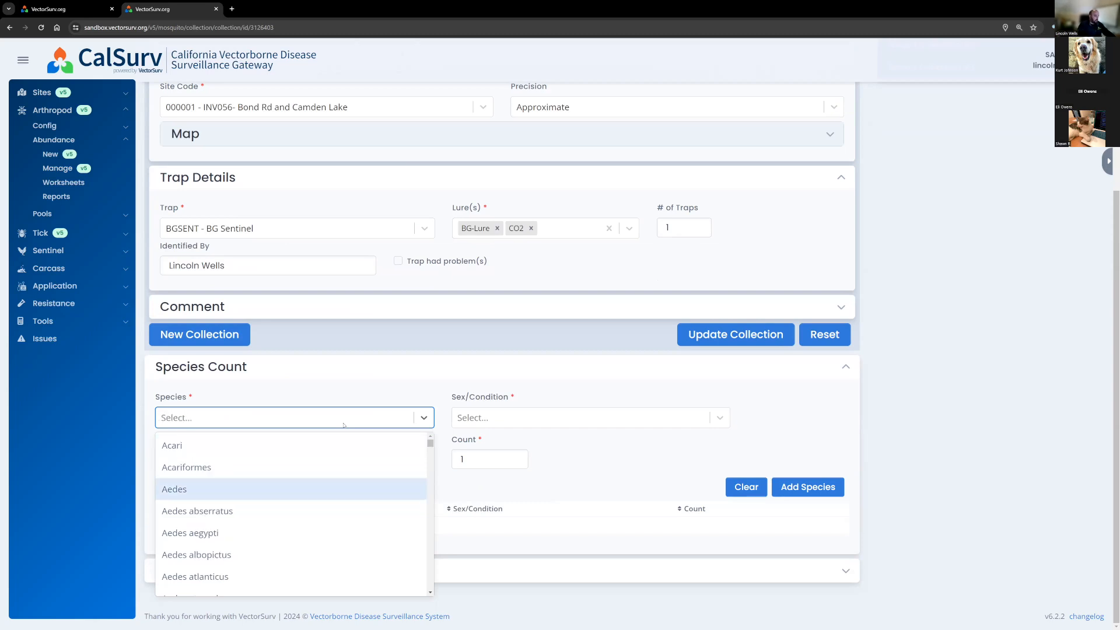
click(233, 495)
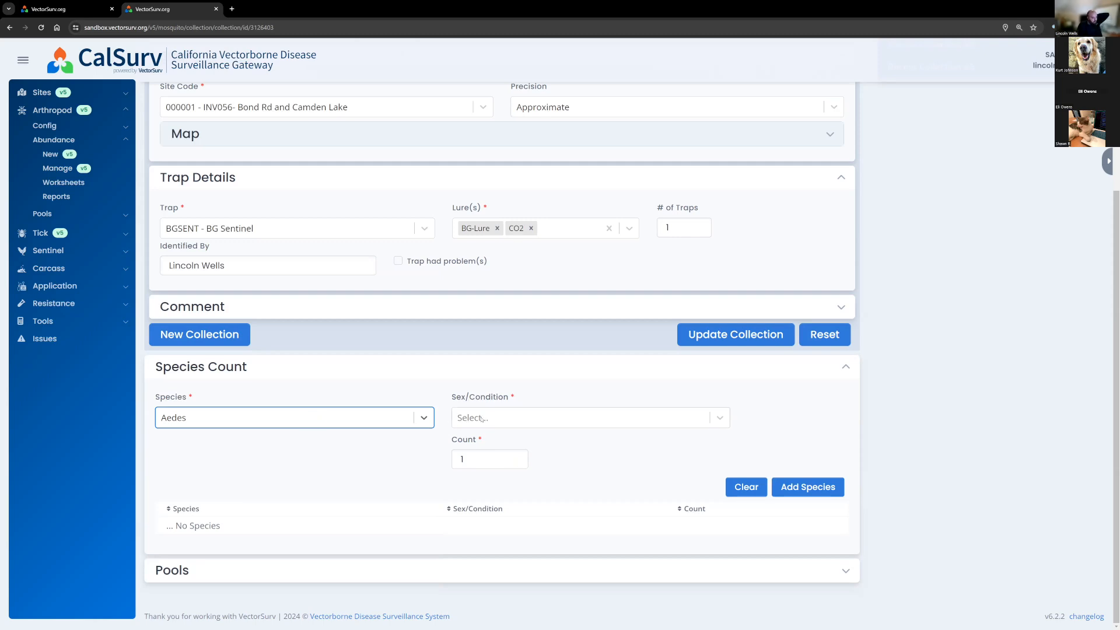
Step: Set the Aedes entry's sex/condition to Females - Mixed with a count of 150 and add it to the collection
click(482, 418)
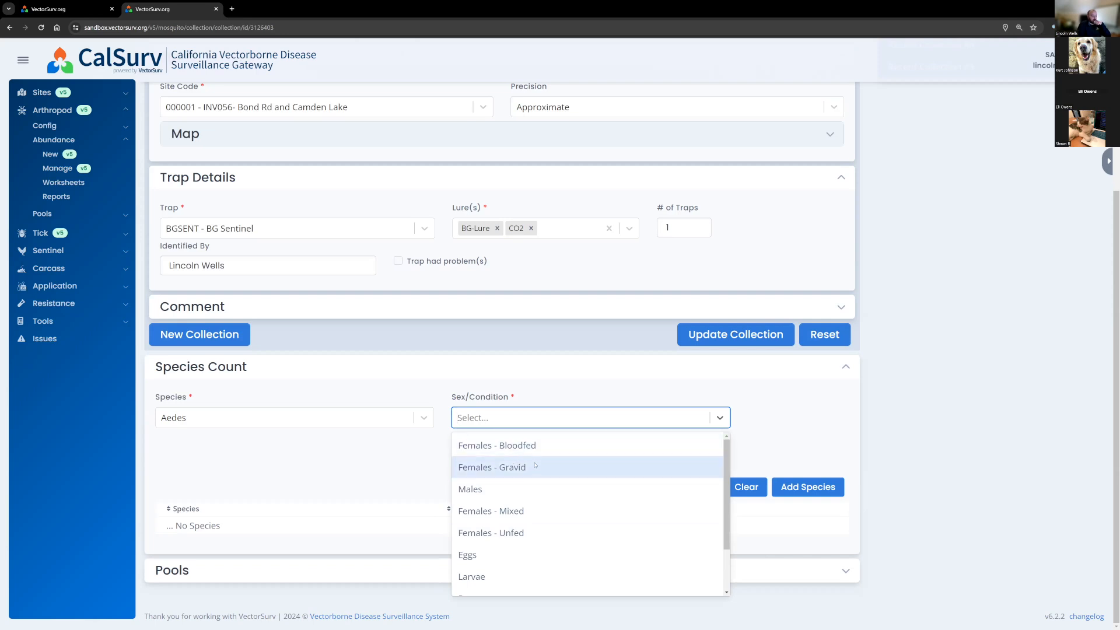
scroll(536, 465, down, 1)
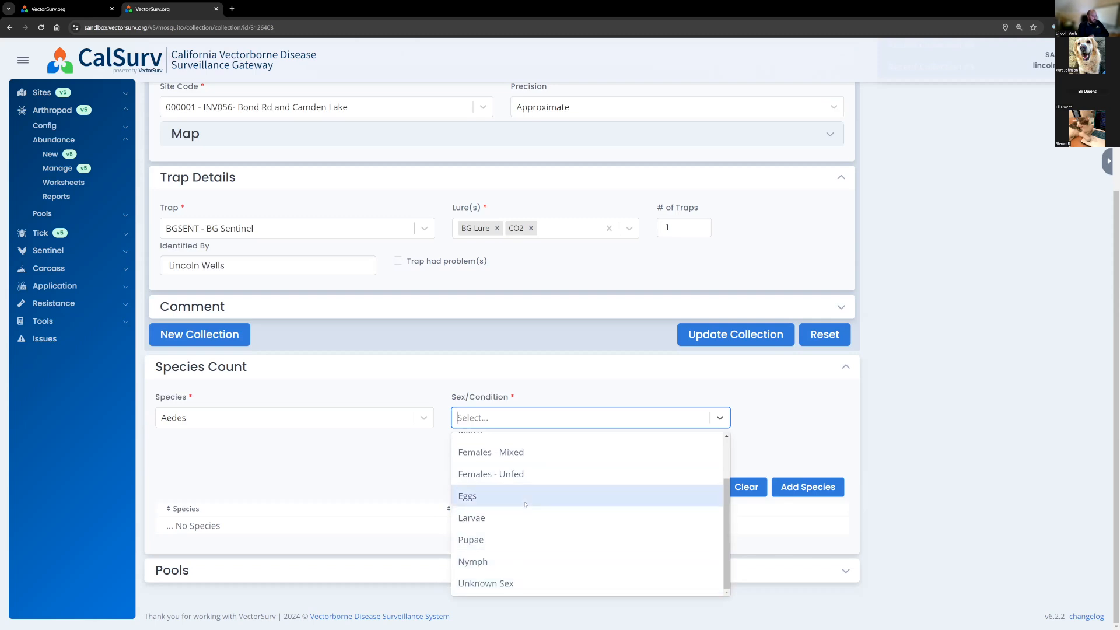
scroll(524, 503, up, 2)
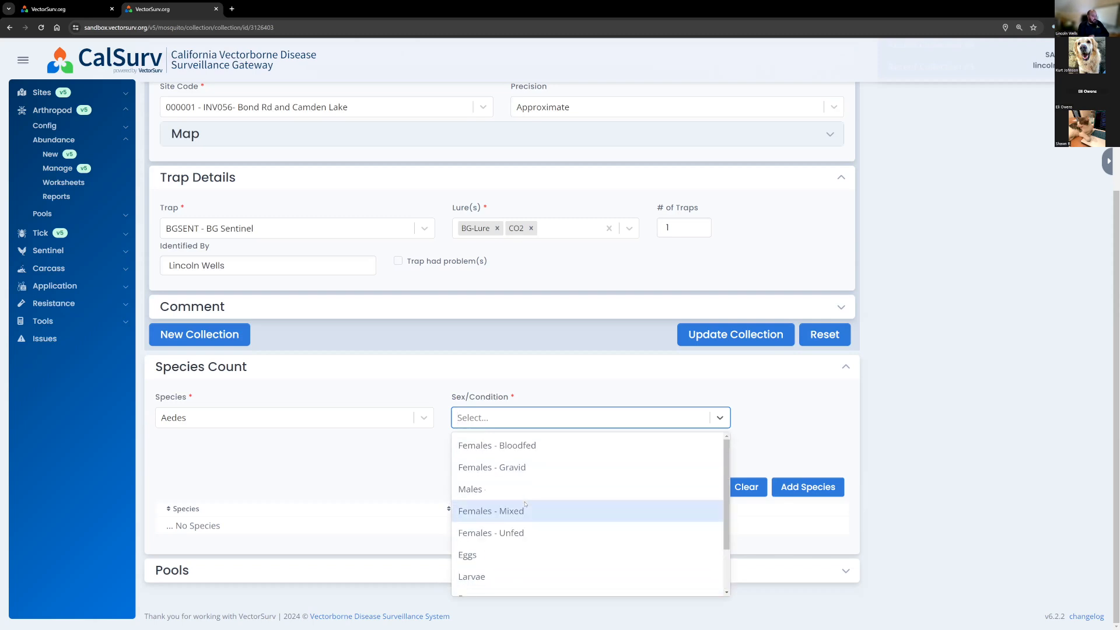
click(478, 512)
double_click(473, 465)
text(150)
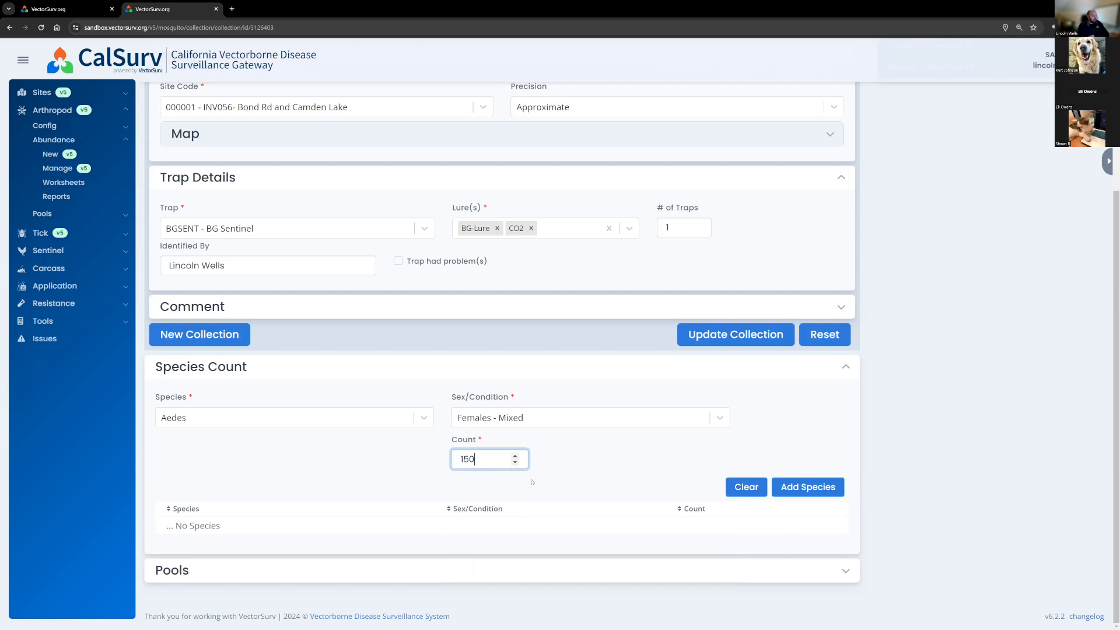
click(825, 494)
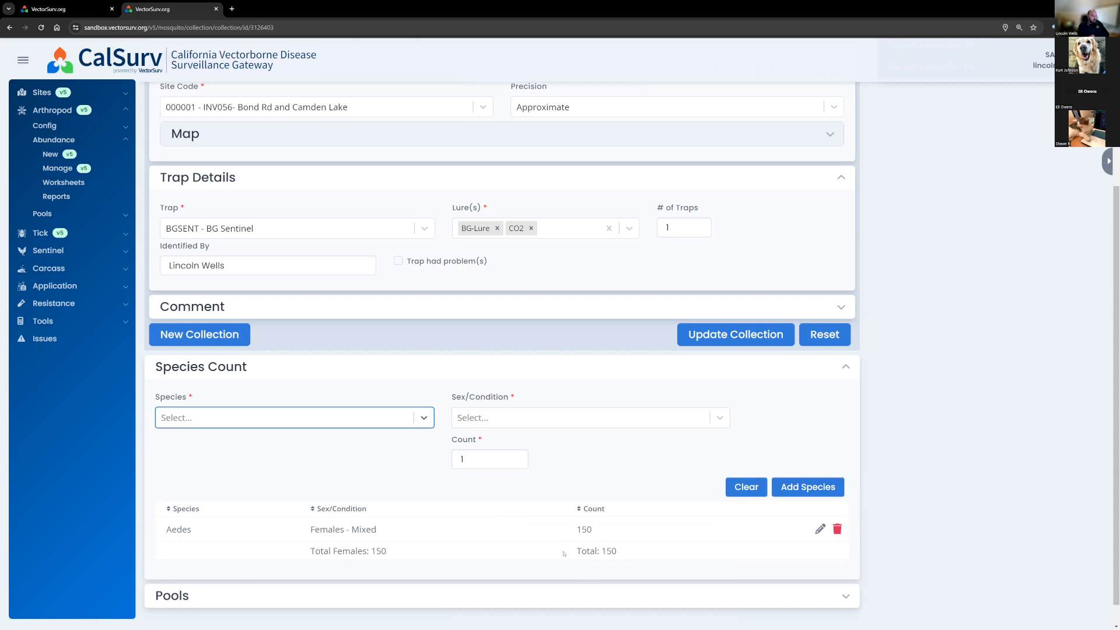
Step: Edit the Aedes species count entry, changing its species to Aedes aegypti, and save the update
scroll(565, 554, down, 1)
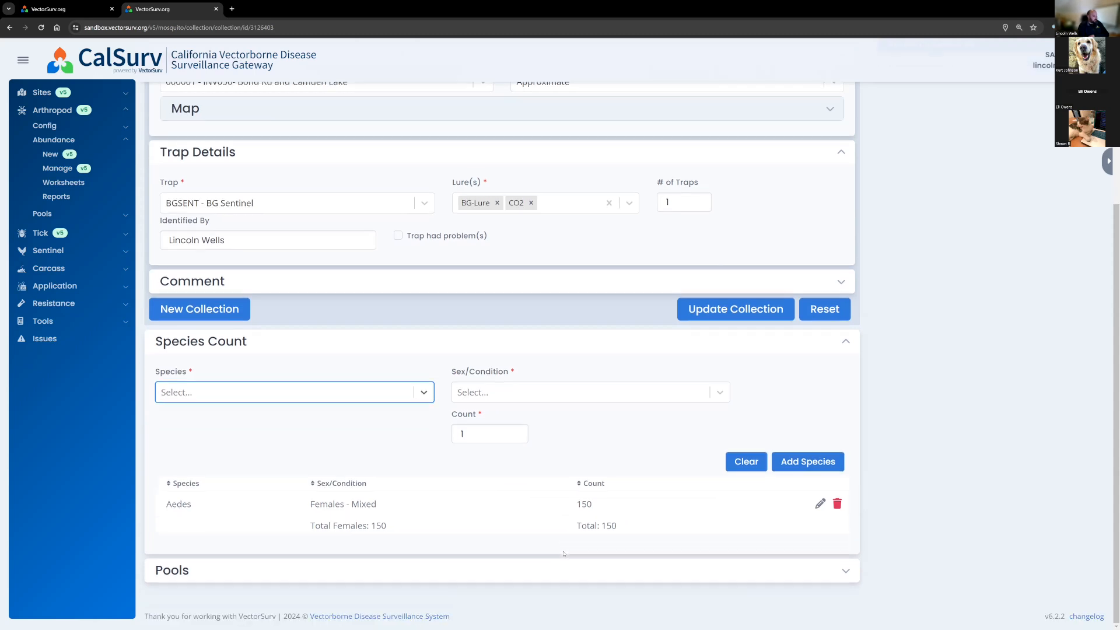
scroll(564, 554, up, 1)
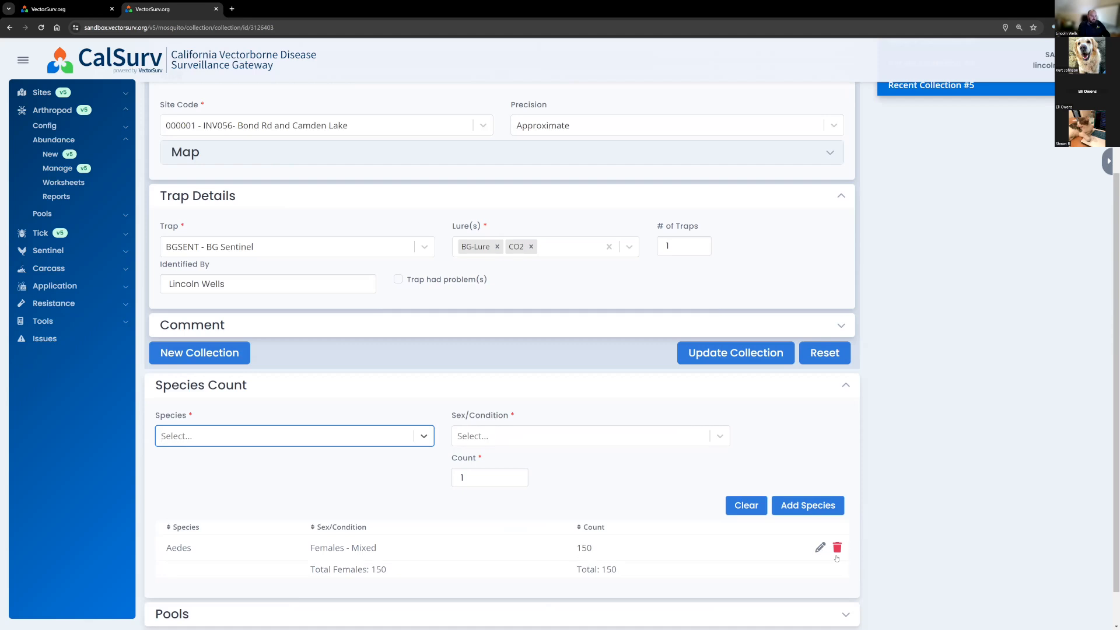
click(820, 547)
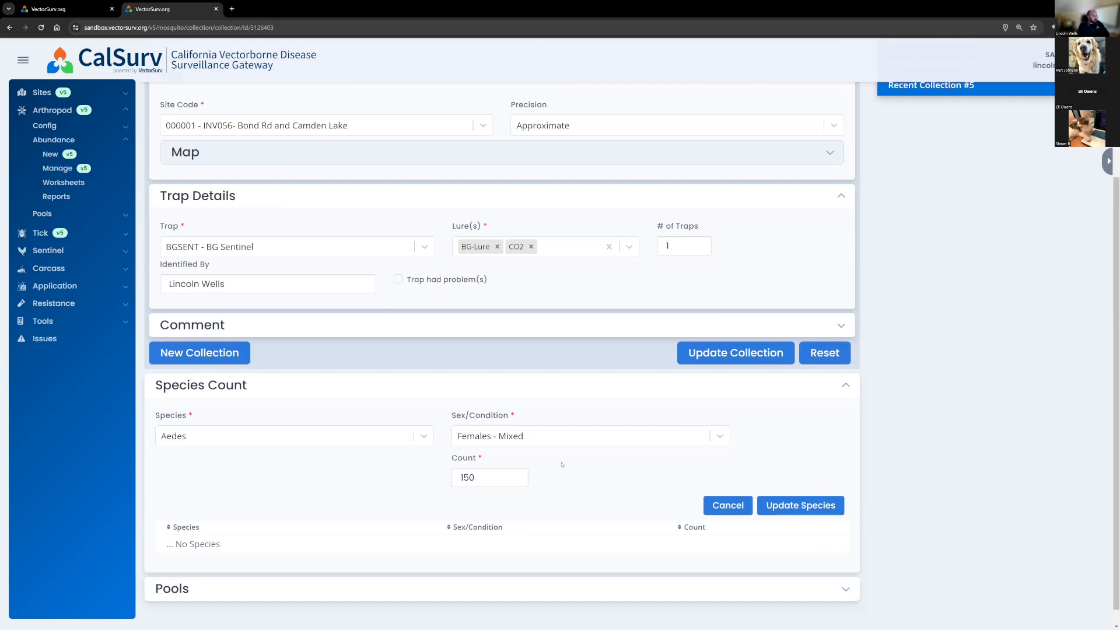
scroll(392, 478, down, 1)
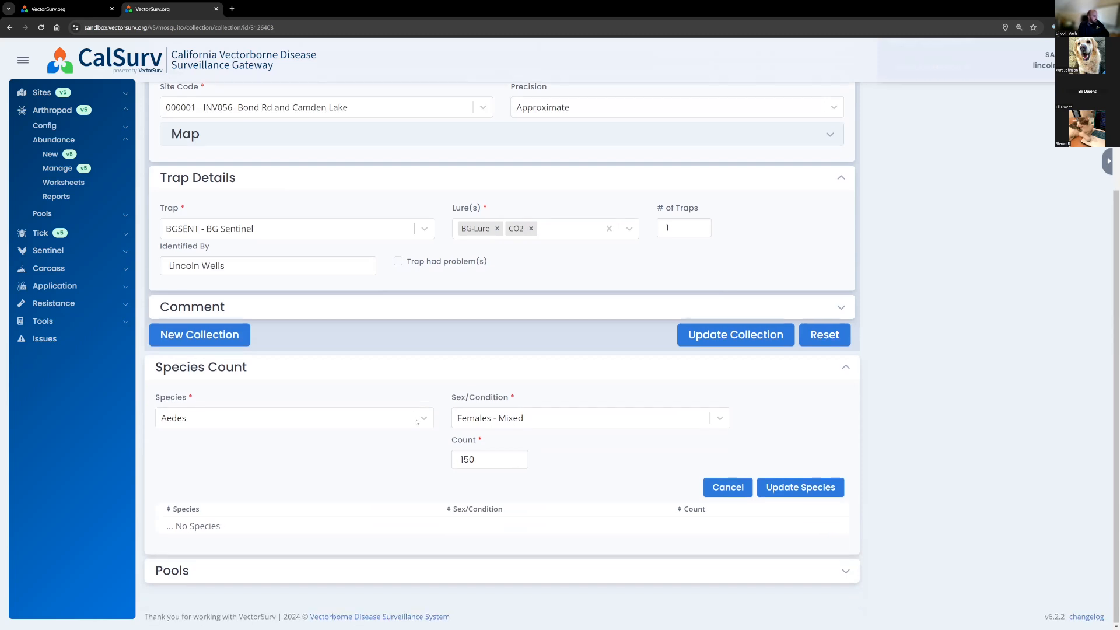
click(381, 425)
text(ae)
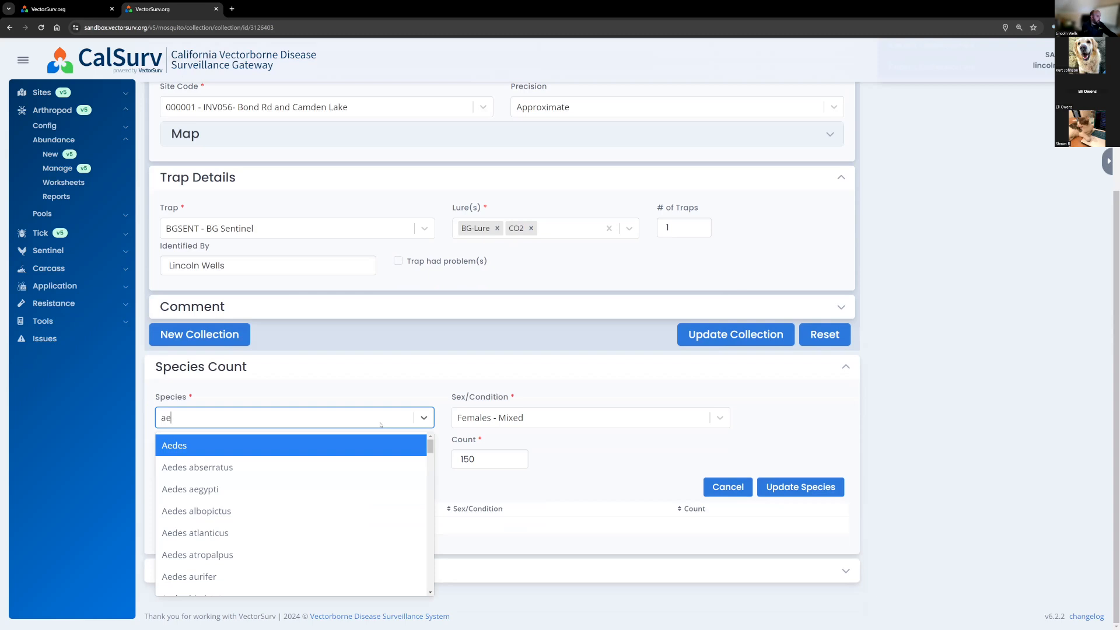
text(des ae)
key(Return)
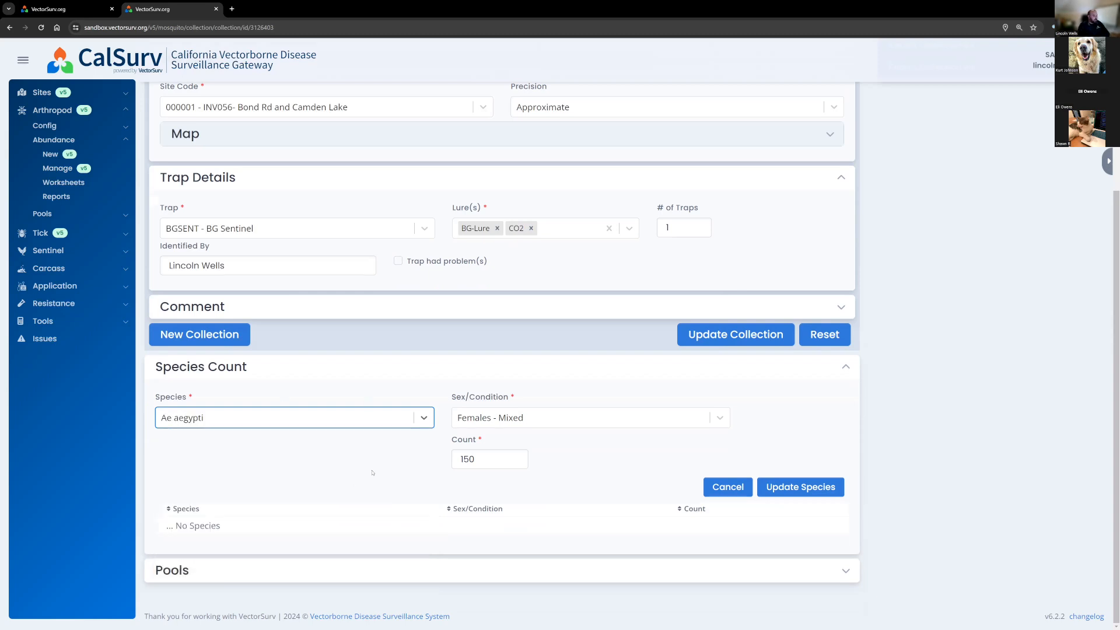
click(833, 488)
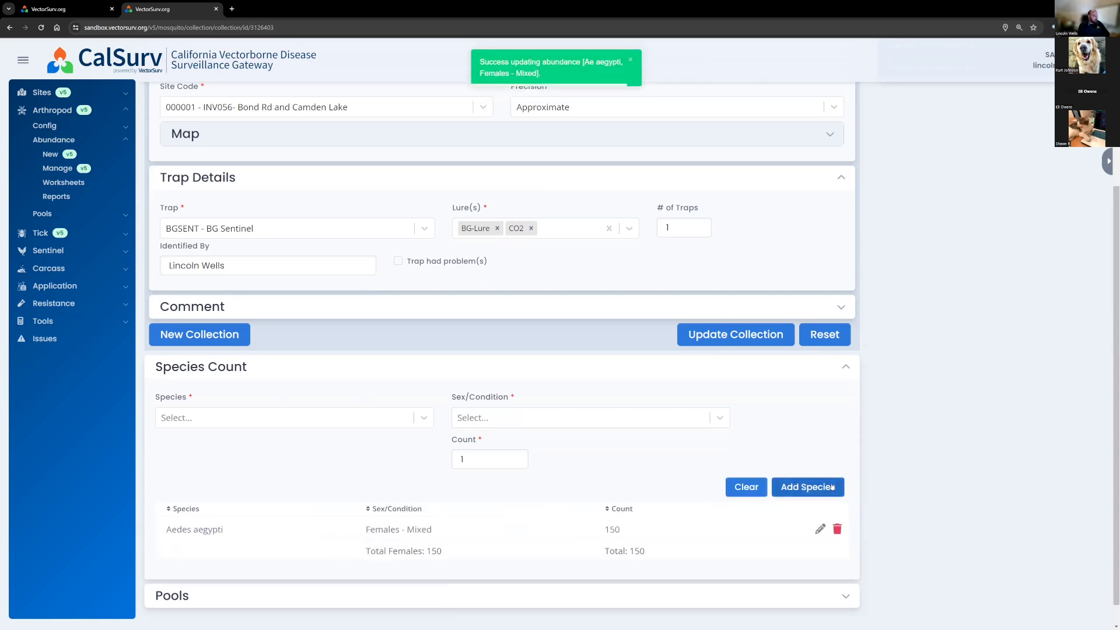
Step: Add a species count of 50 Aedes aegypti with sex/condition Males
scroll(832, 487, down, 1)
scroll(300, 486, up, 2)
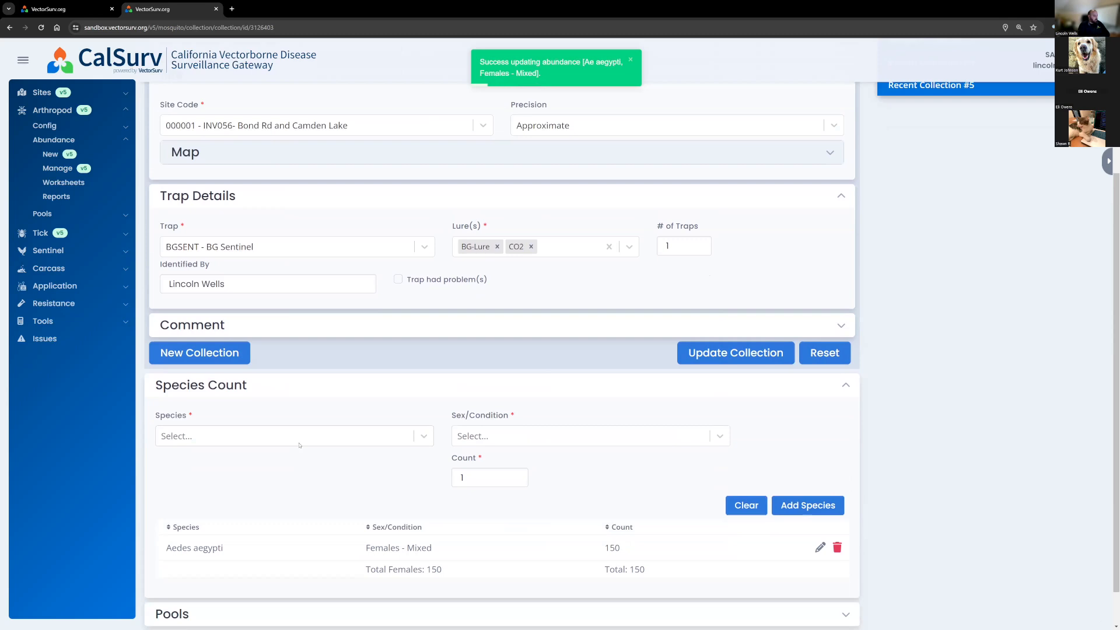
click(289, 441)
click(263, 465)
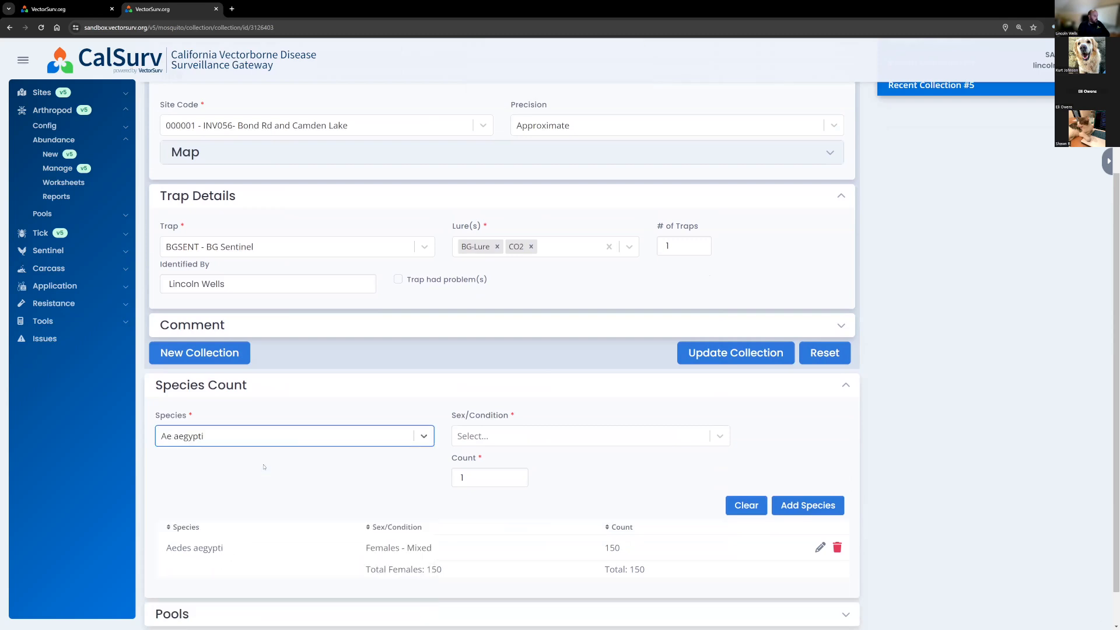
click(524, 435)
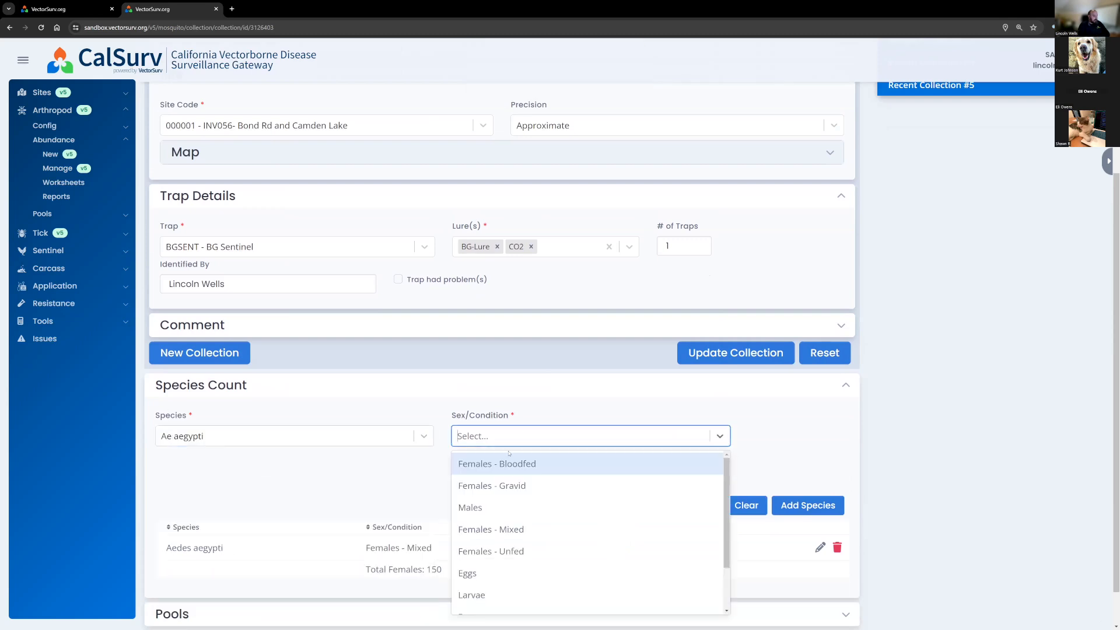
click(487, 506)
click(478, 478)
key(BackSpace)
text(50)
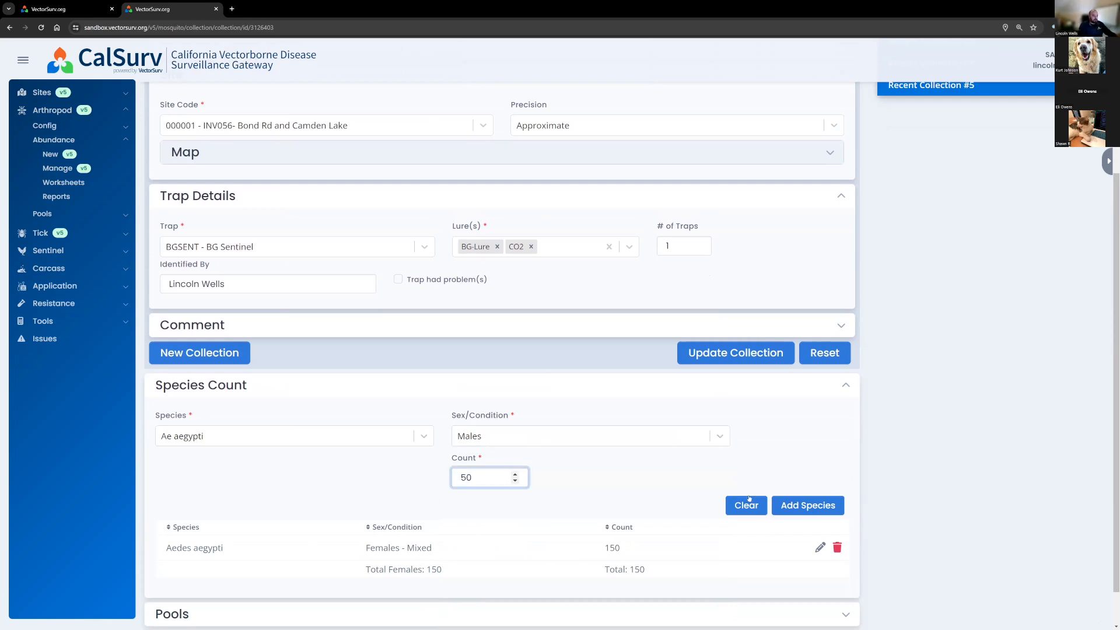
click(808, 506)
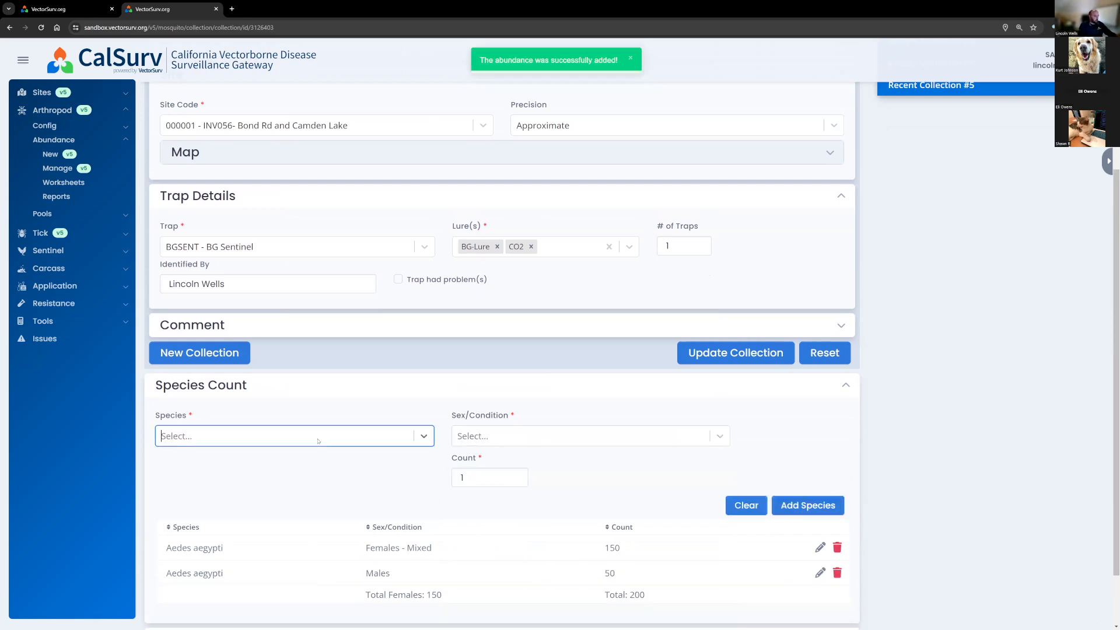
Step: Add a species count of 100 Aedes albopictus with sex/condition Females - Mixed
click(318, 441)
text(aedes al)
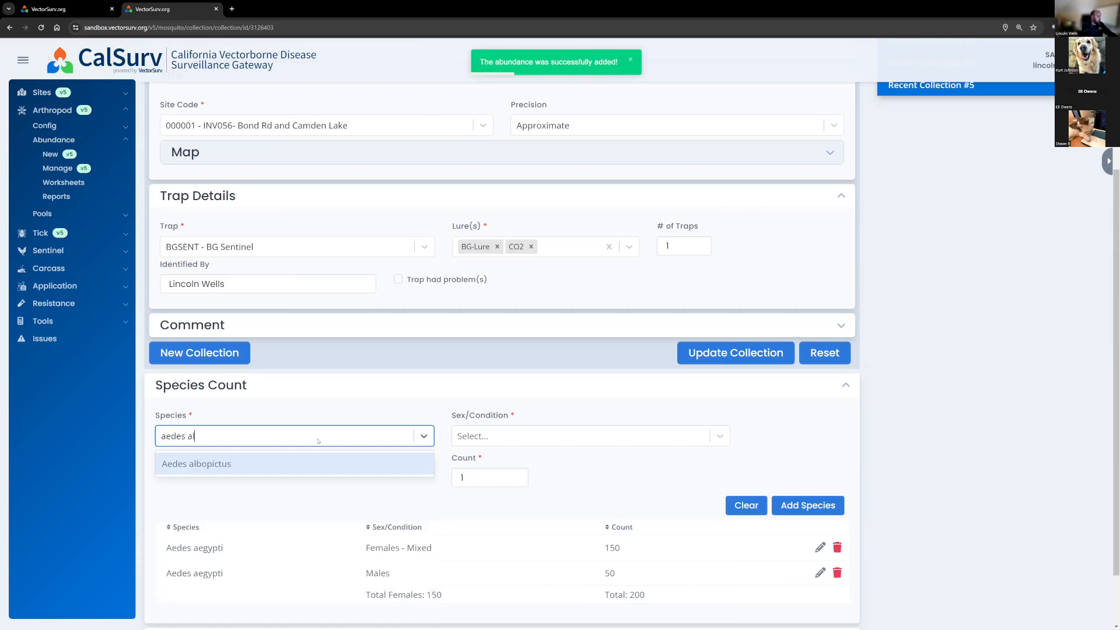
key(Return)
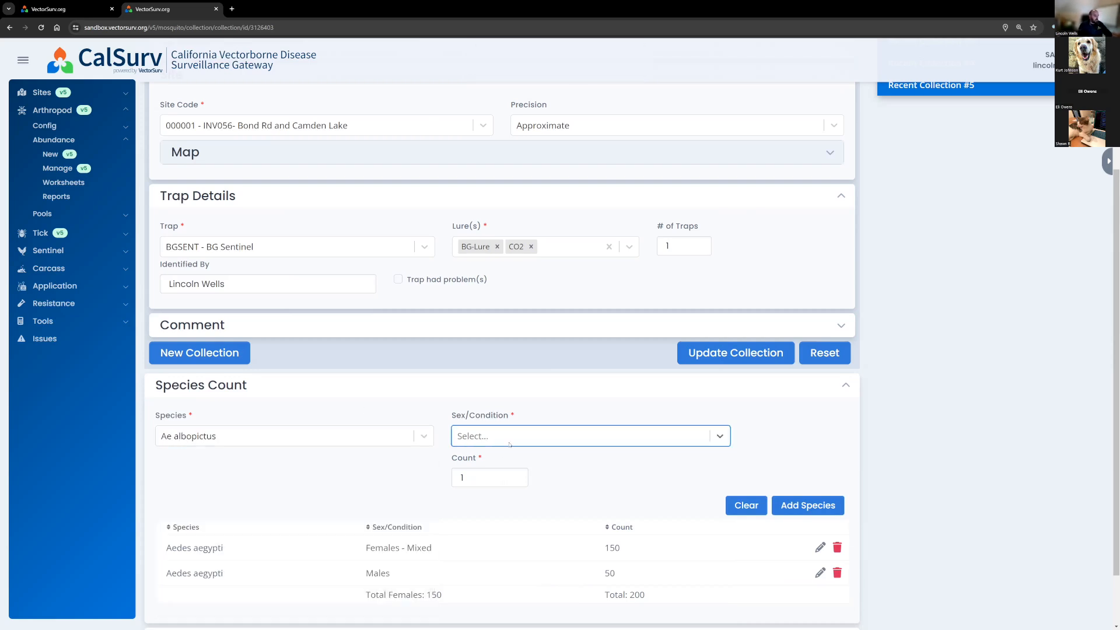
click(507, 445)
click(496, 530)
key(Tab)
text(1000)
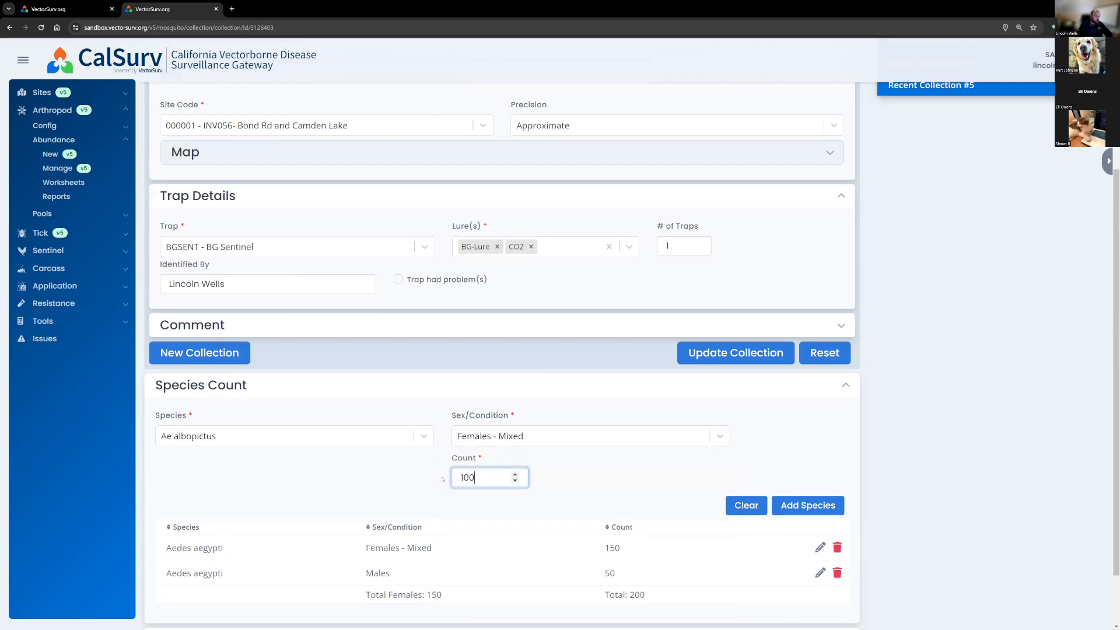
click(819, 509)
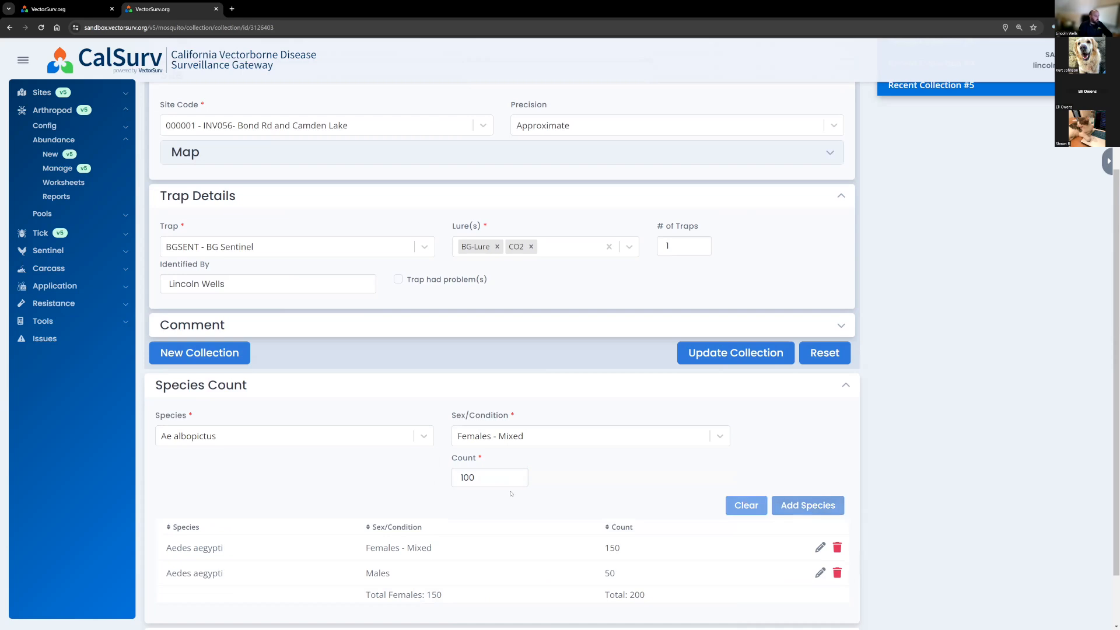
Step: Add a species count of 50 Aedes japonicus with sex/condition Females - Mixed
click(330, 439)
text(aedes ja)
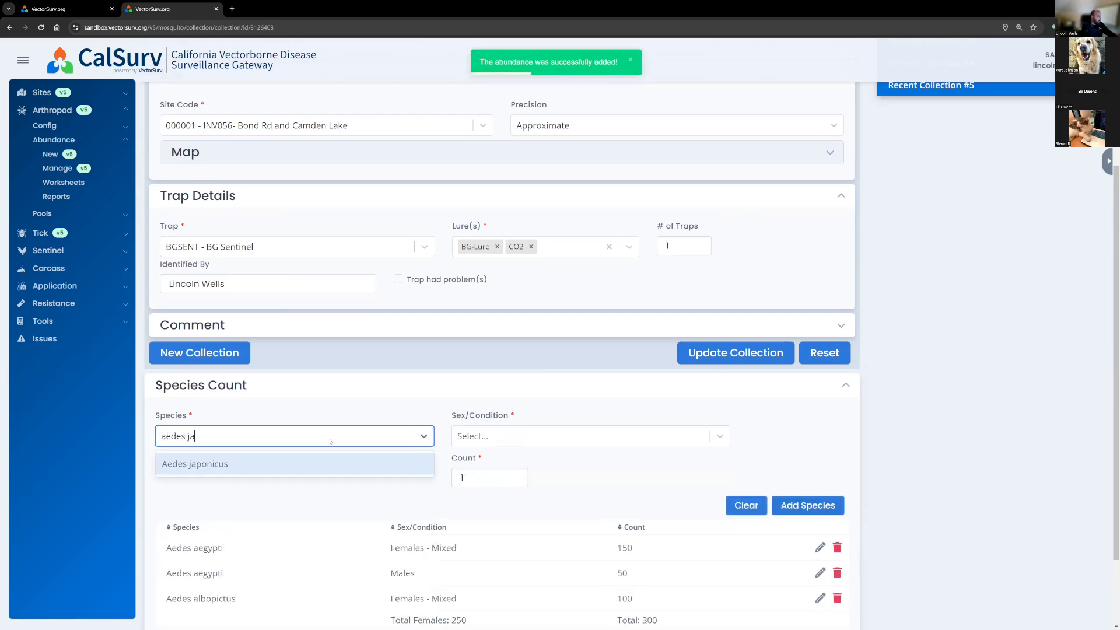
key(Return)
key(Tab)
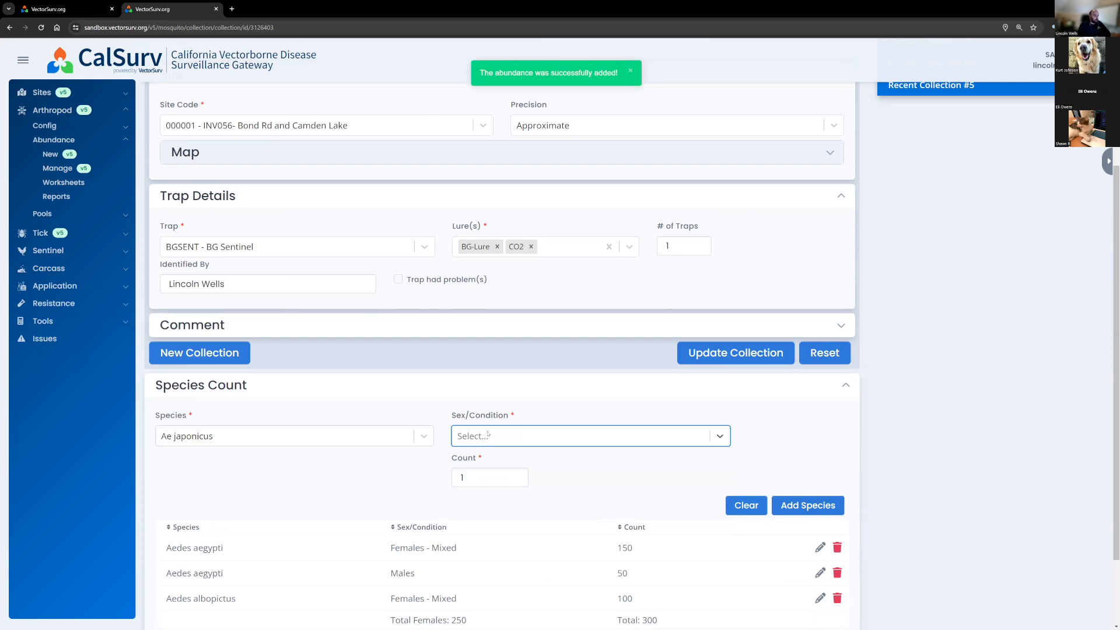
click(488, 435)
key(Down)
key(Down)
key(Down)
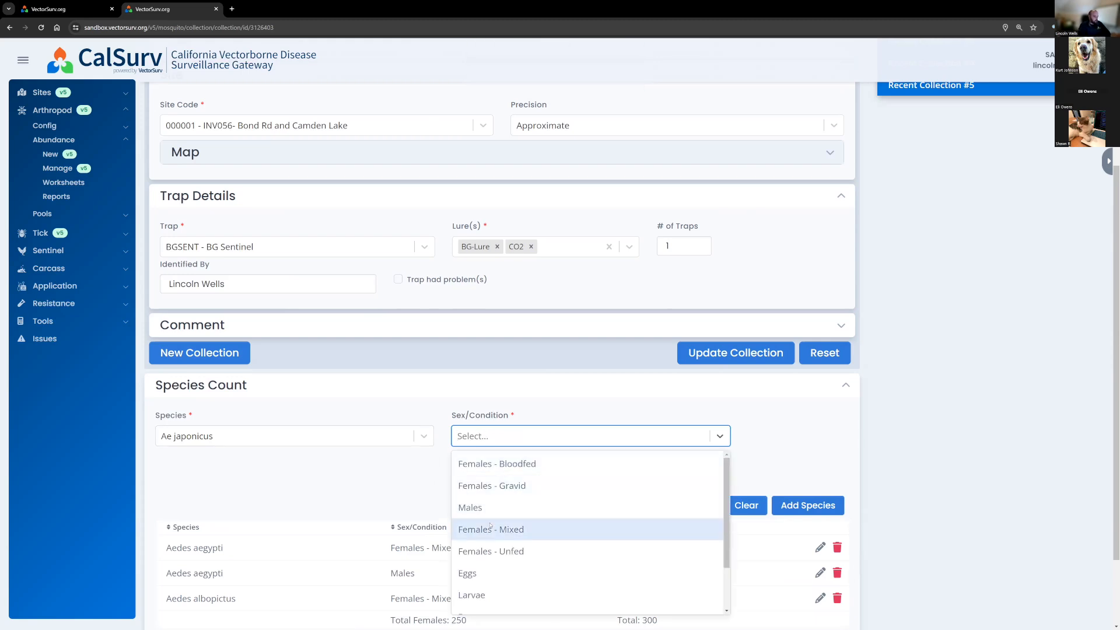
key(Return)
key(Tab)
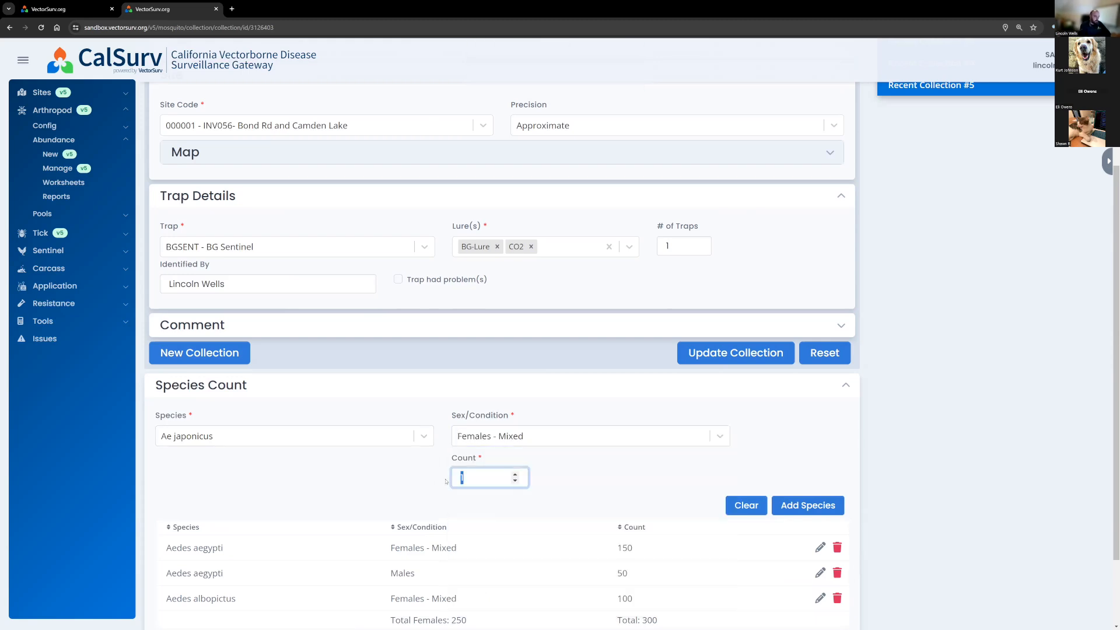
text(50)
click(798, 506)
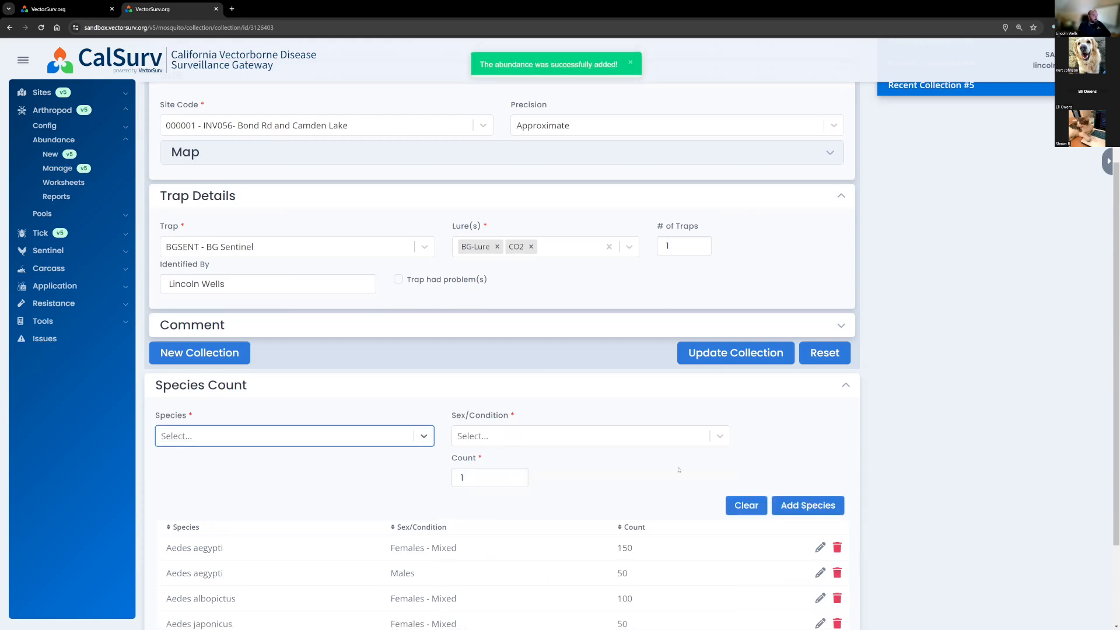
Step: Close the collection's browser tab and open the Arthropod Abundance Manage page in a new tab
scroll(656, 506, down, 2)
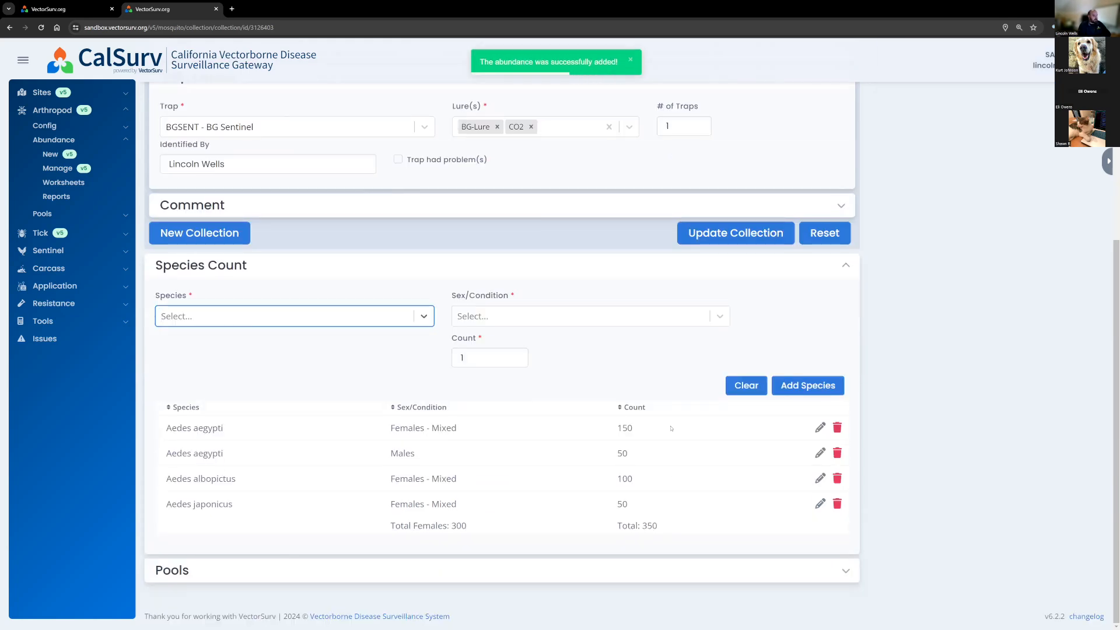
scroll(670, 429, up, 2)
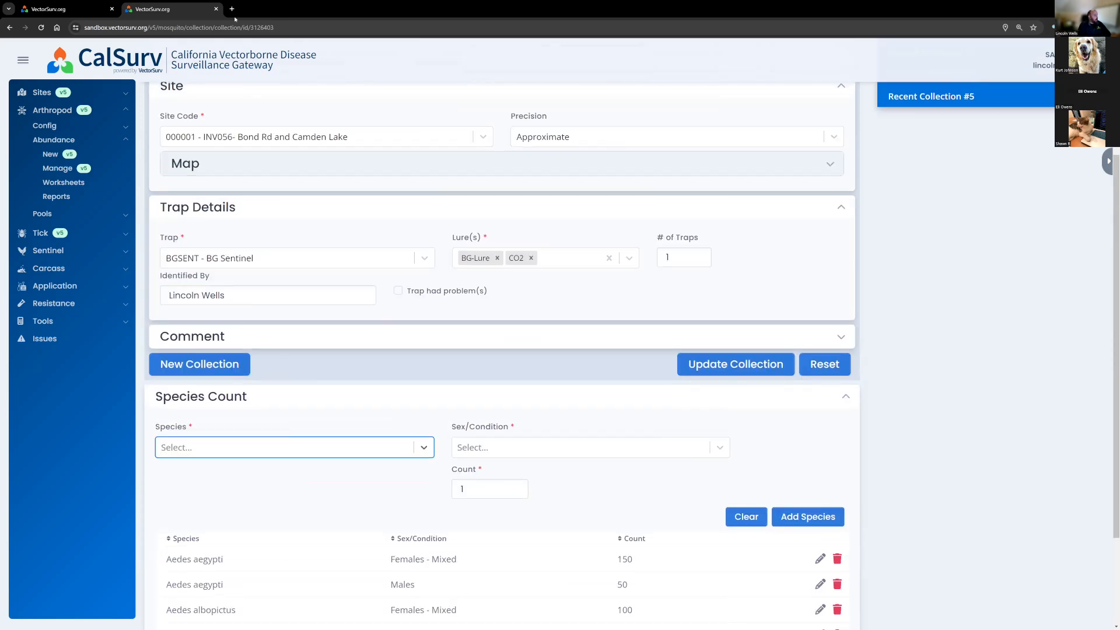
scroll(252, 78, down, 2)
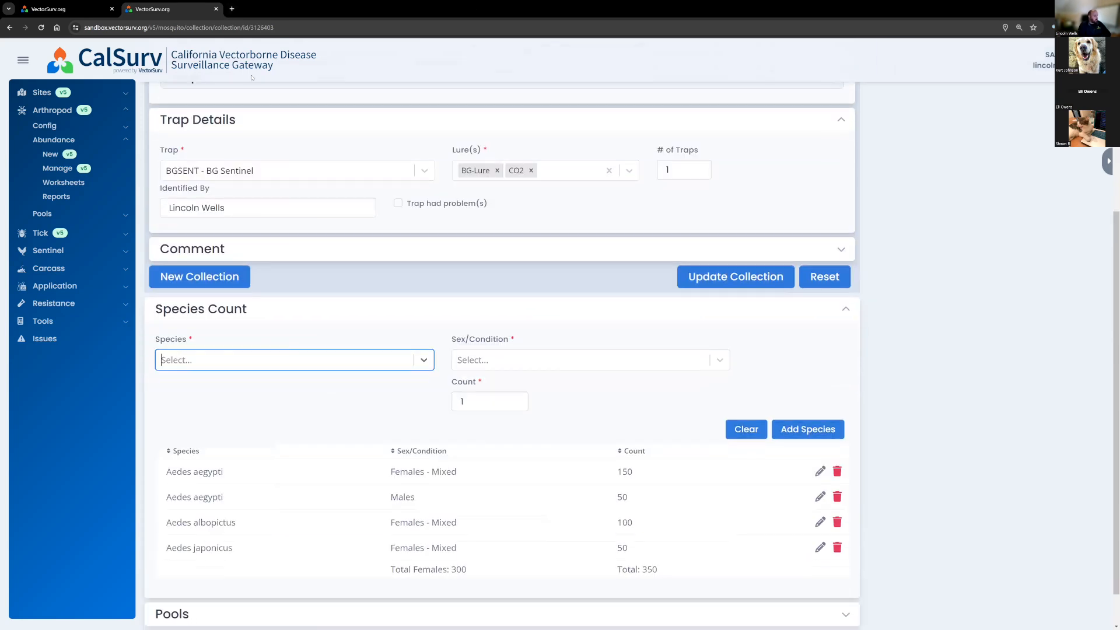
click(216, 10)
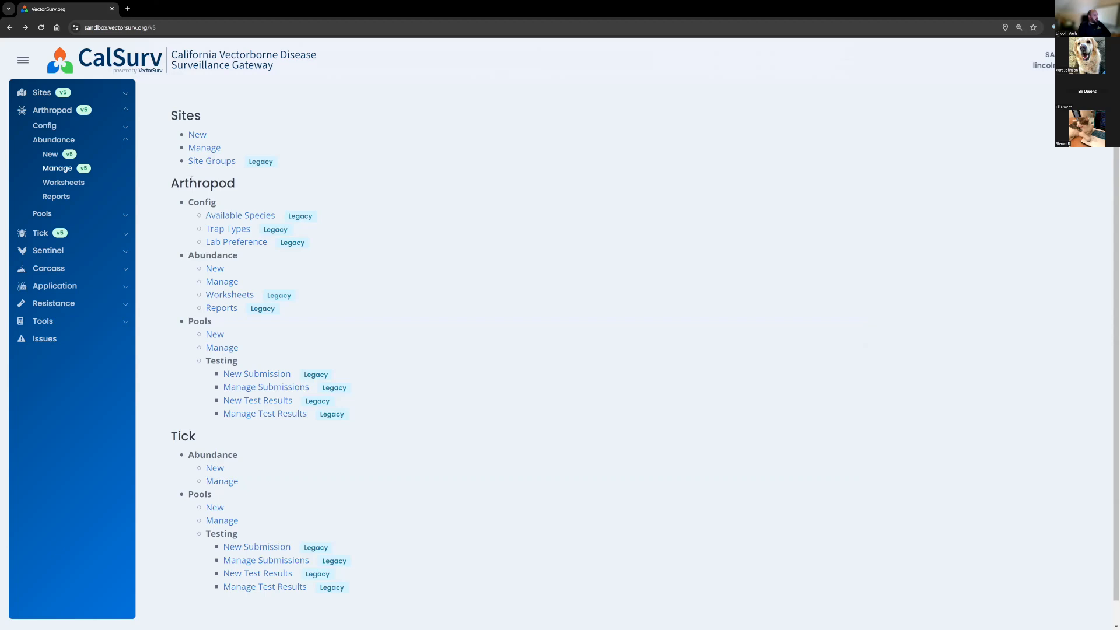
right_click(216, 282)
click(251, 292)
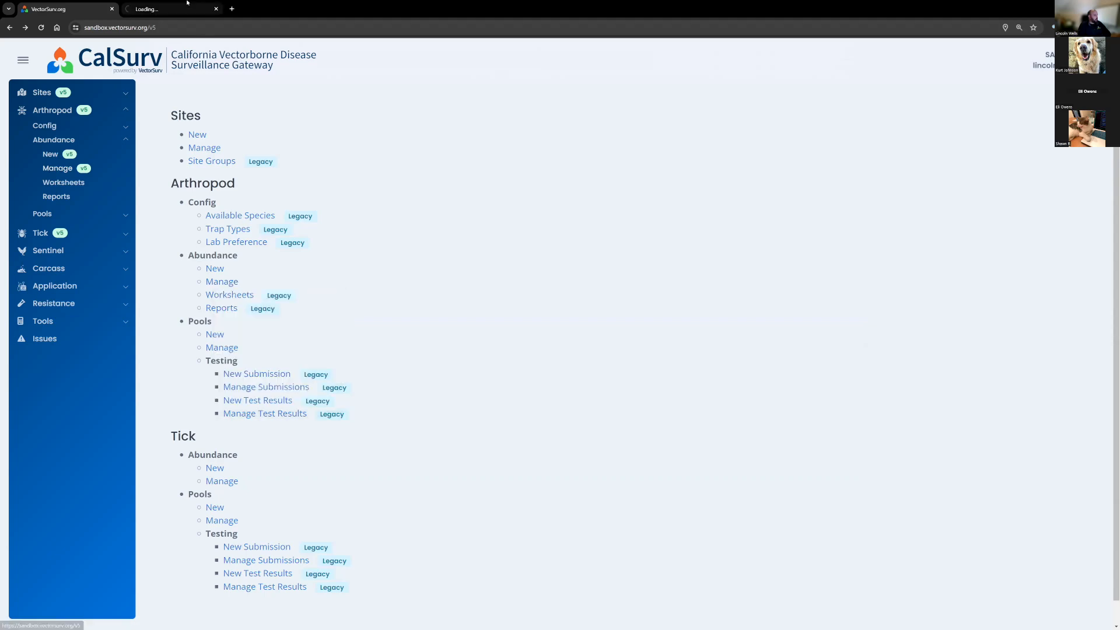
Step: Review the species breakdown of the 2024-05-15 BGSENT collection in the Manage list and open that collection for editing
click(187, 8)
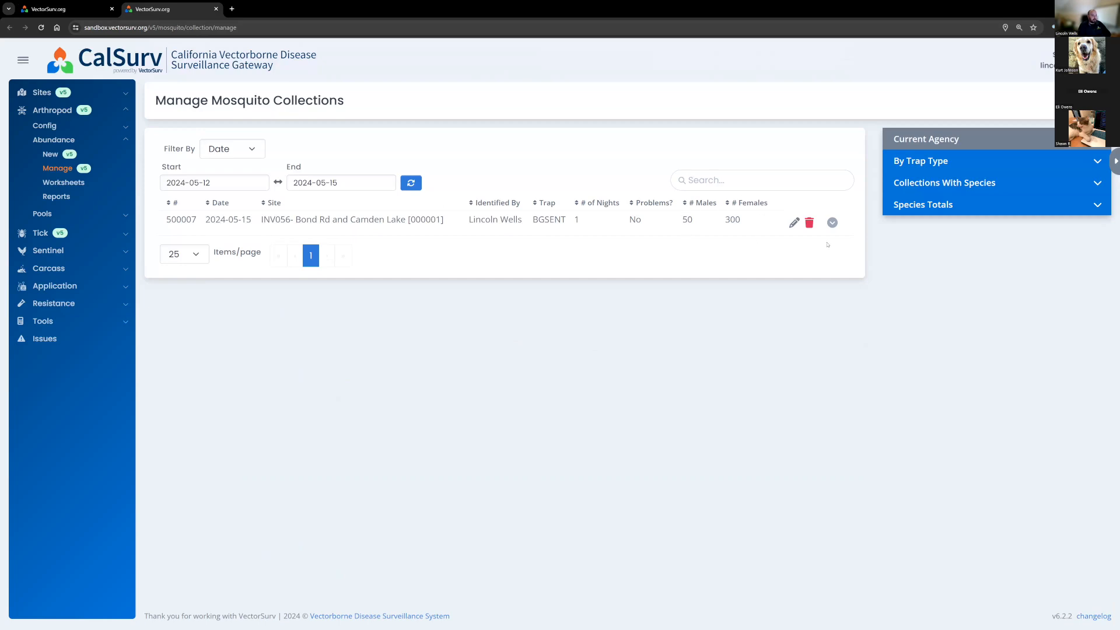
click(832, 222)
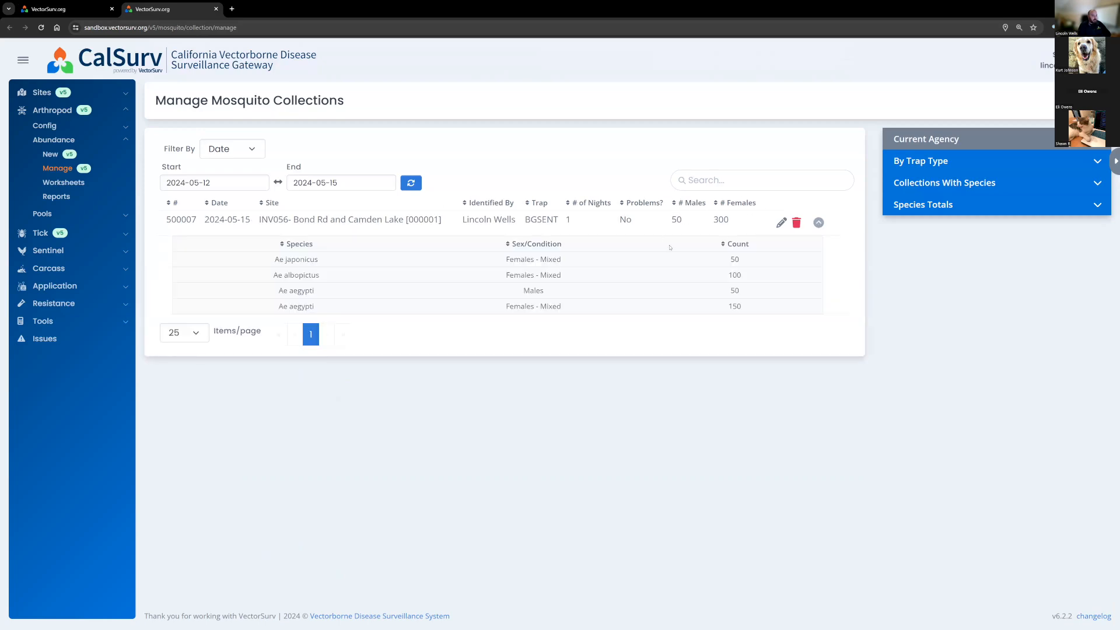
click(834, 224)
click(780, 222)
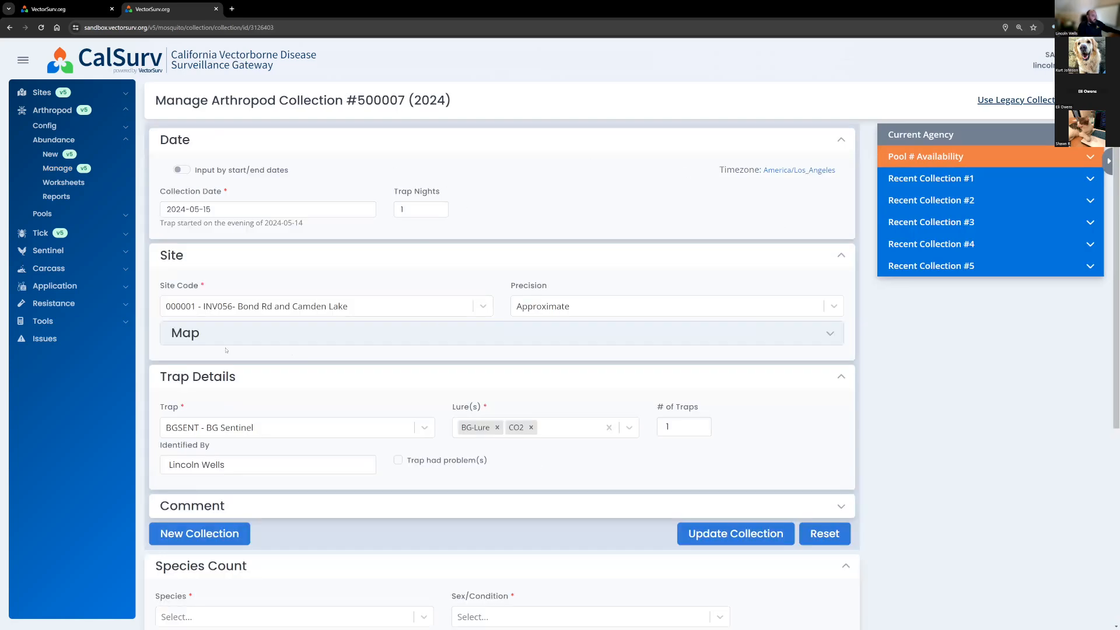
Step: Expand the collection's Pools section and show the 2024 pool number availability
scroll(262, 374, down, 1)
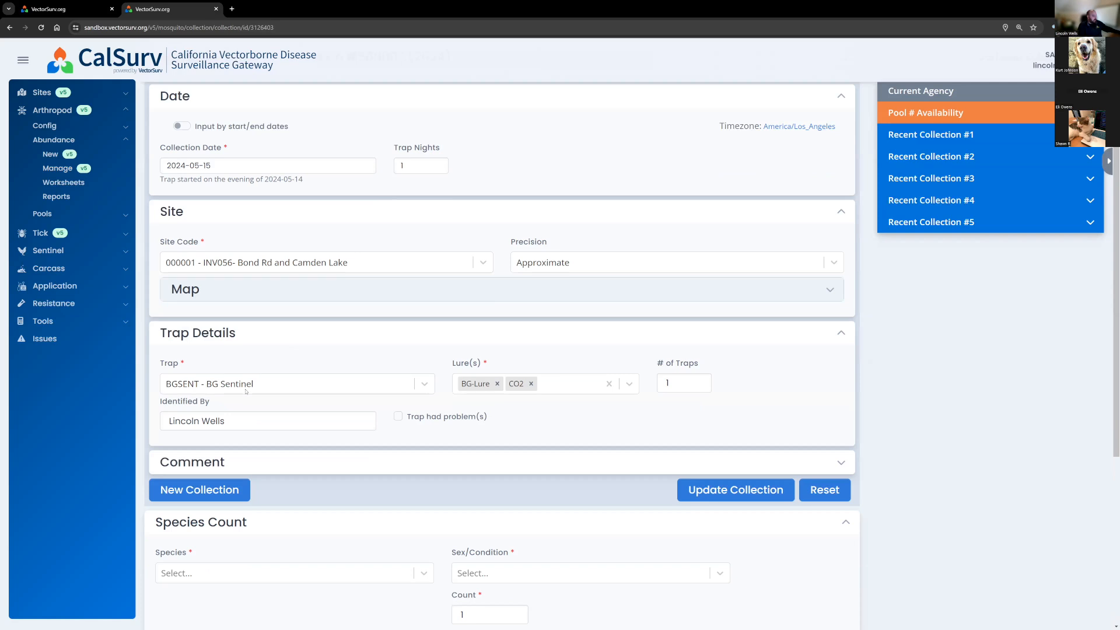
scroll(245, 391, down, 5)
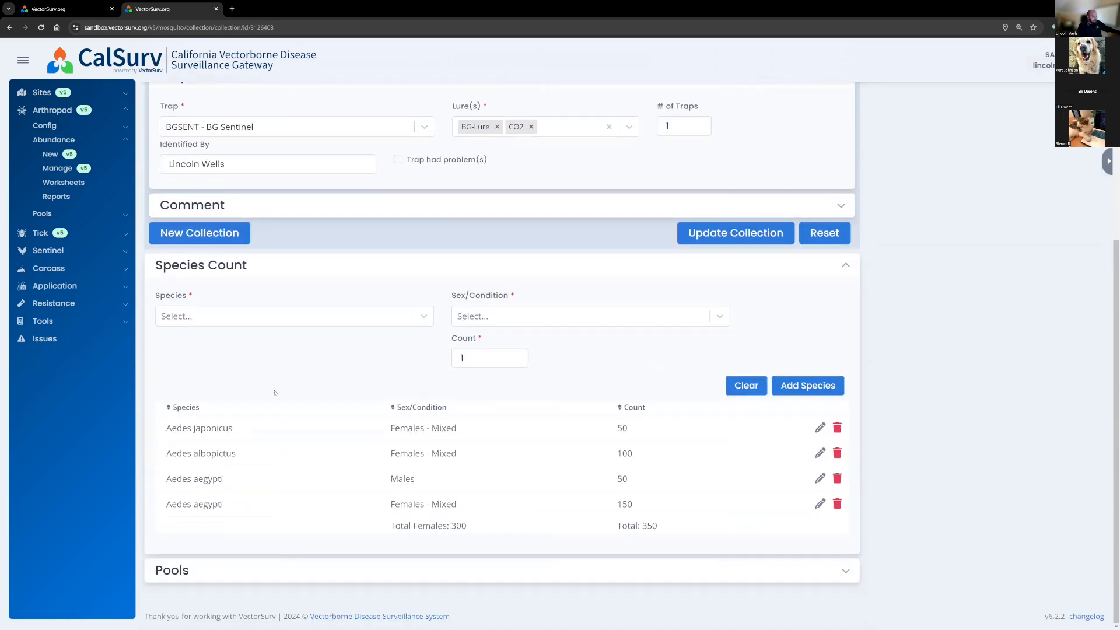
click(255, 571)
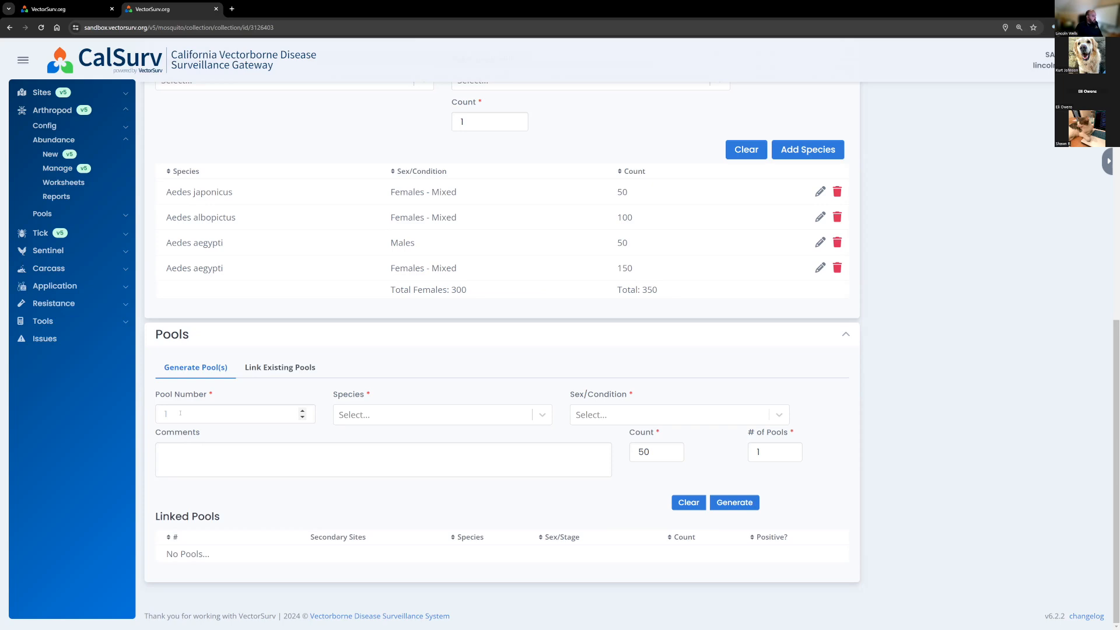
mouse_move(167, 396)
scroll(996, 357, up, 10)
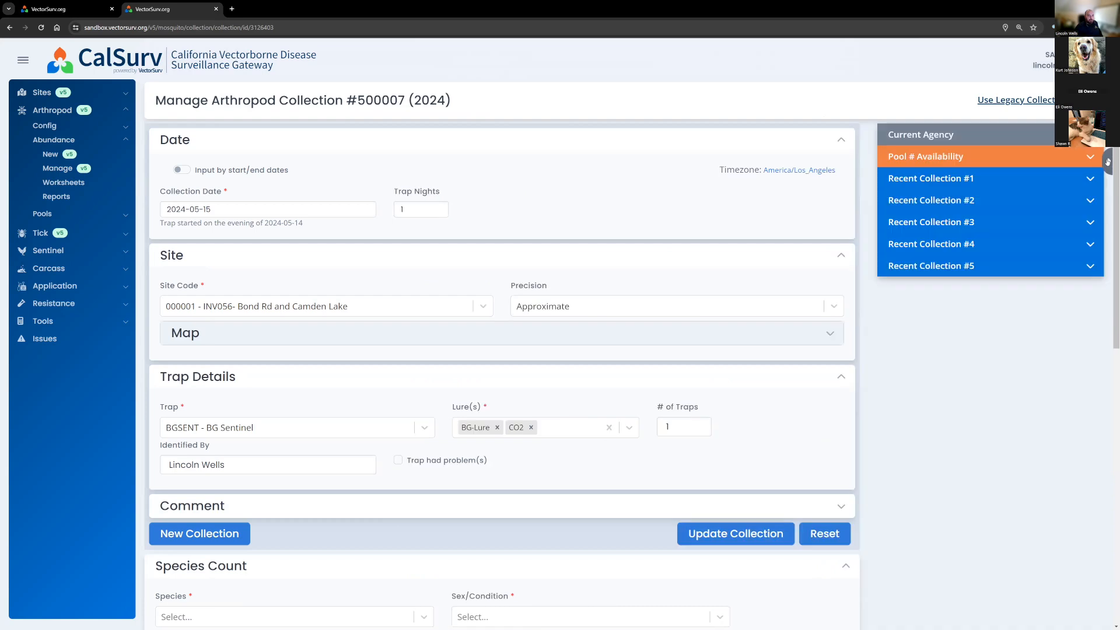
click(1057, 158)
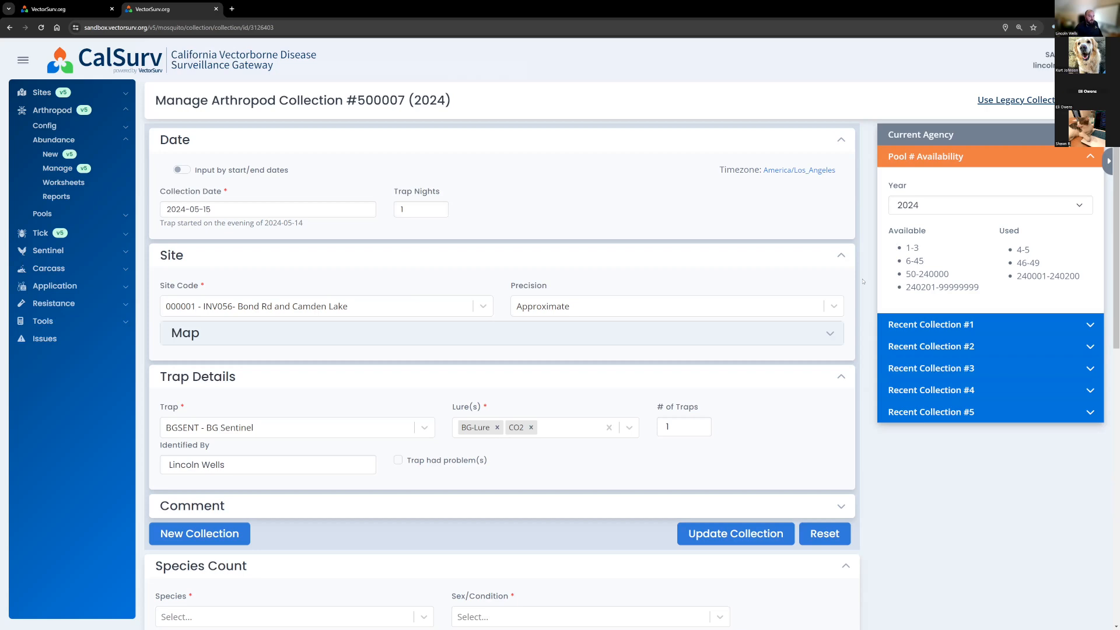
Step: Fill in the pool generation form with pool number 1, species Aedes albopictus and sex/condition Females - Mixed
scroll(244, 427, down, 10)
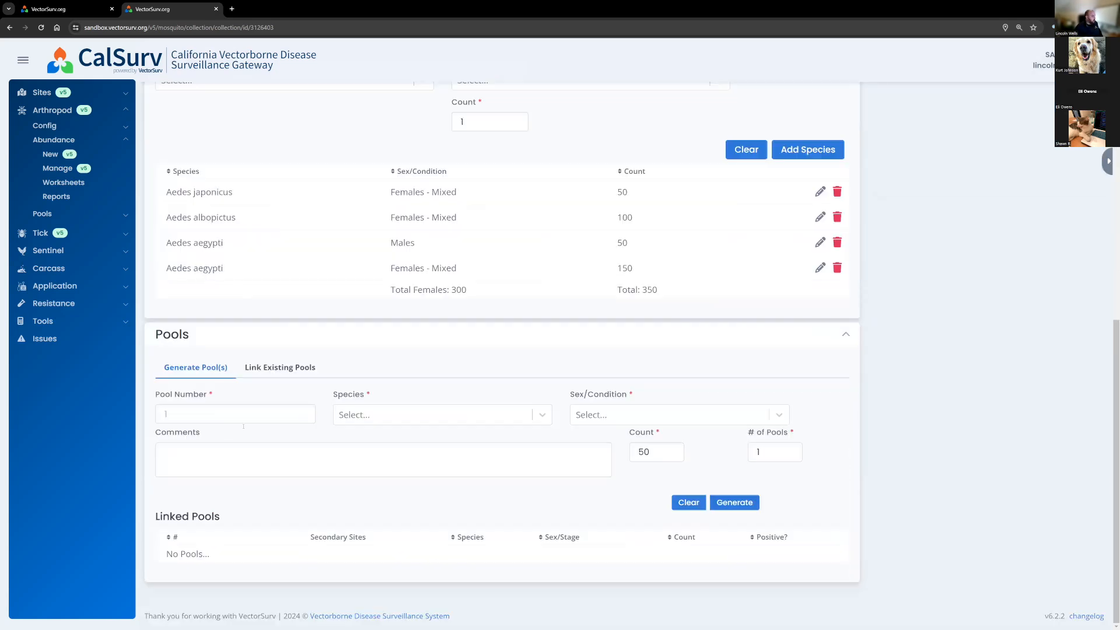
click(228, 417)
text(1)
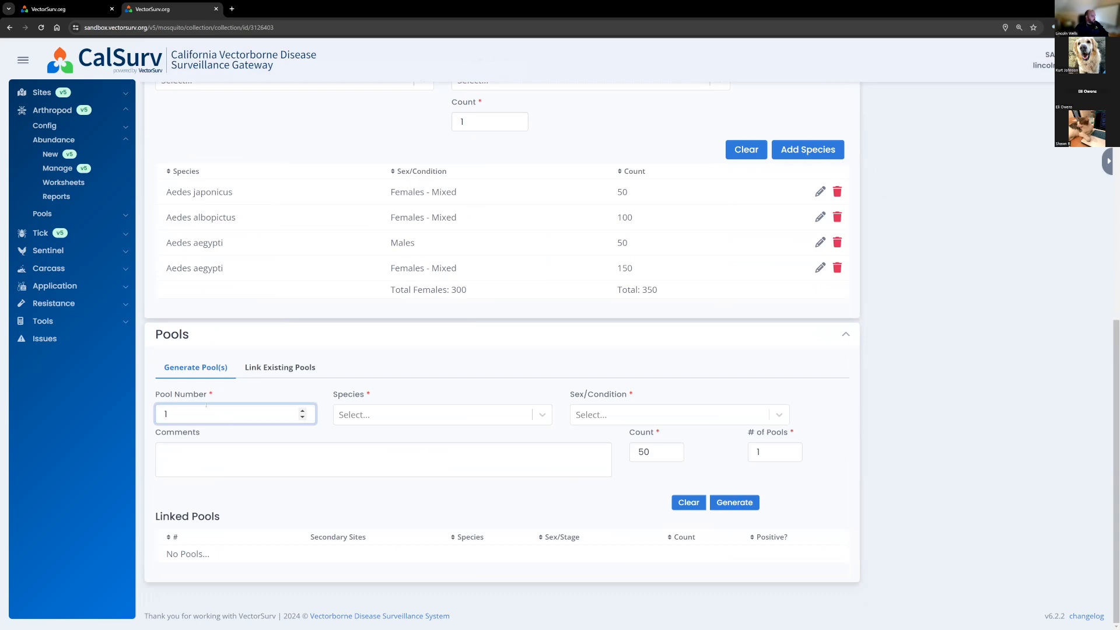
click(542, 415)
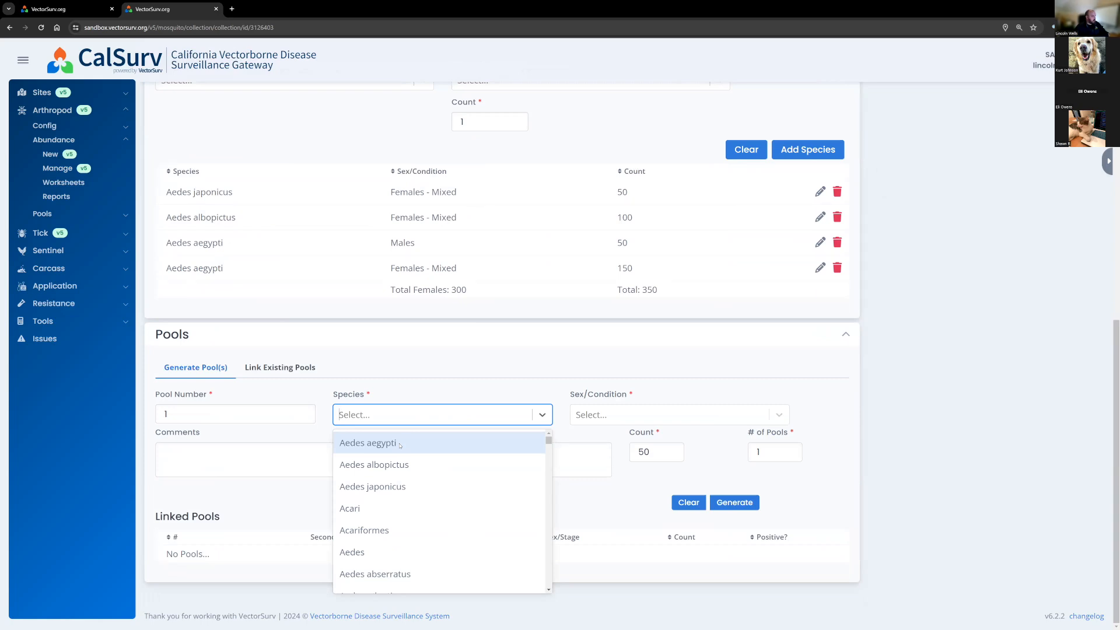
click(394, 465)
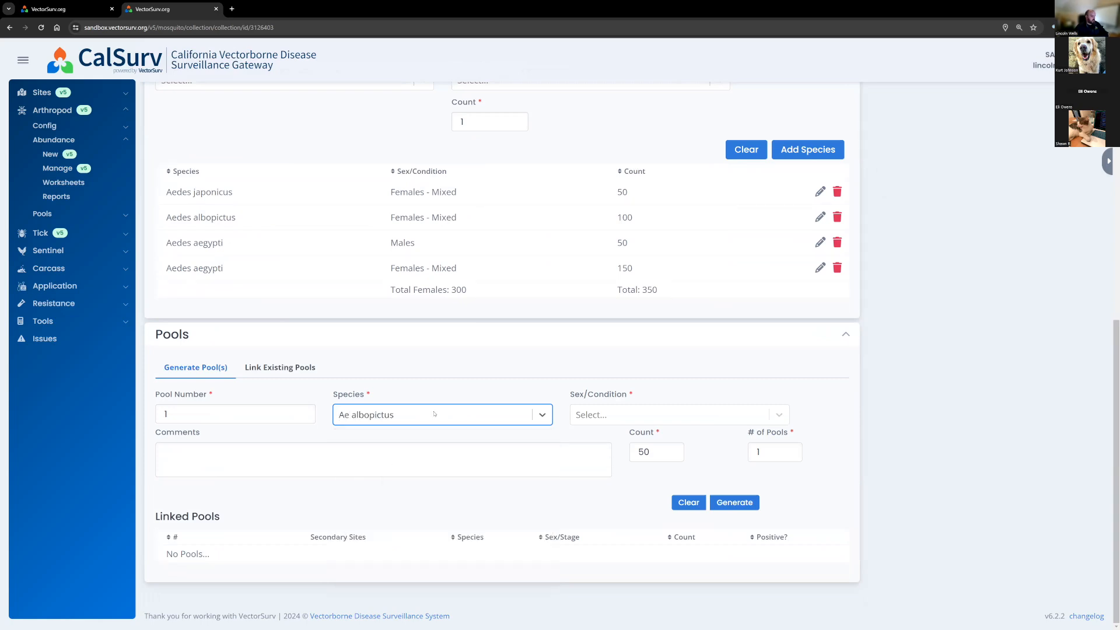
click(626, 419)
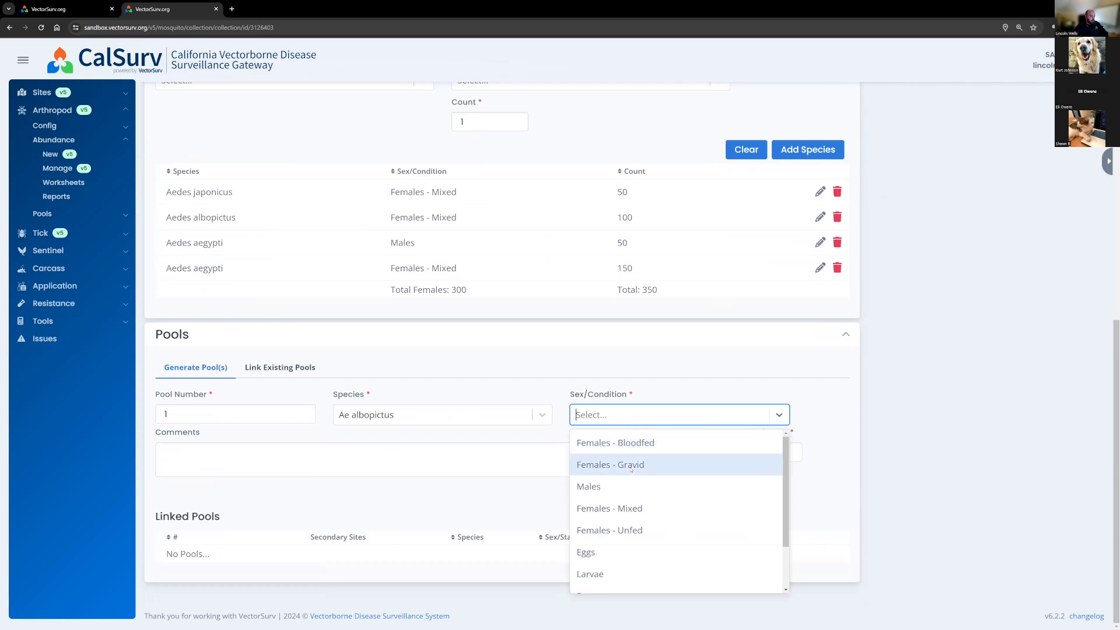
click(628, 508)
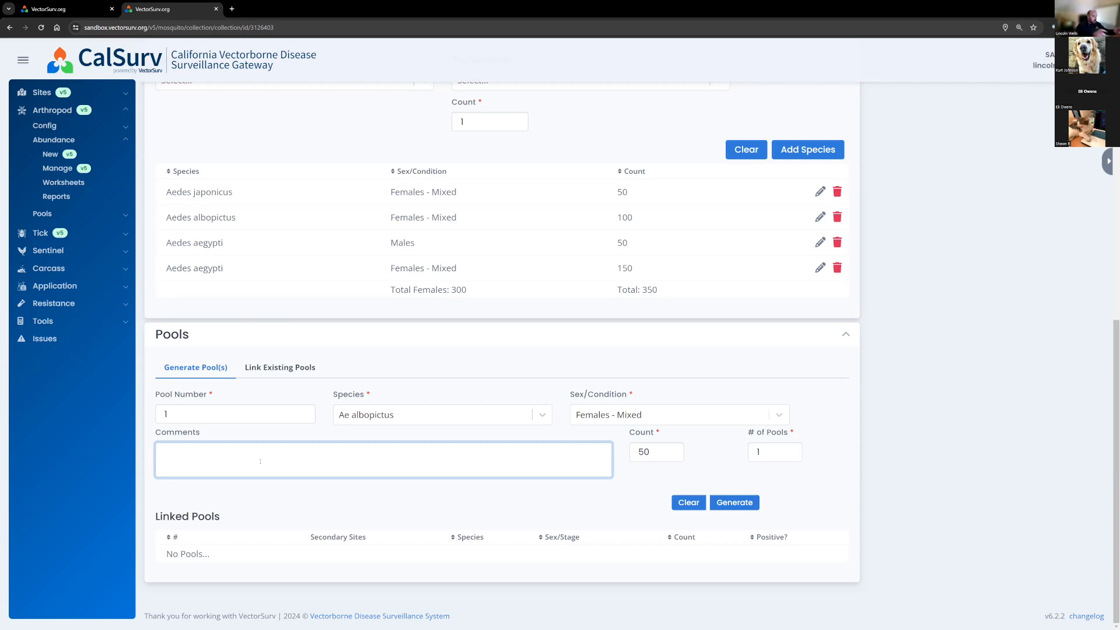
Step: Add the pool comment "Training Comment" and generate 2 pools of 50 Aedes albopictus each
text(Trai)
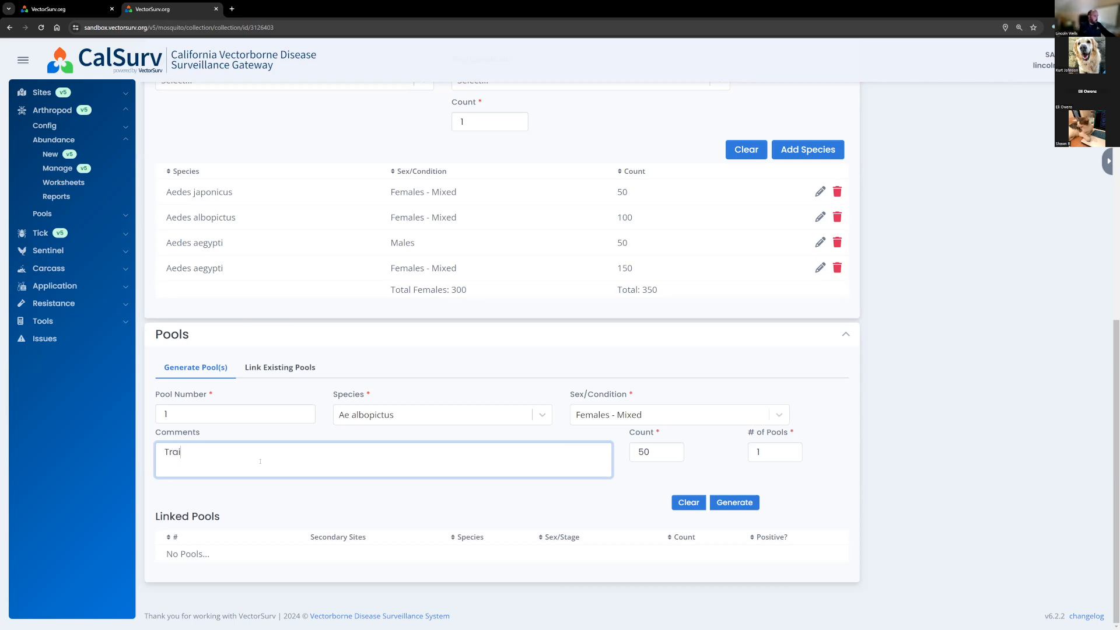
text(ning Comment)
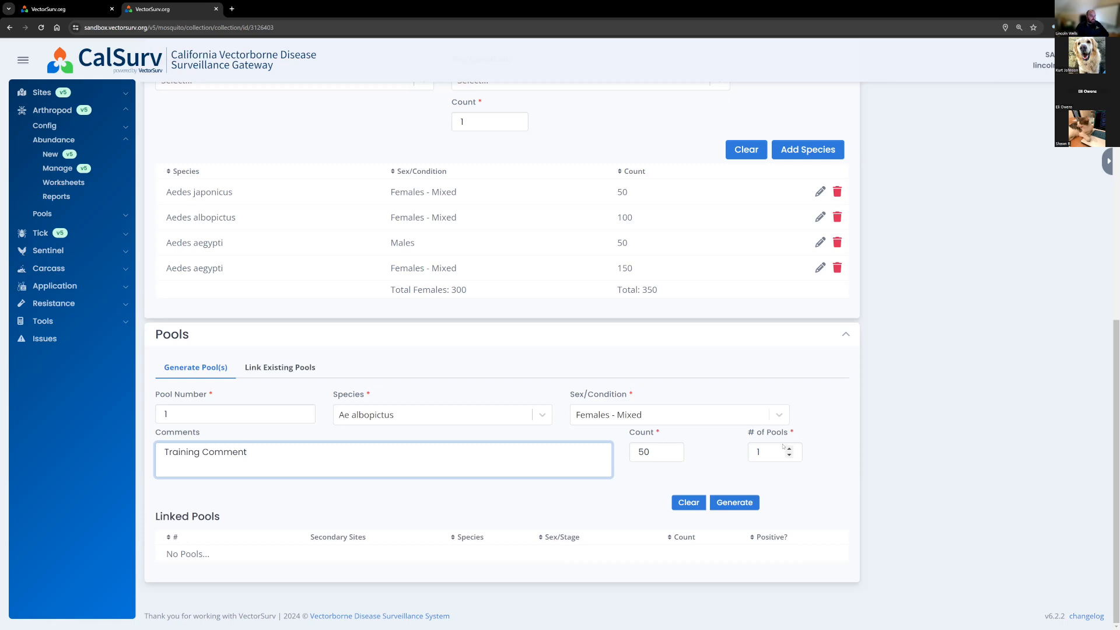
mouse_move(774, 434)
click(789, 450)
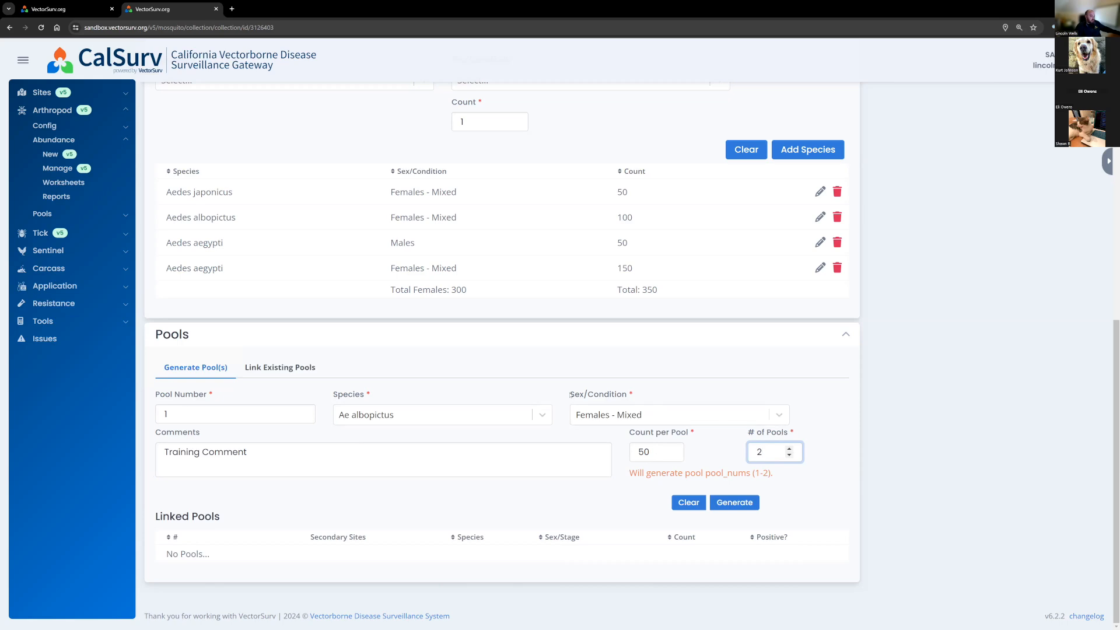
click(734, 504)
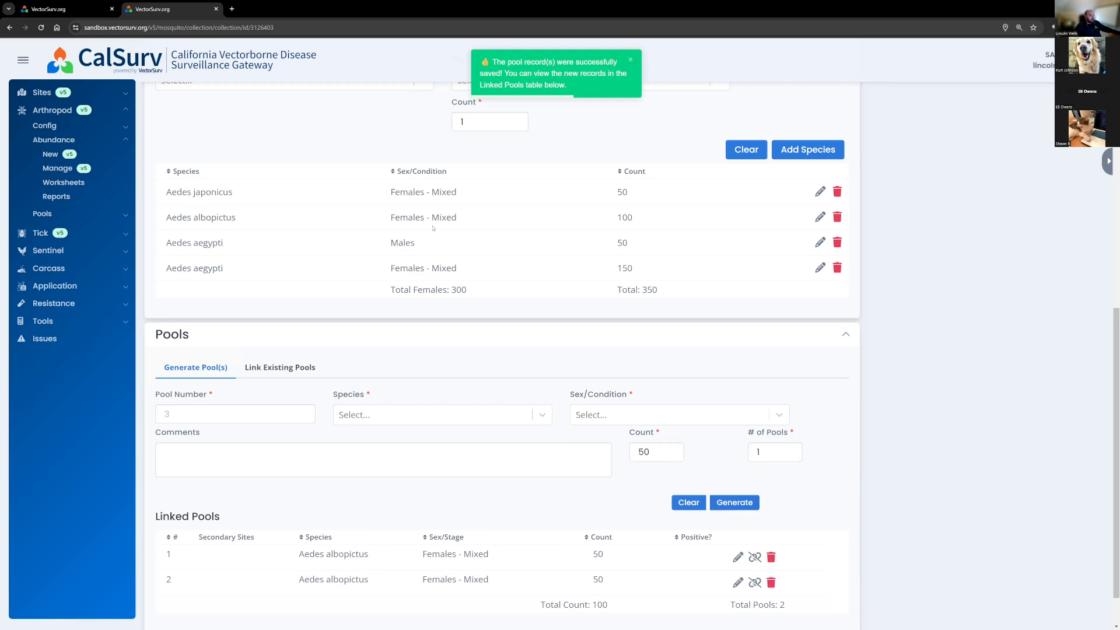
Step: Fill in the pool generation form with pool number 3, species Aedes aegypti and sex/condition Females - Mixed
scroll(423, 266, down, 1)
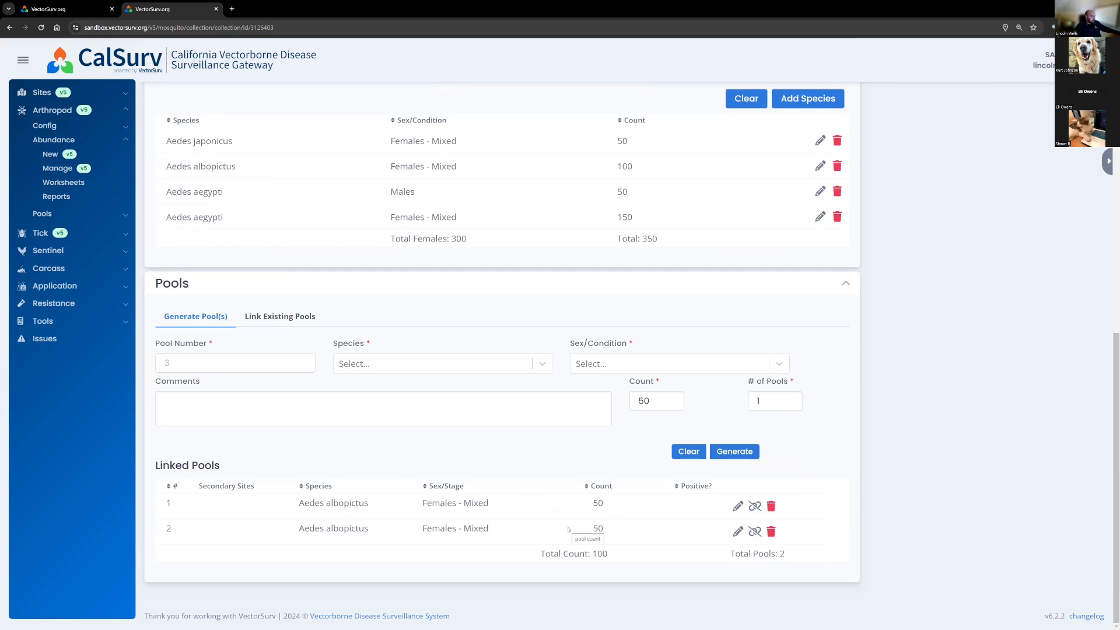
scroll(408, 443, up, 2)
scroll(291, 397, down, 2)
click(228, 363)
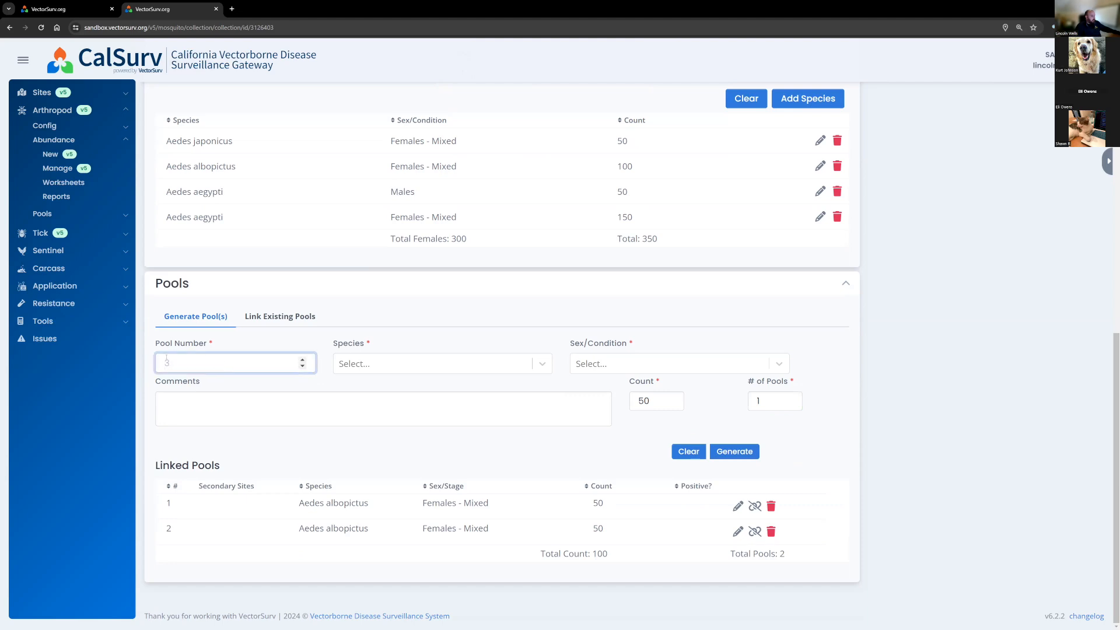
text(1)
key(BackSpace)
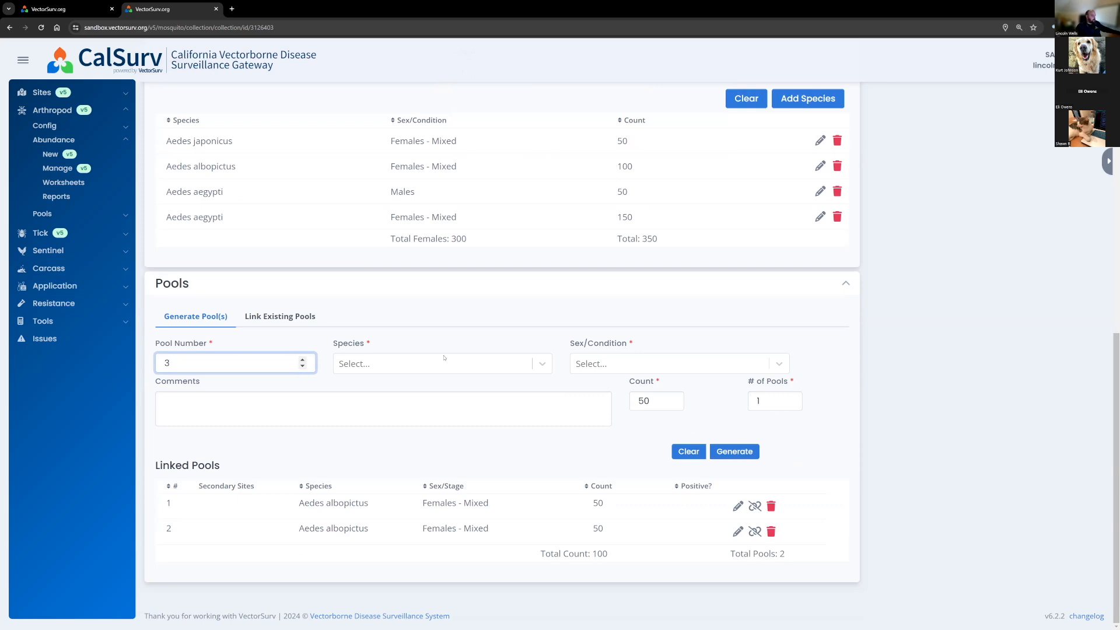
click(444, 372)
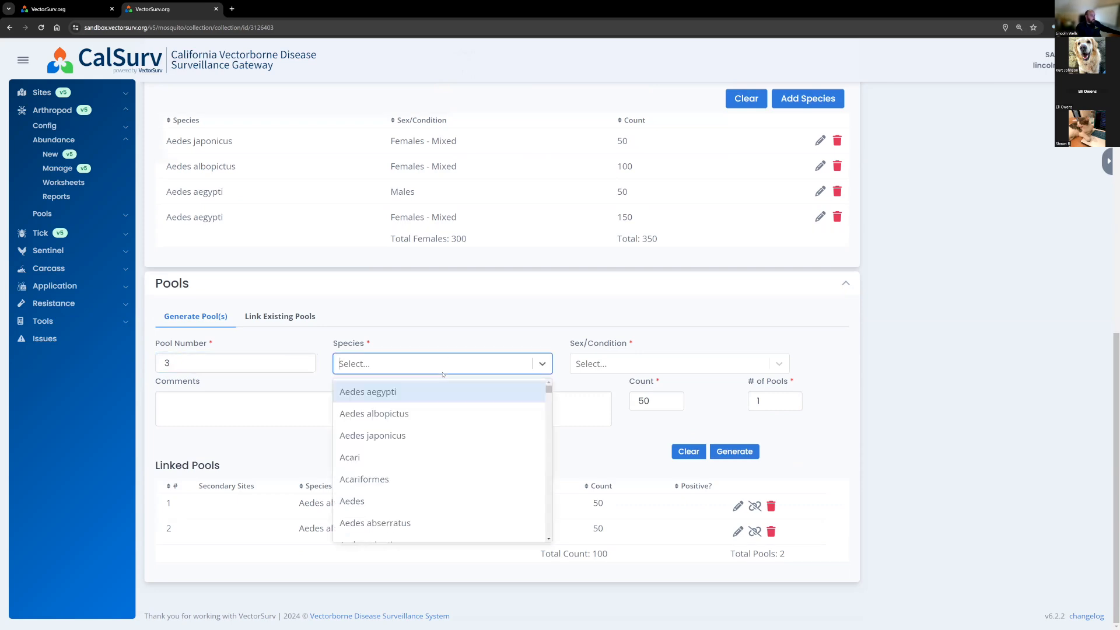
click(410, 393)
click(631, 367)
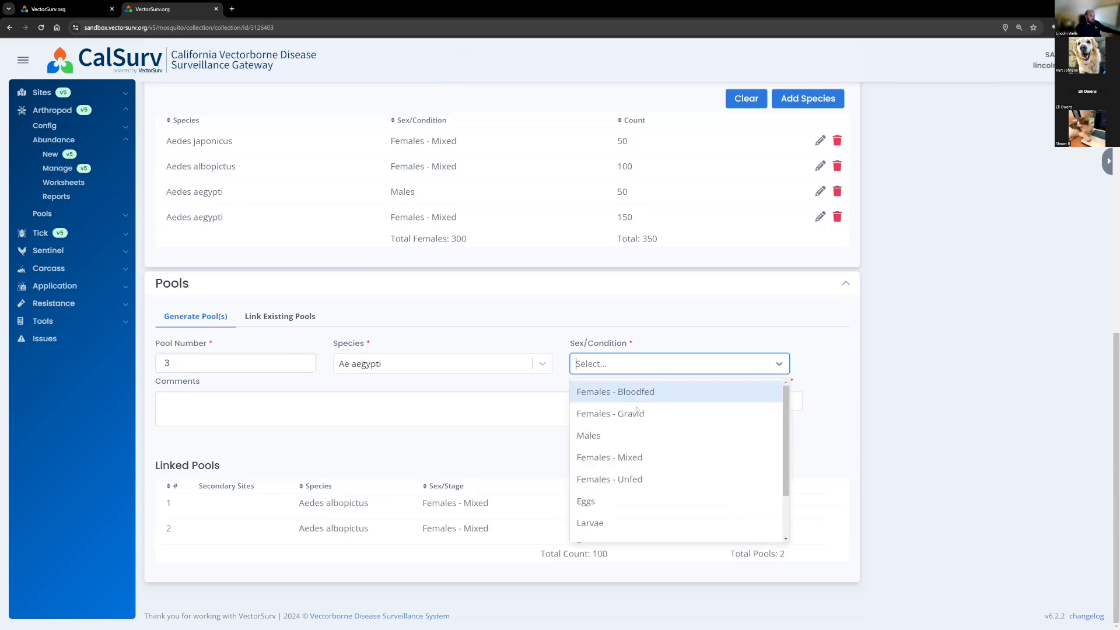
click(635, 455)
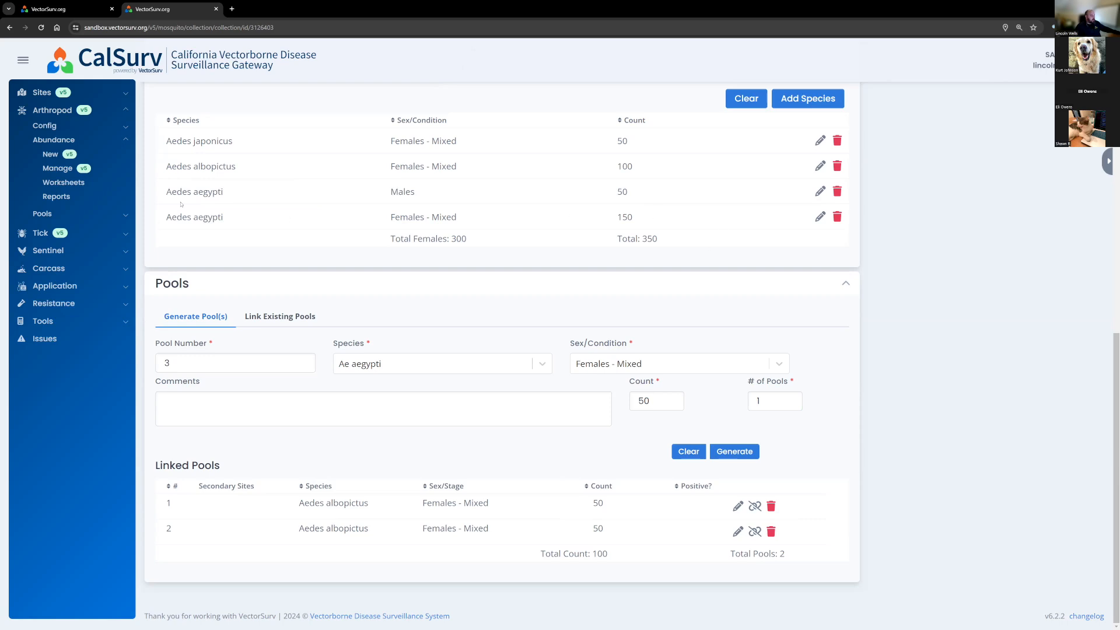
Step: Set the number of pools to 3 and generate the Aedes aegypti pools with 50 per pool
click(790, 398)
click(790, 397)
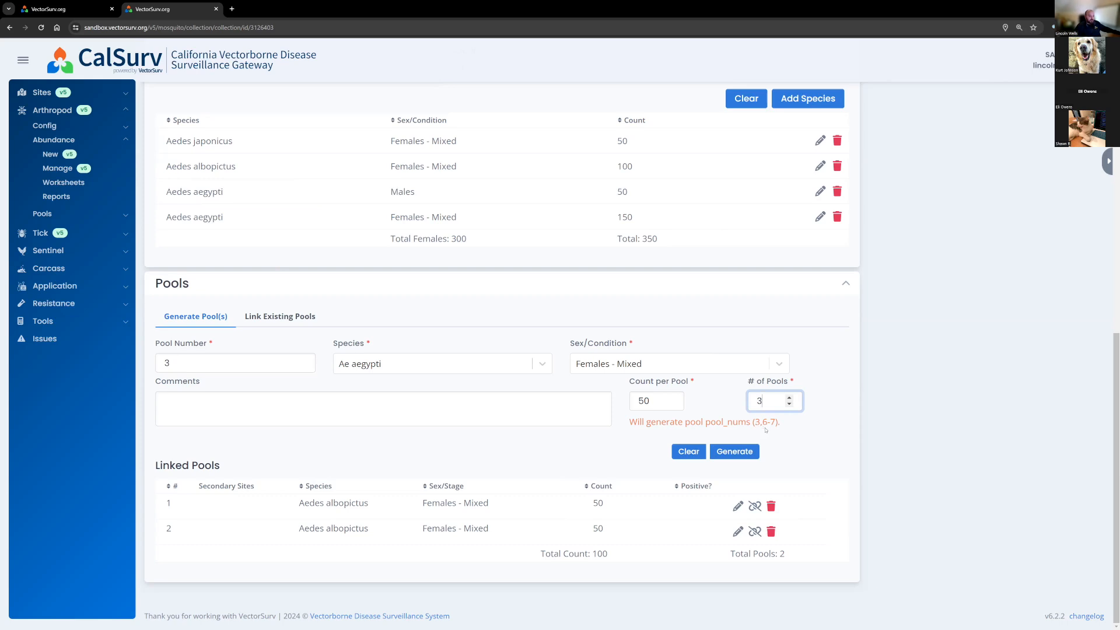
click(730, 451)
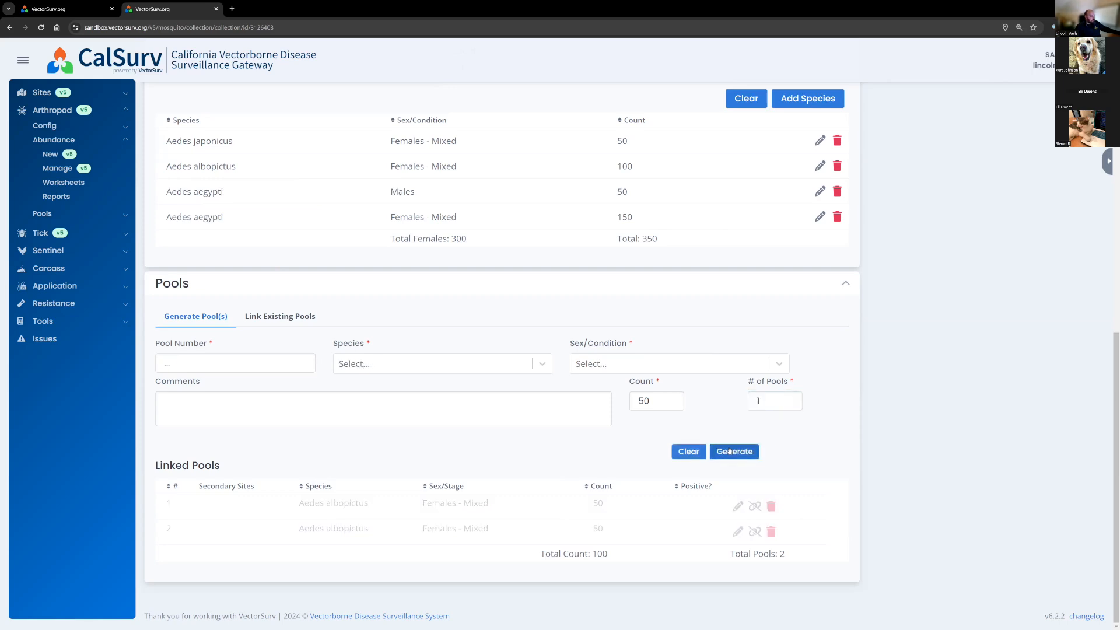
Step: Compare the Aedes albopictus entry in the species counts with its rows in the Linked Pools table
scroll(730, 451, down, 2)
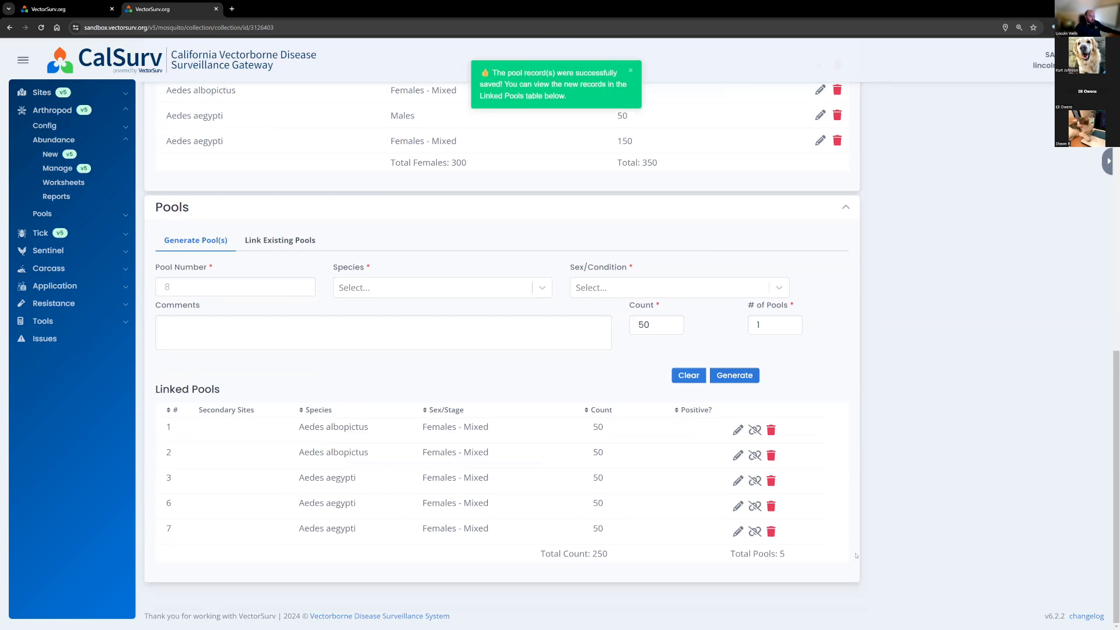
scroll(857, 558, up, 1)
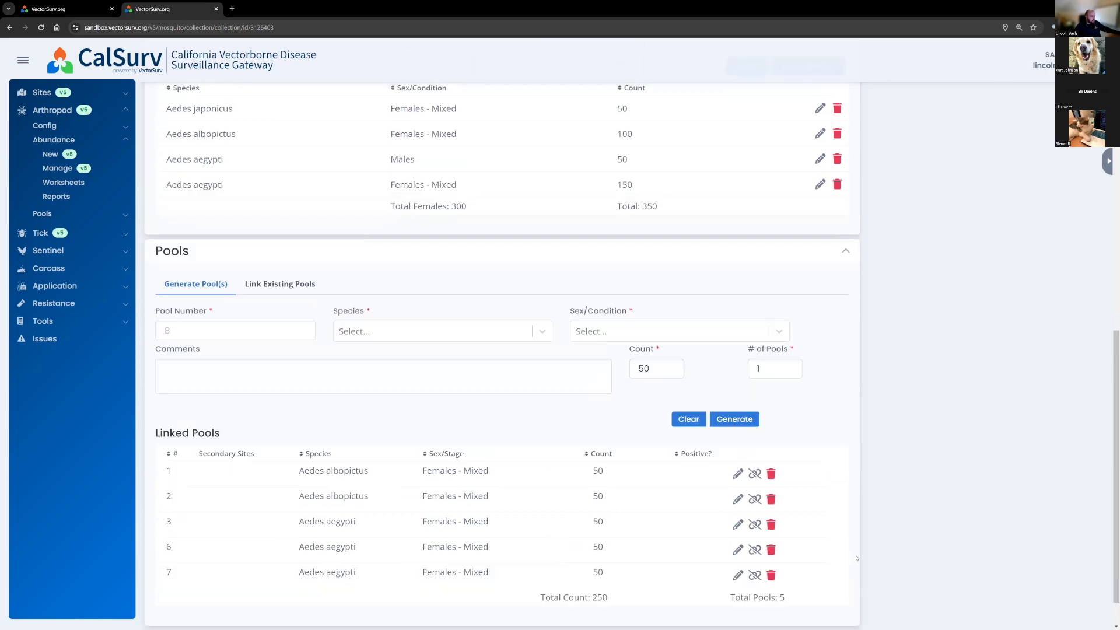
scroll(856, 558, down, 1)
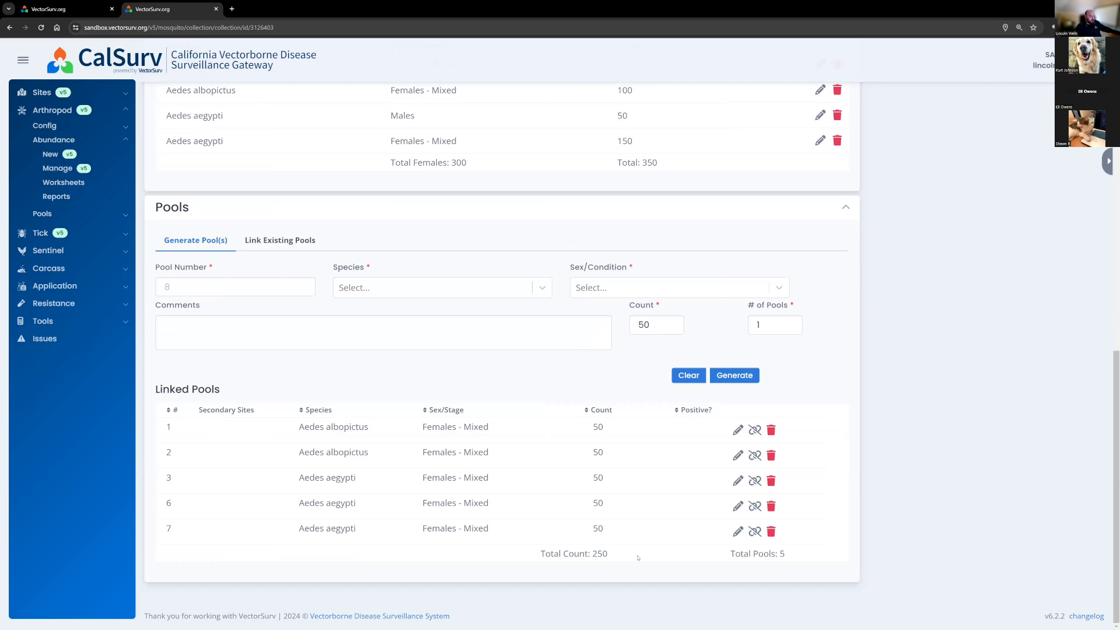
scroll(638, 558, up, 1)
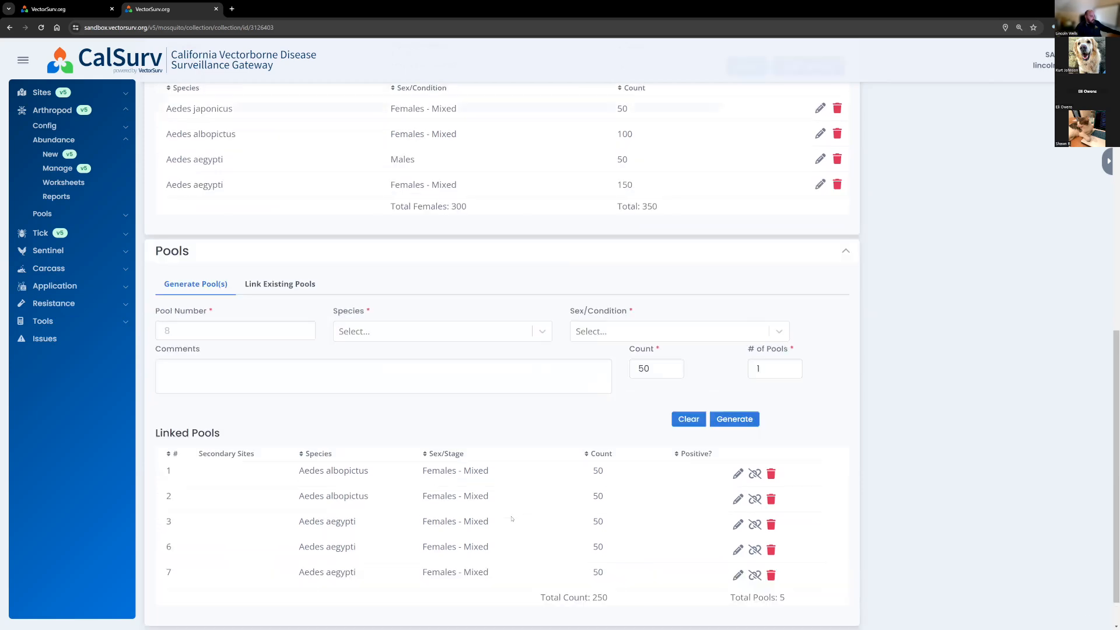
scroll(513, 519, up, 1)
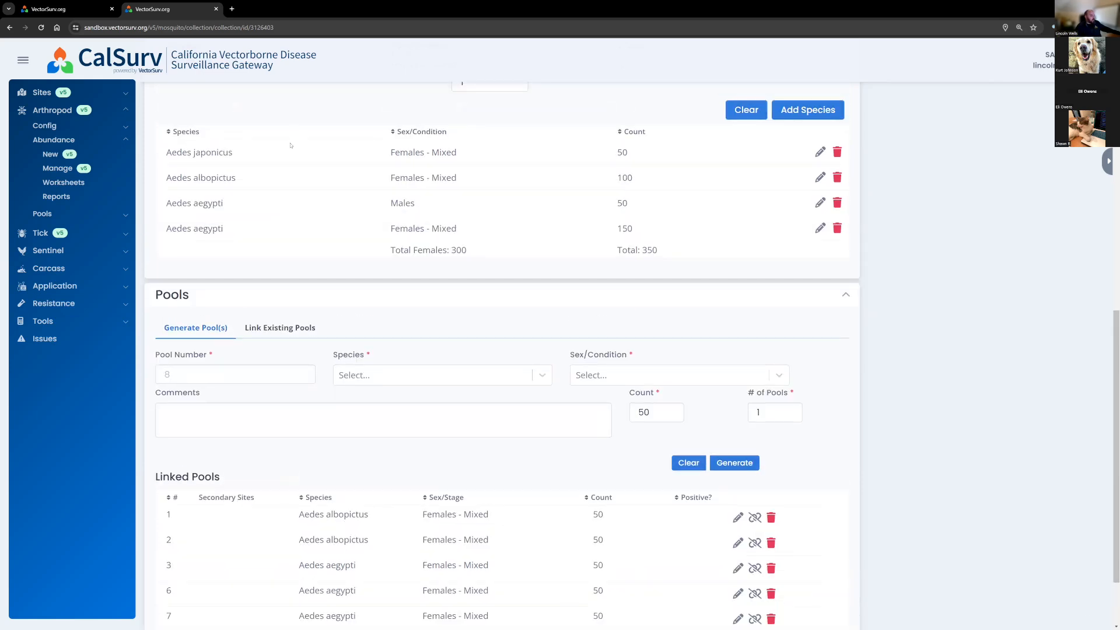
drag(167, 177, 664, 179)
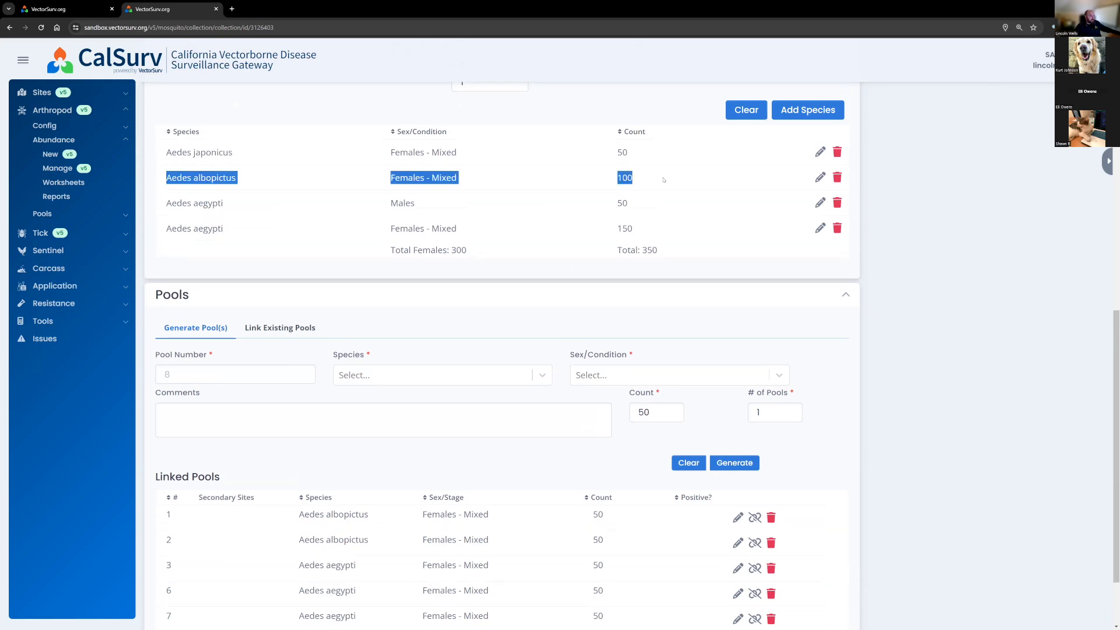
click(512, 519)
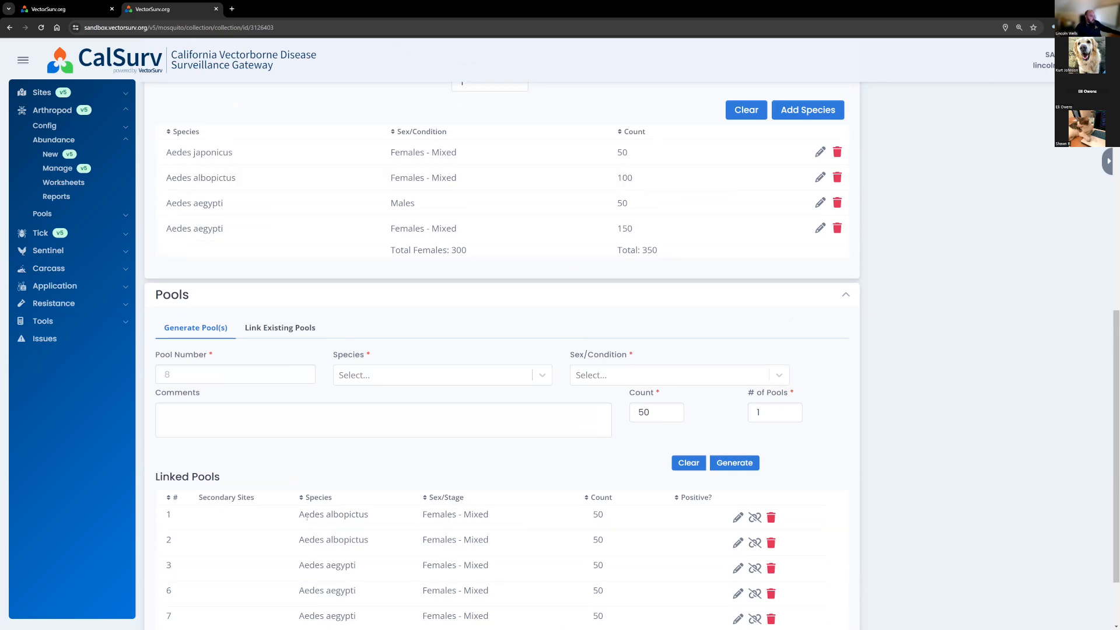
drag(167, 514, 622, 545)
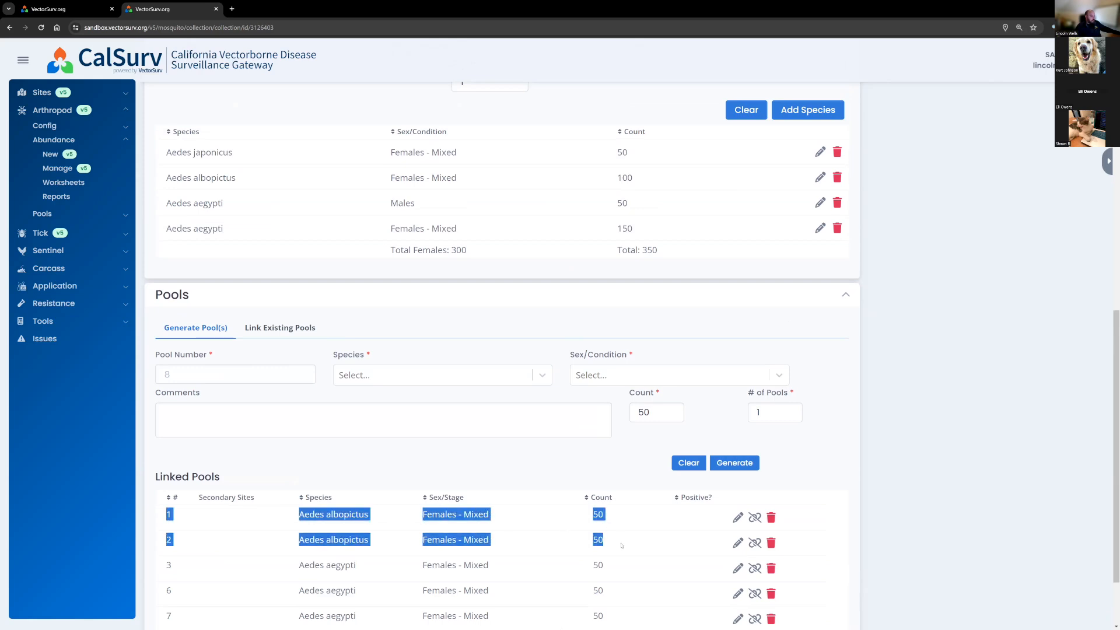
click(601, 463)
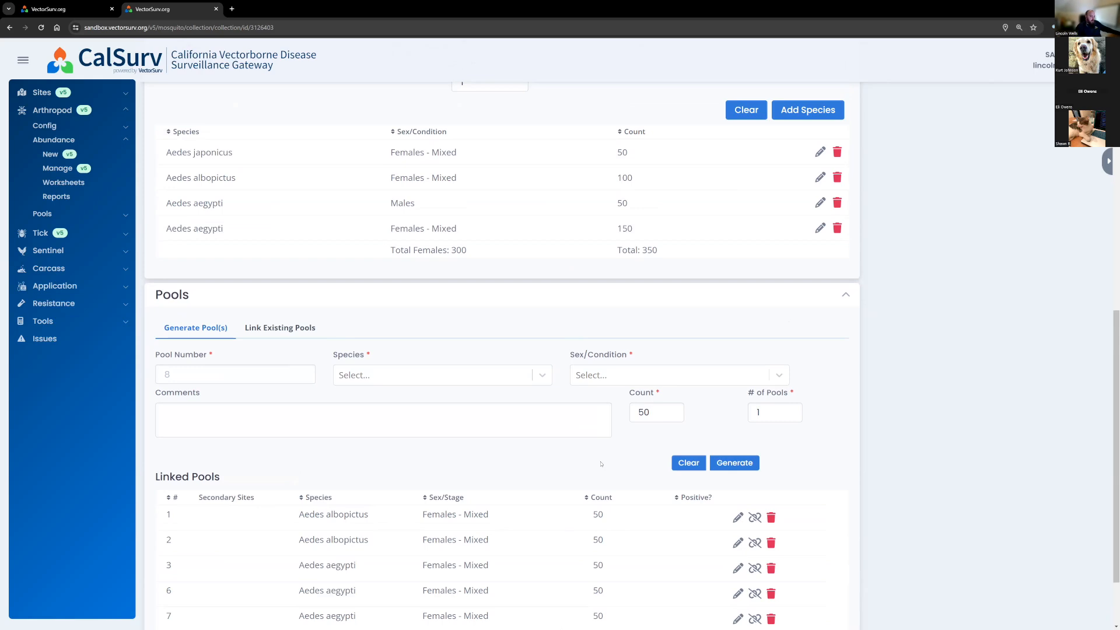
Step: Try to generate pool number 8 with 50 Aedes albopictus, sex/condition Females - Mixed, for the collection
click(276, 371)
text(8)
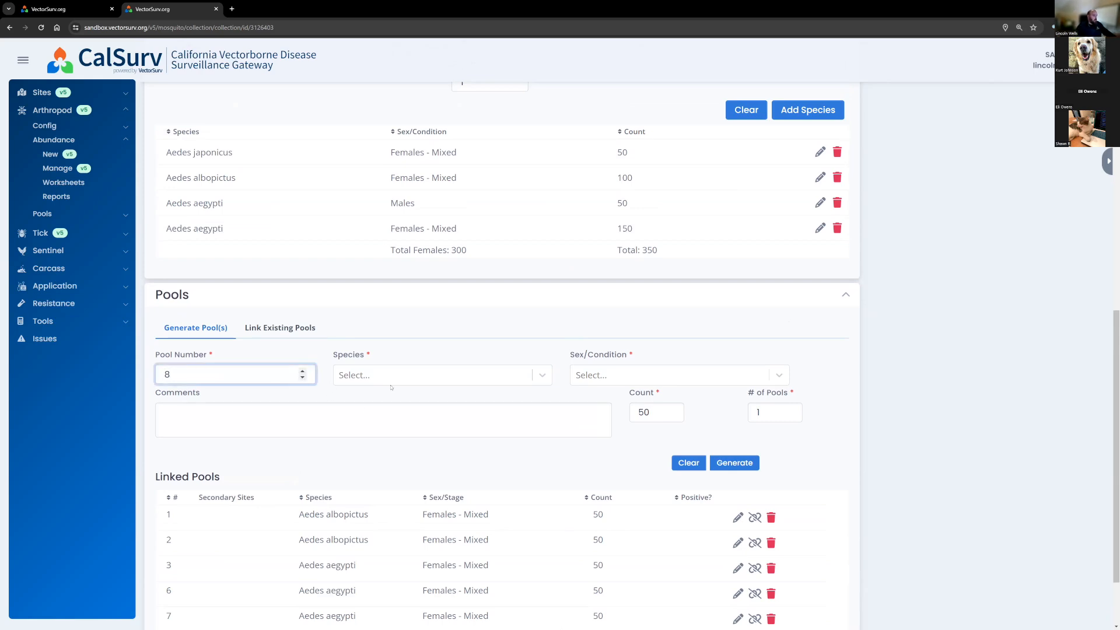
click(394, 378)
click(410, 424)
click(642, 375)
click(642, 468)
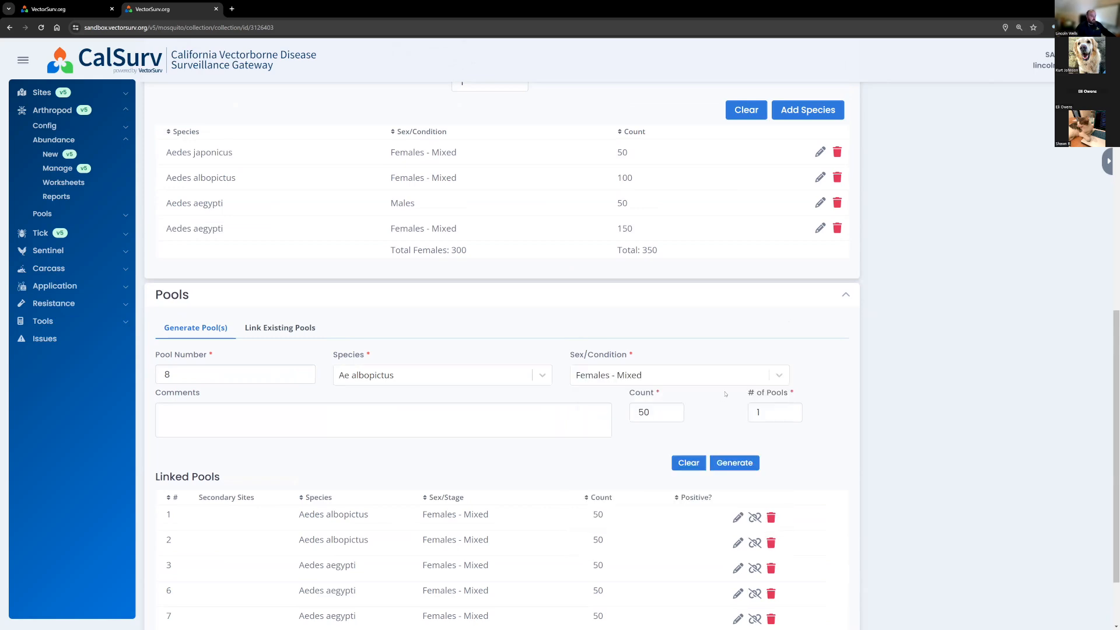
click(736, 464)
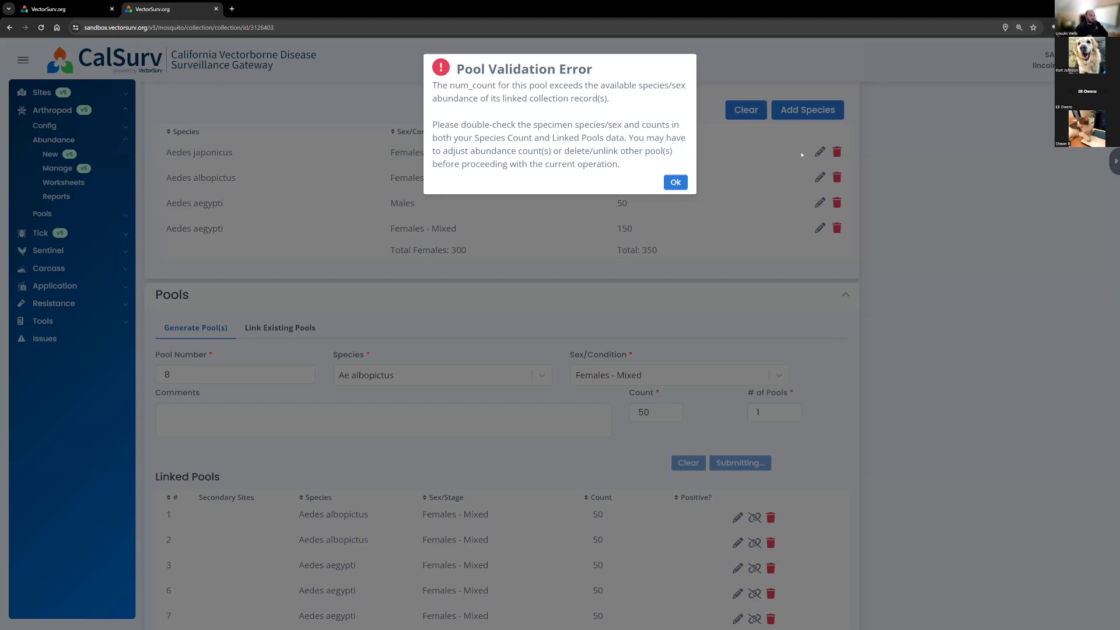
click(674, 183)
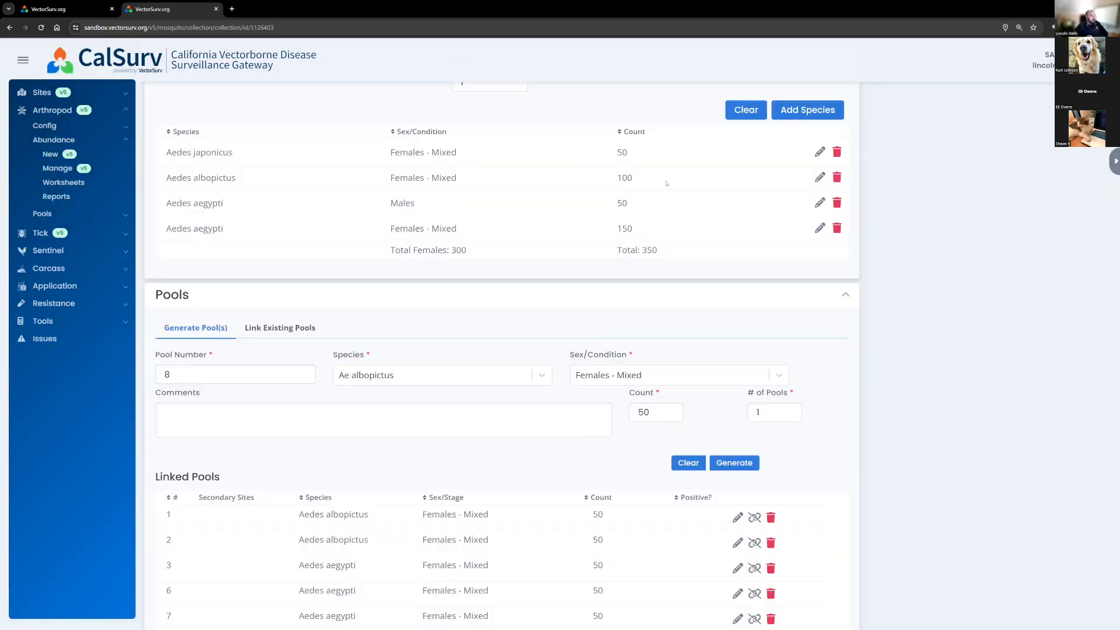
Step: Change the pool's sex/condition to Males and try to generate the Aedes albopictus pool again
click(609, 374)
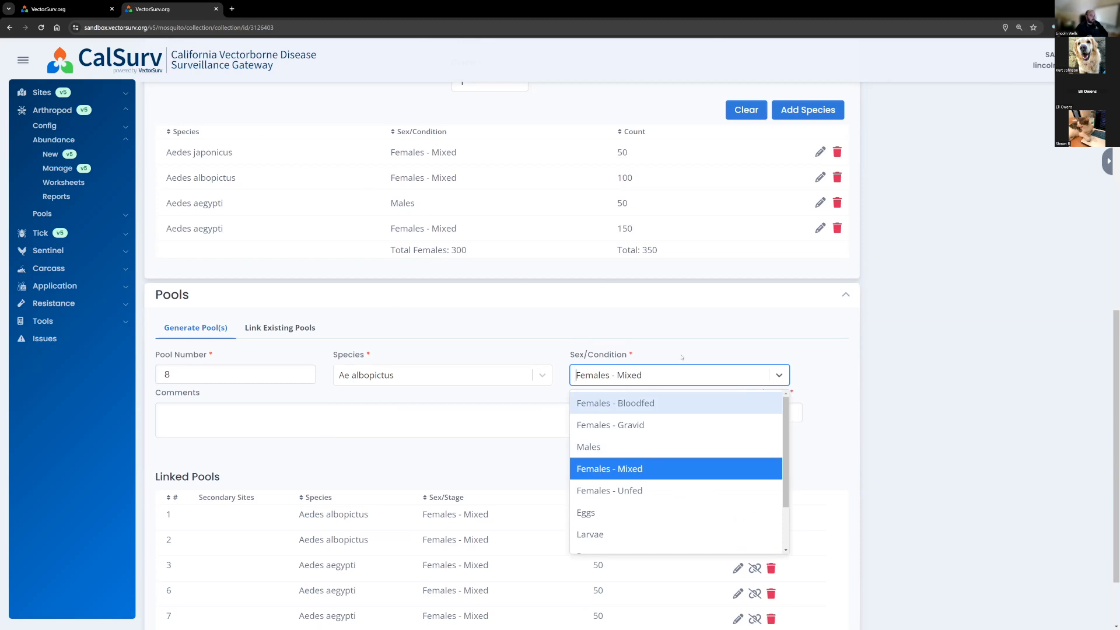
click(618, 449)
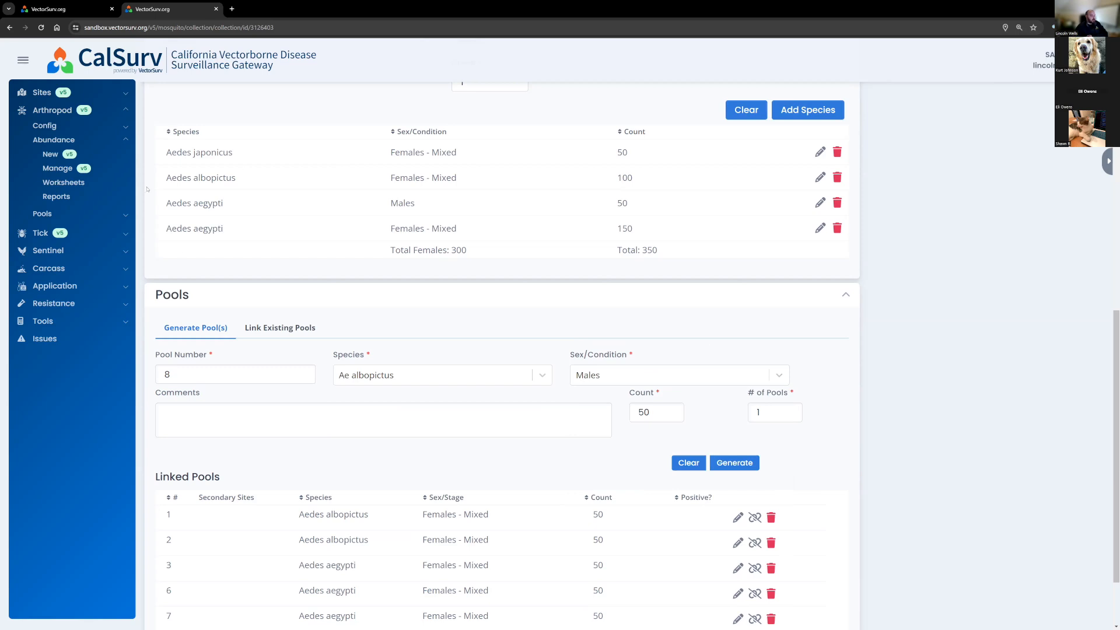
click(742, 470)
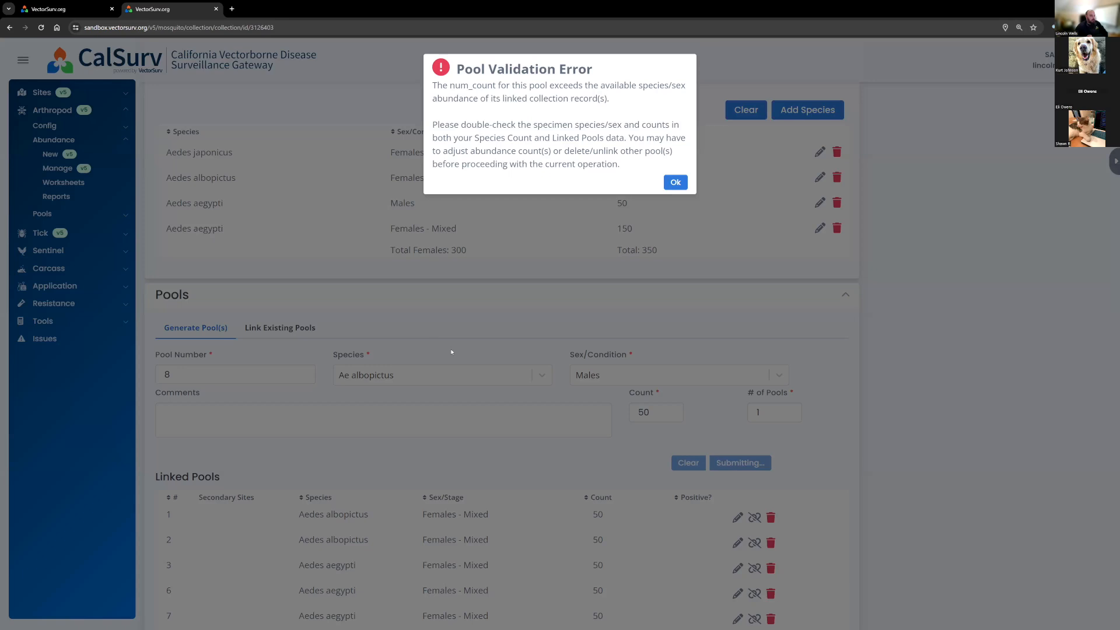
click(675, 183)
Step: Compare the collection's species counts with its linked pools and check the species choices offered for pool generation
scroll(758, 193, down, 2)
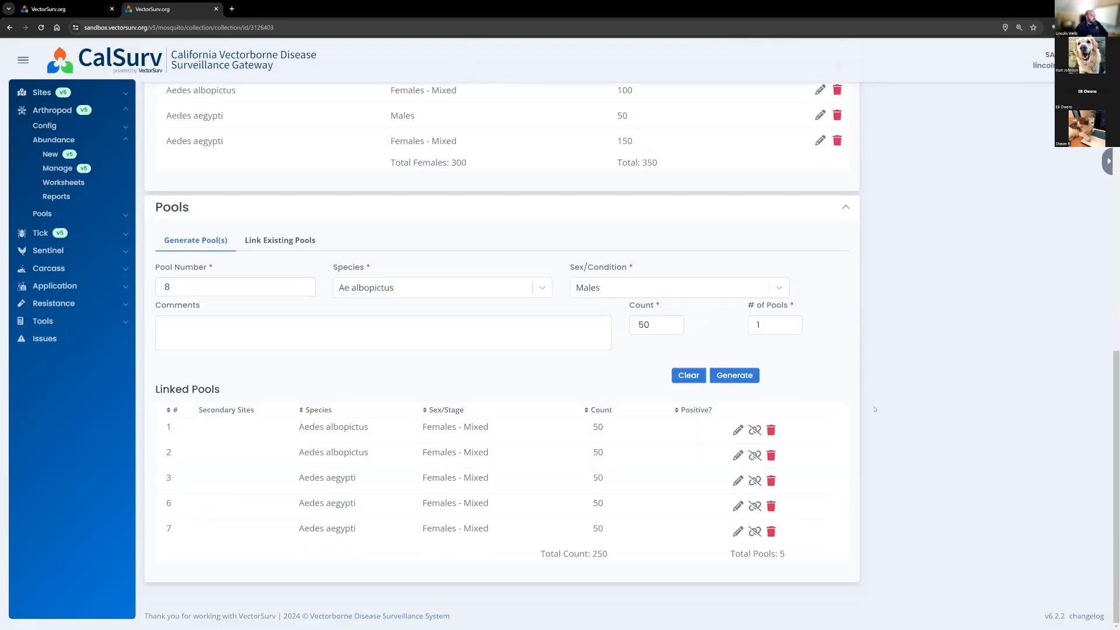
scroll(297, 333, up, 15)
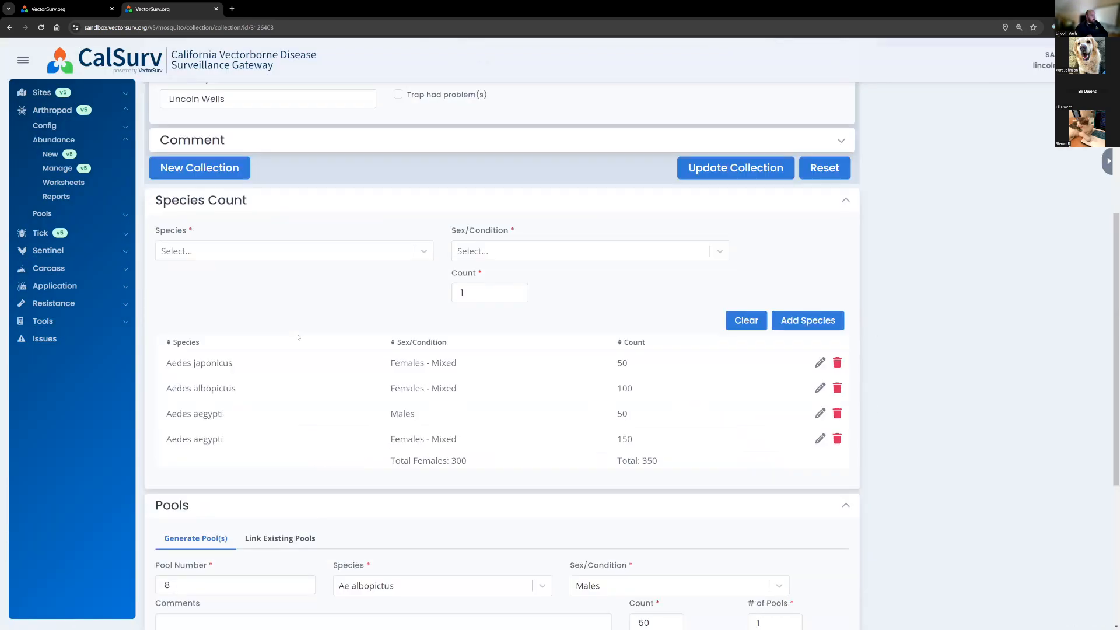
scroll(336, 468, down, 15)
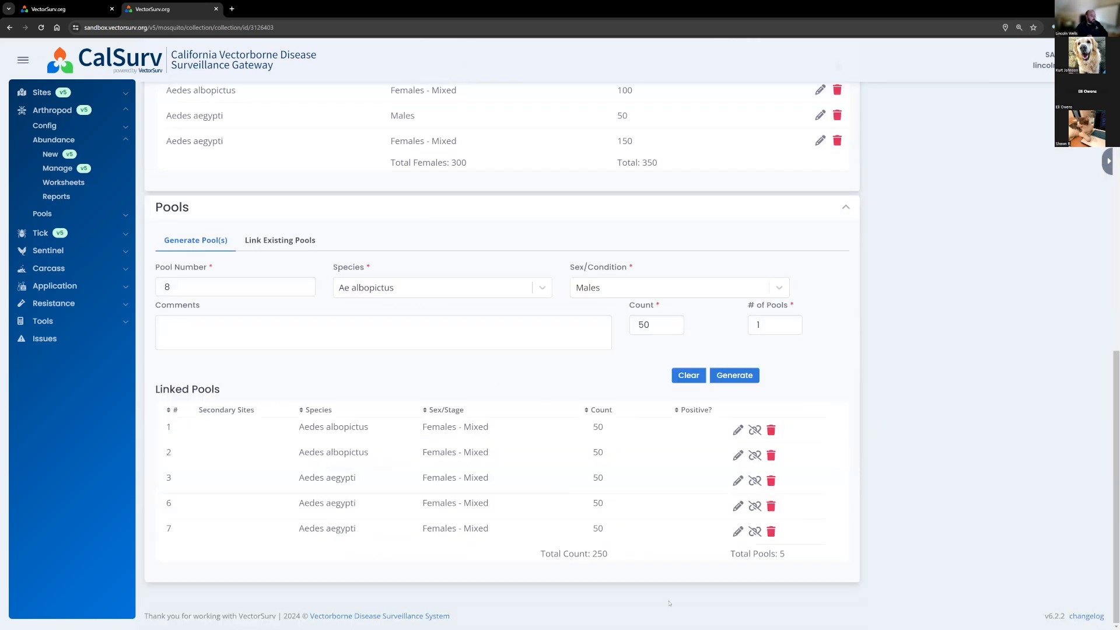
scroll(237, 110, up, 4)
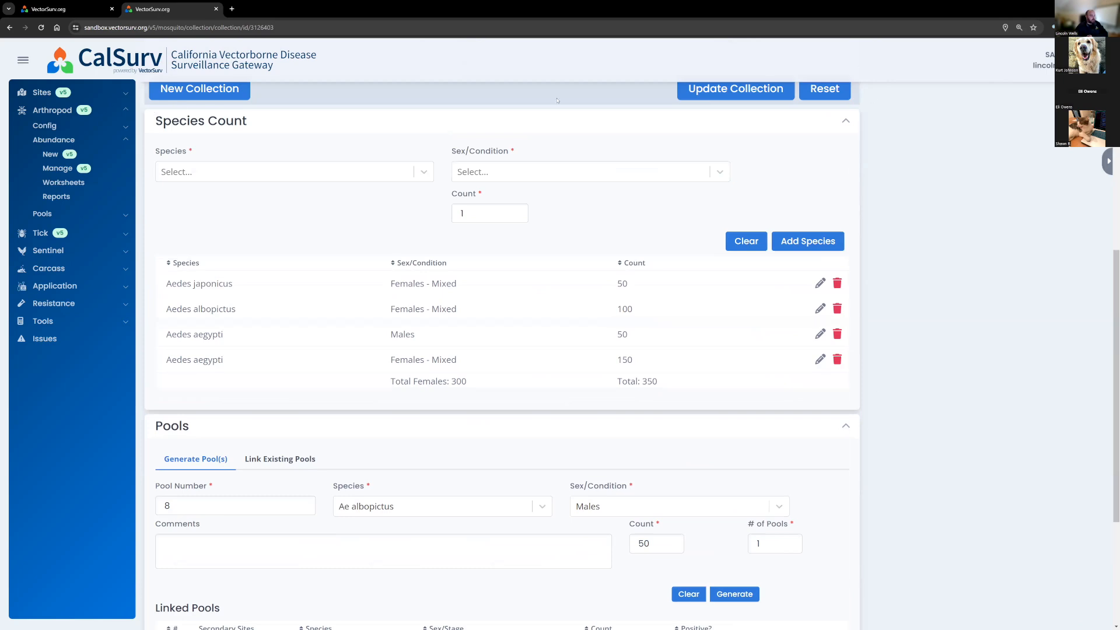
scroll(230, 256, down, 4)
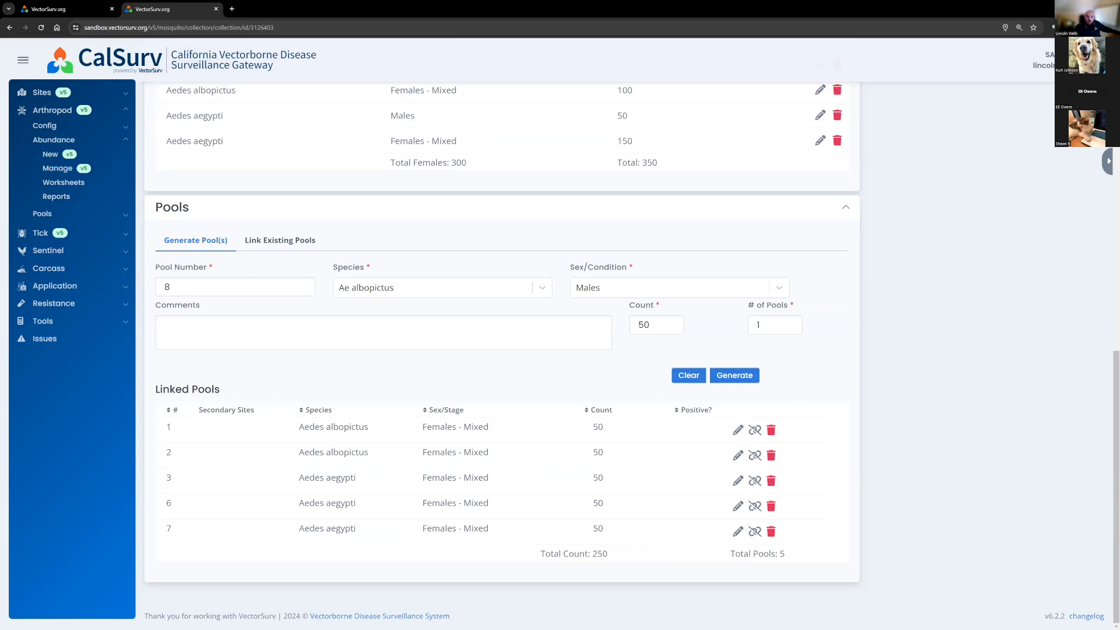
click(370, 288)
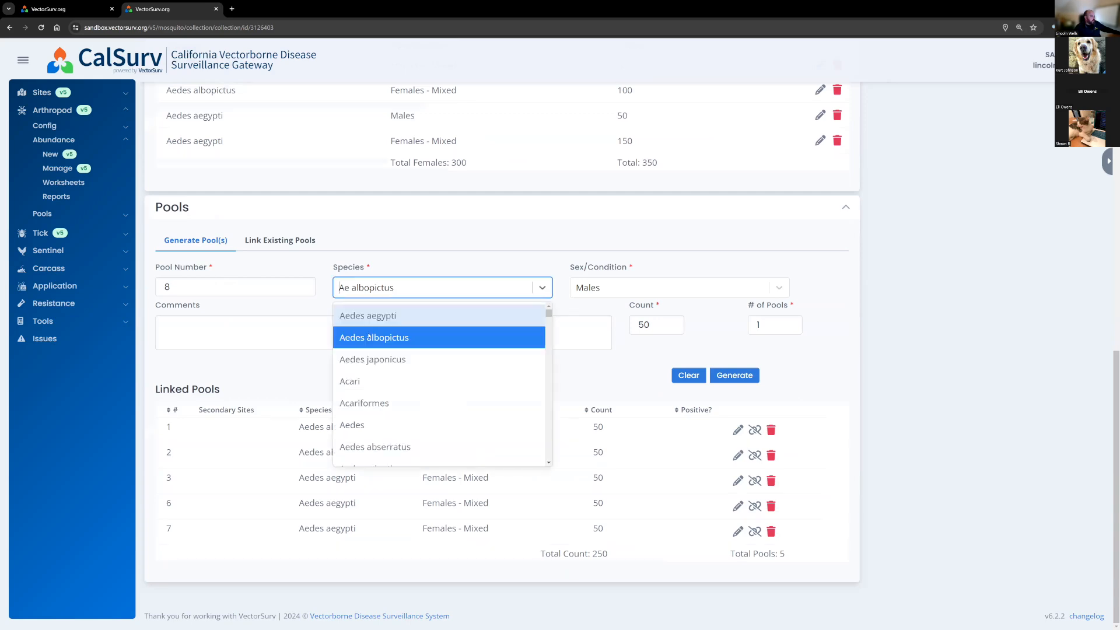
click(435, 244)
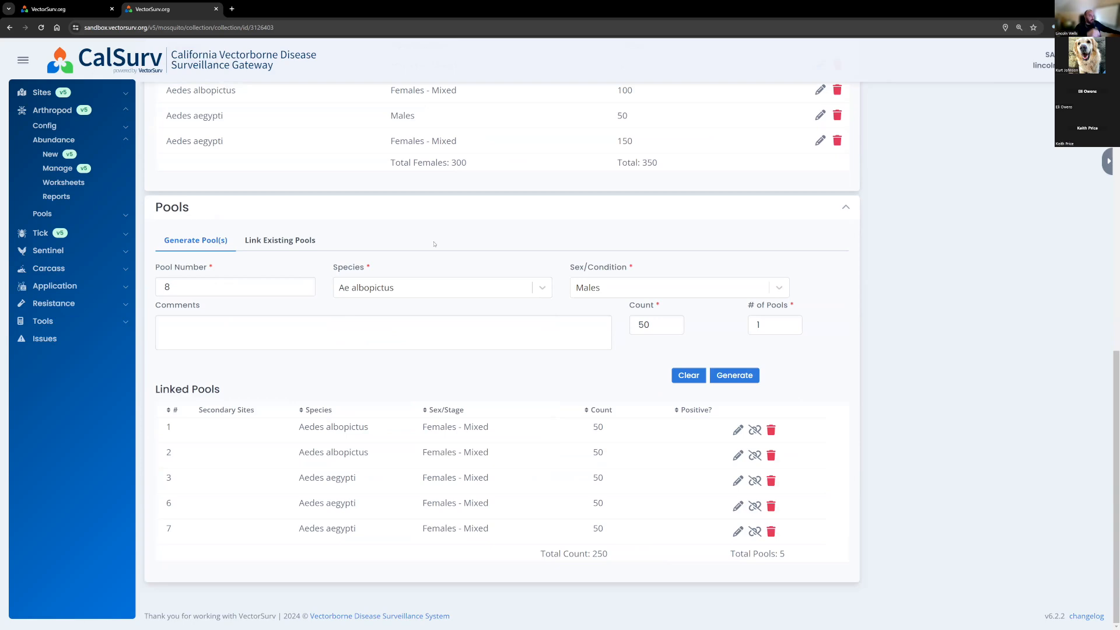
Step: Review the whole collection record, from date, site and trap details through species counts to linked pools
scroll(536, 347, up, 2)
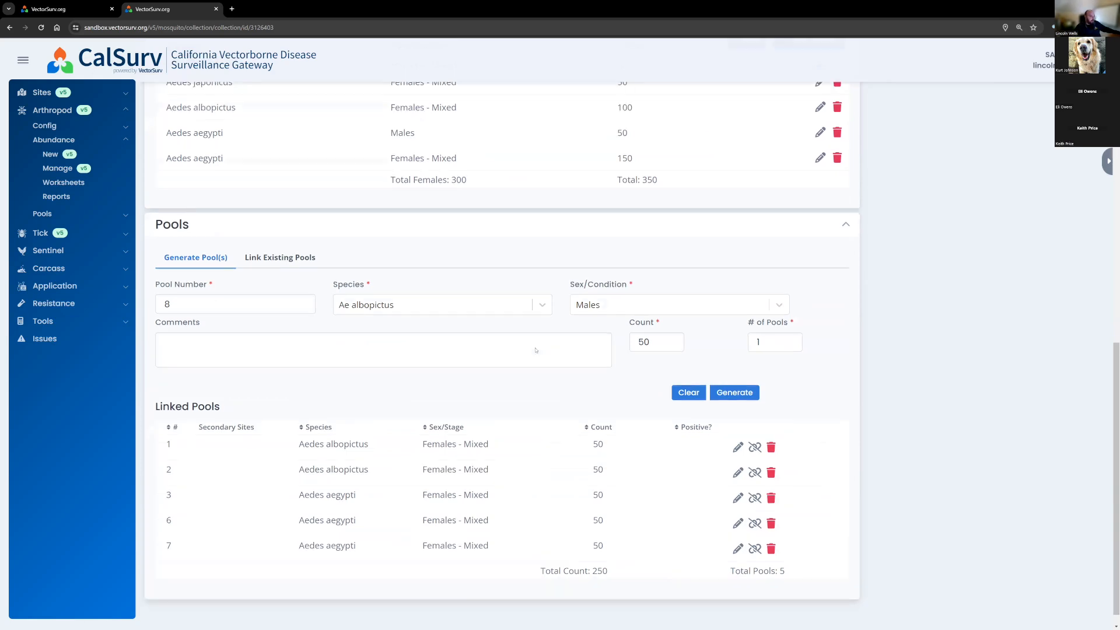
scroll(535, 349, up, 2)
scroll(536, 349, down, 2)
scroll(536, 350, up, 5)
scroll(535, 349, down, 8)
scroll(536, 352, up, 14)
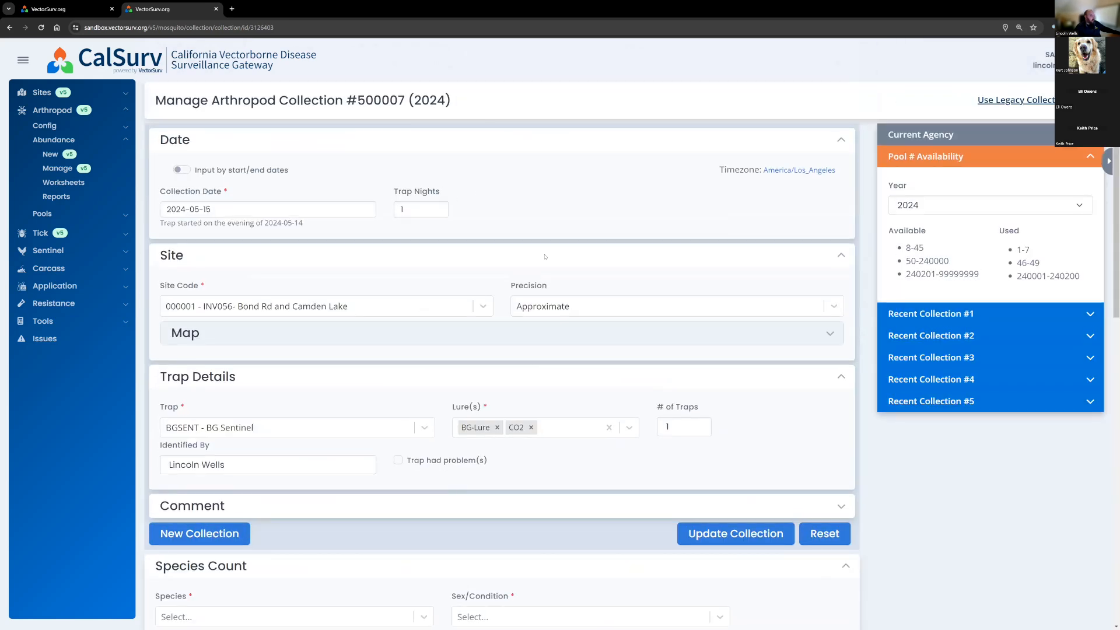
scroll(194, 303, down, 10)
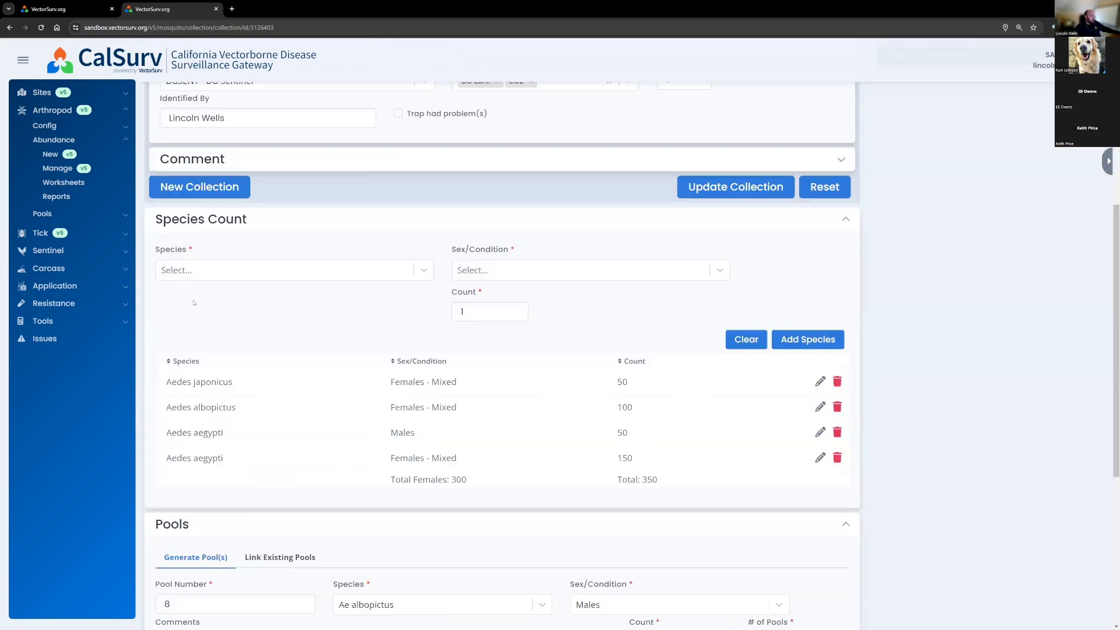
scroll(750, 175, up, 2)
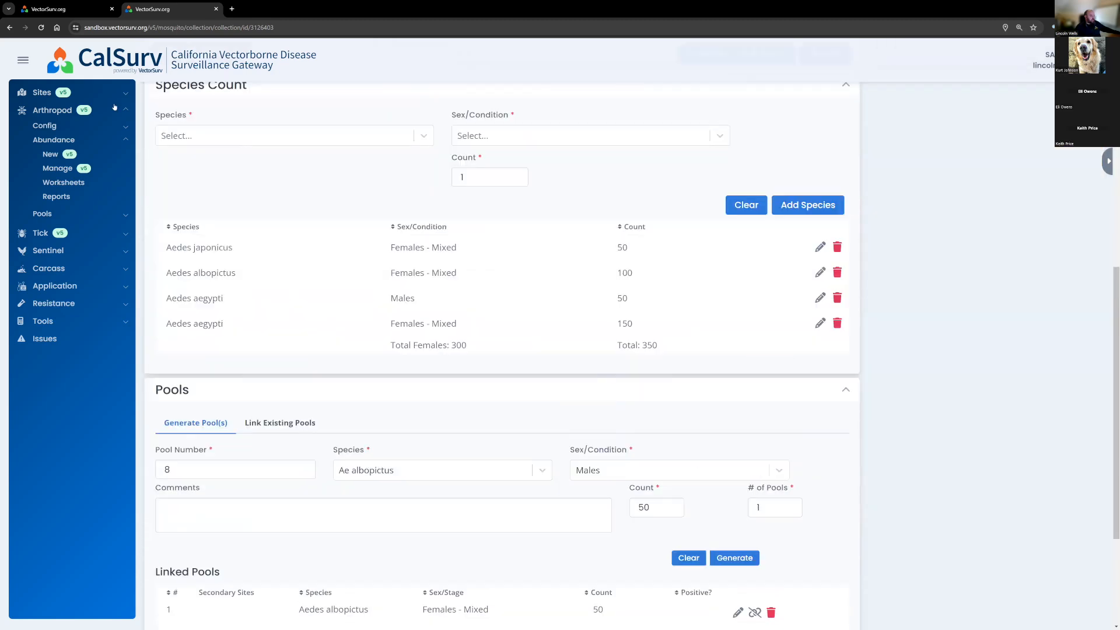
scroll(208, 311, down, 3)
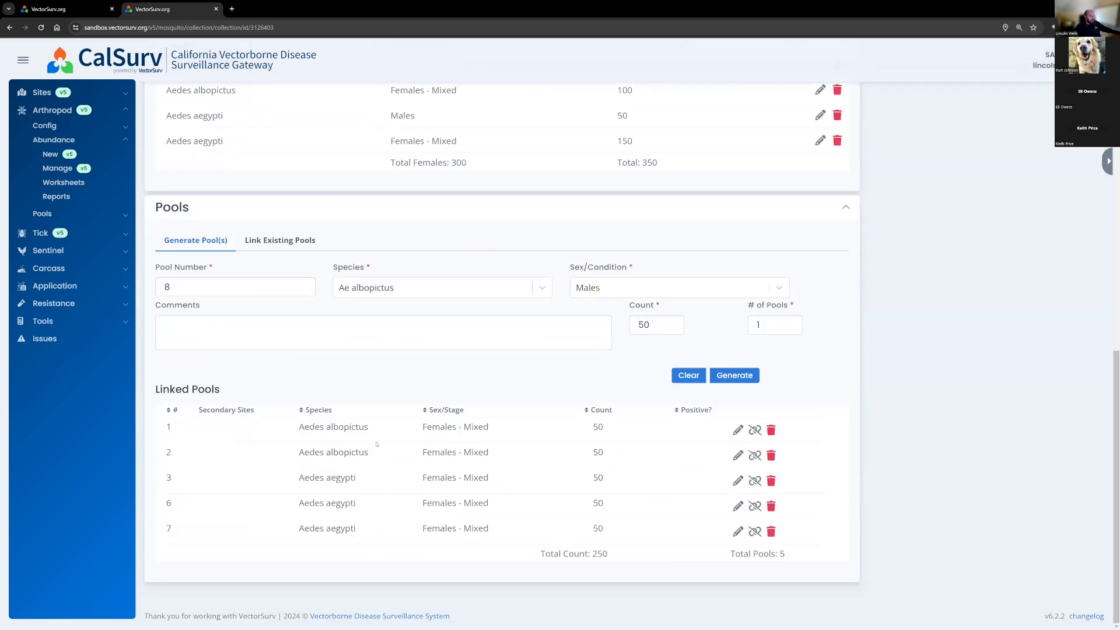
scroll(376, 444, up, 12)
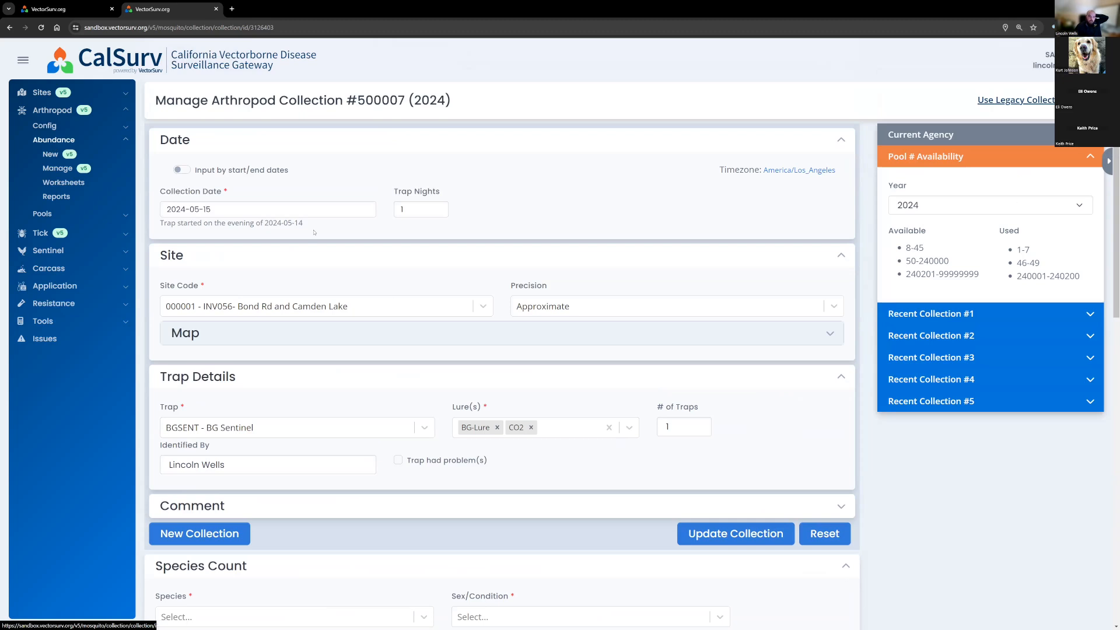
scroll(384, 366, down, 3)
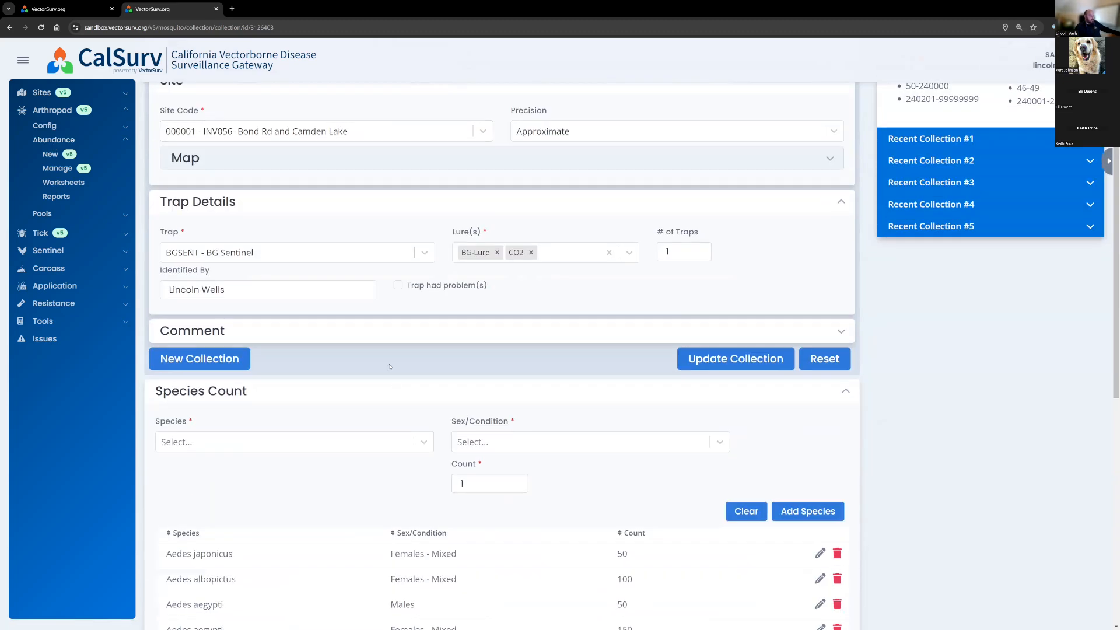
scroll(356, 364, up, 3)
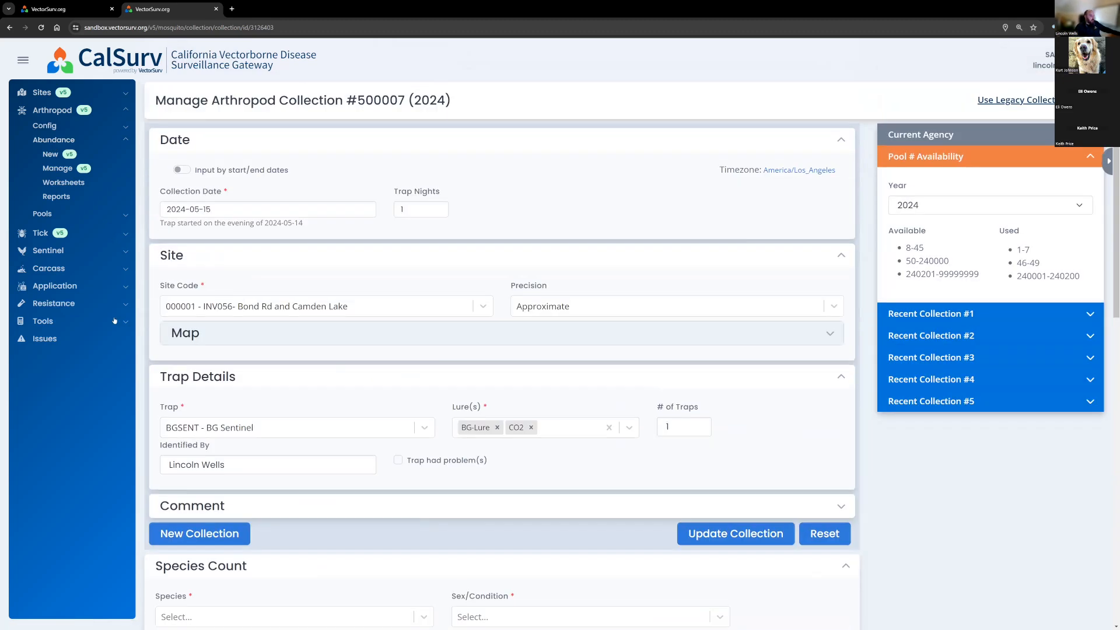
scroll(266, 347, down, 5)
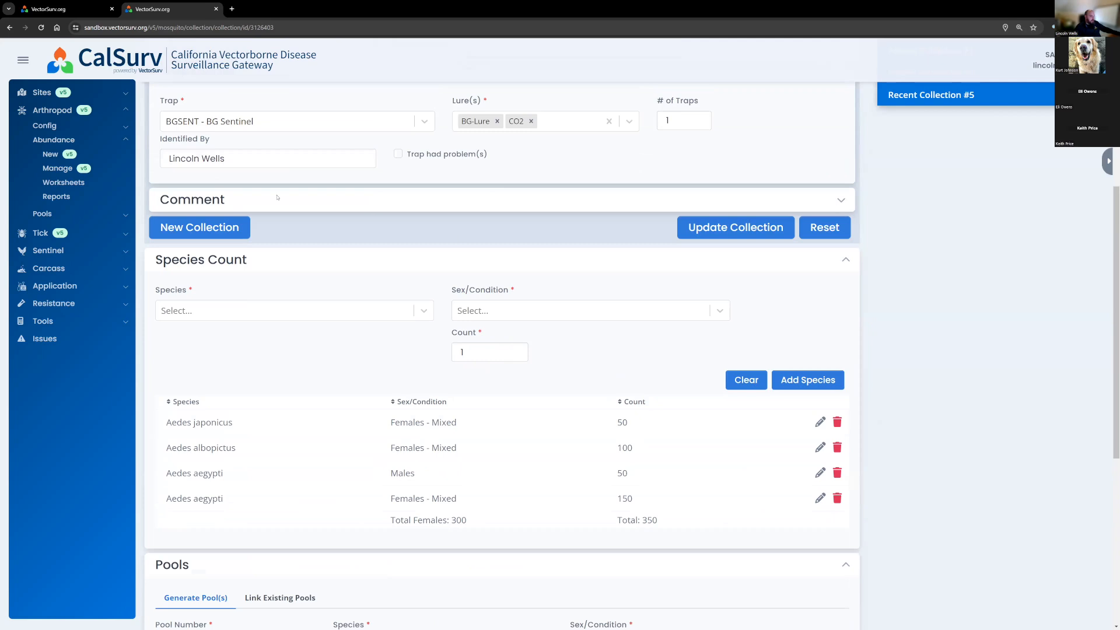
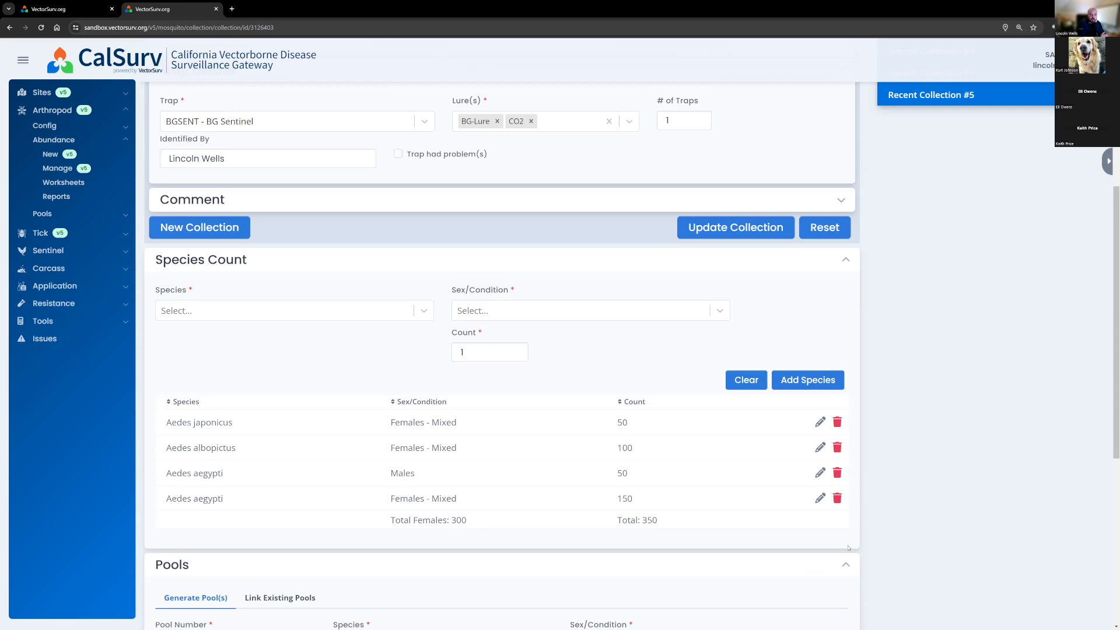
scroll(801, 539, up, 5)
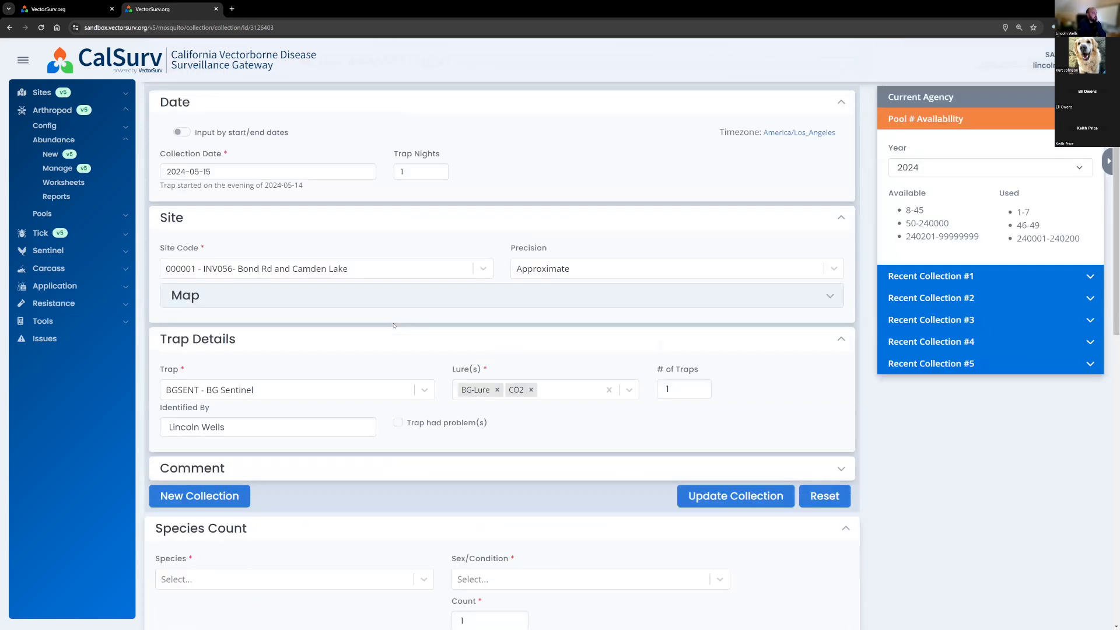
Step: Open the new arthropod pool page from the home page in a separate browser tab and close the collection's tab
click(40, 2)
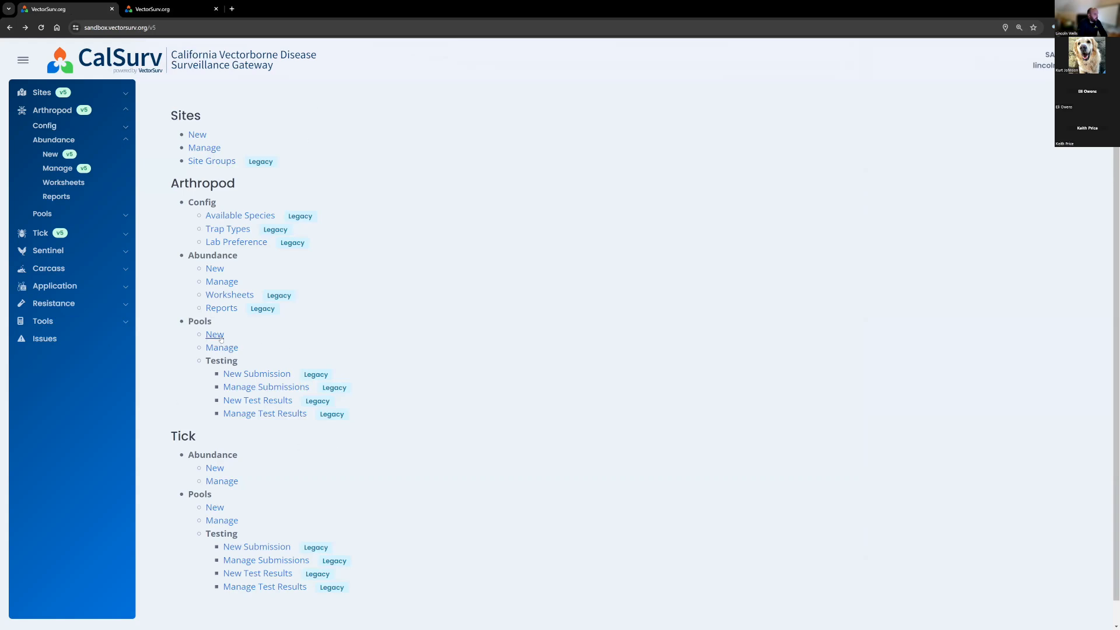
right_click(221, 337)
click(242, 347)
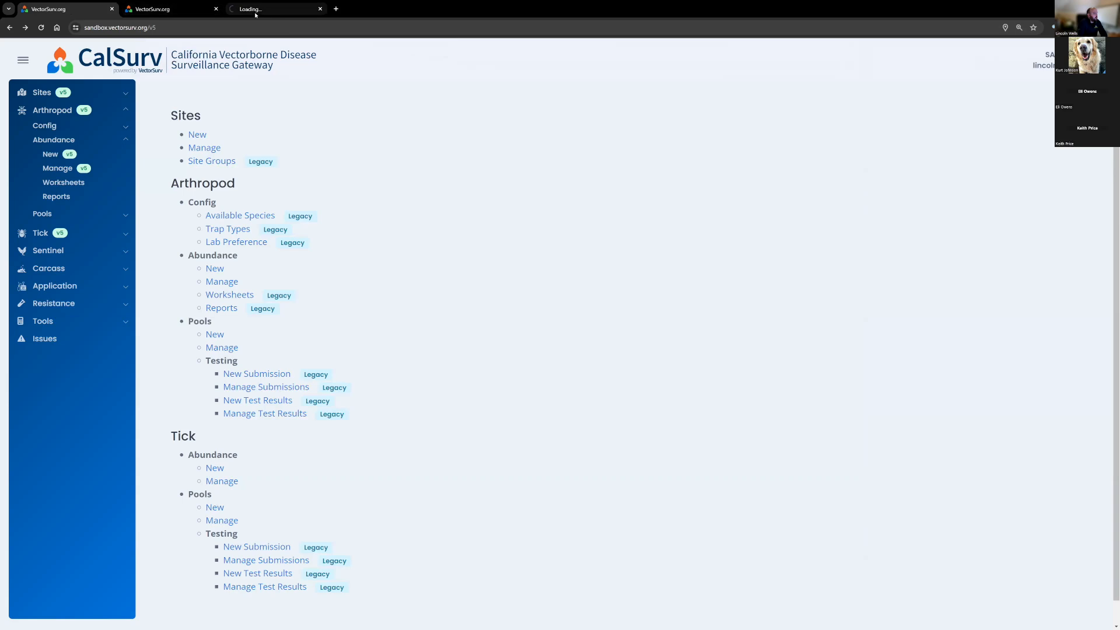
click(255, 13)
click(216, 8)
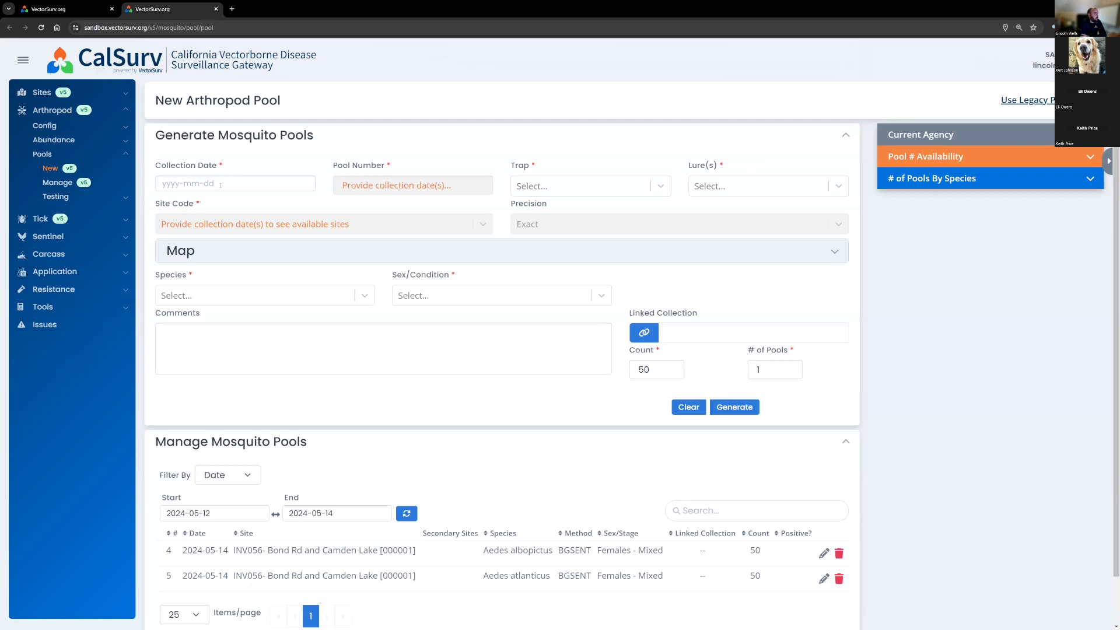
Step: Set the collection date of the new mosquito pool to 2024-05-15
click(221, 185)
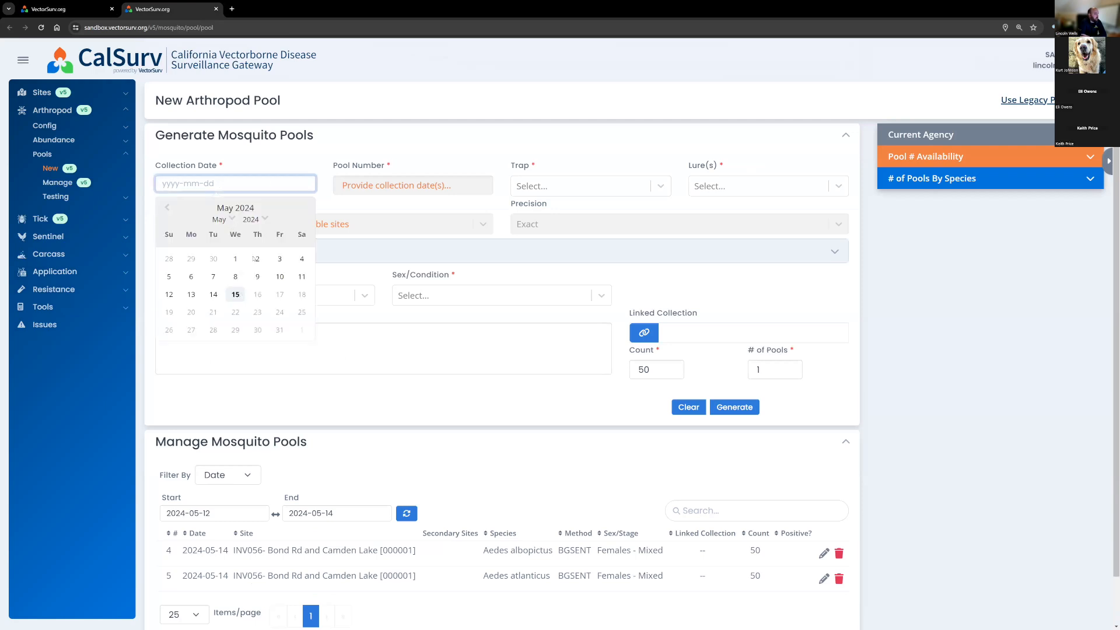
click(273, 162)
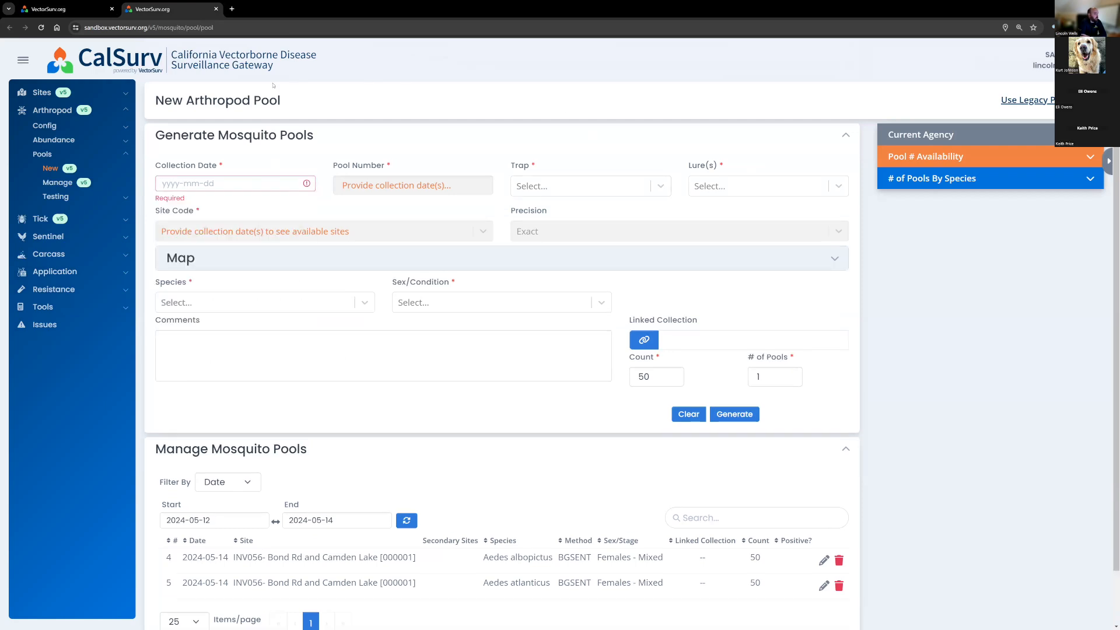
click(275, 187)
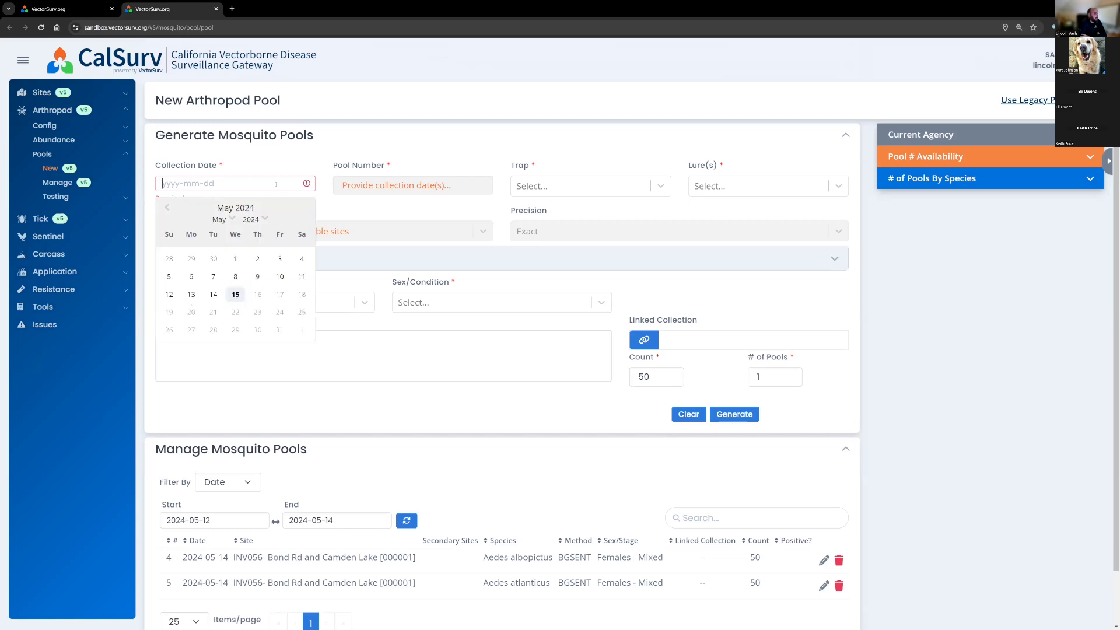
click(238, 293)
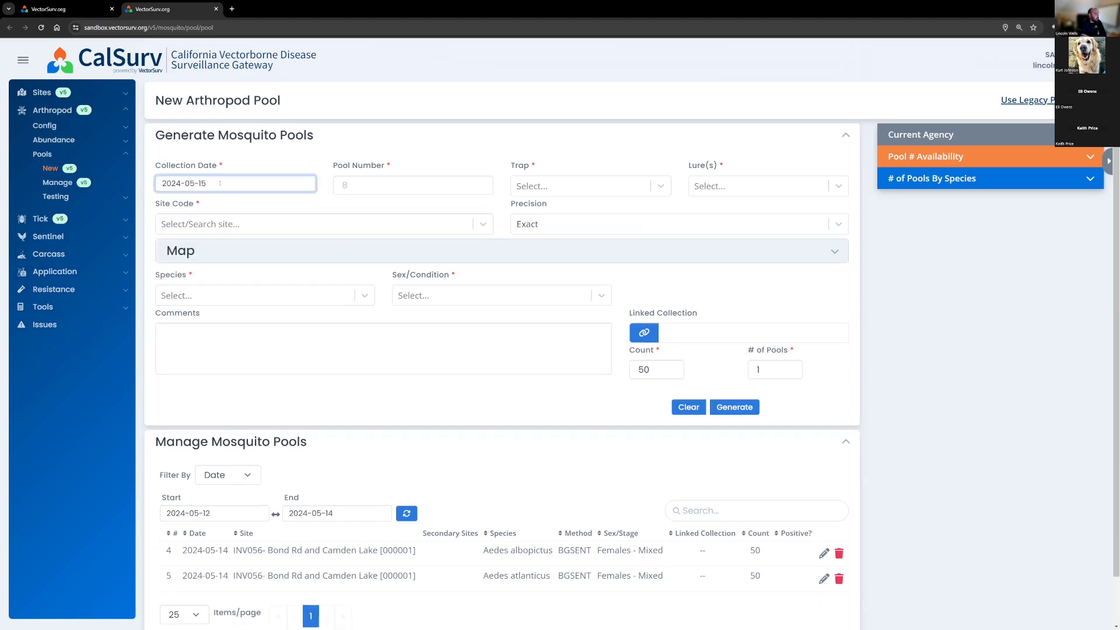
Step: Check the available pool numbers for 2024 and enter pool number 8 for the new mosquito pool
click(368, 186)
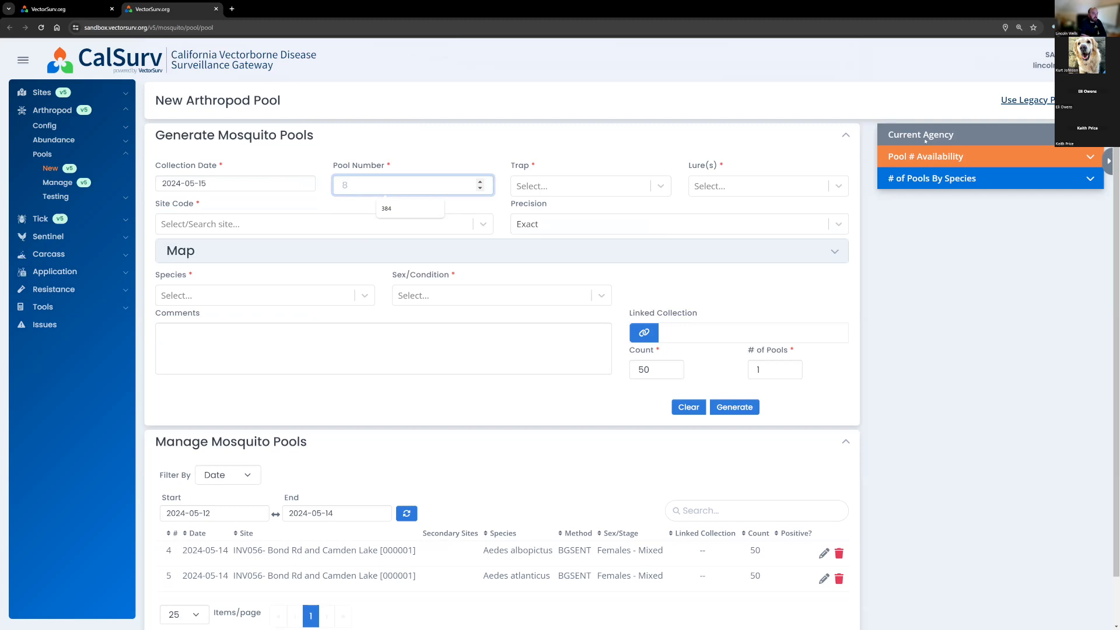
click(963, 156)
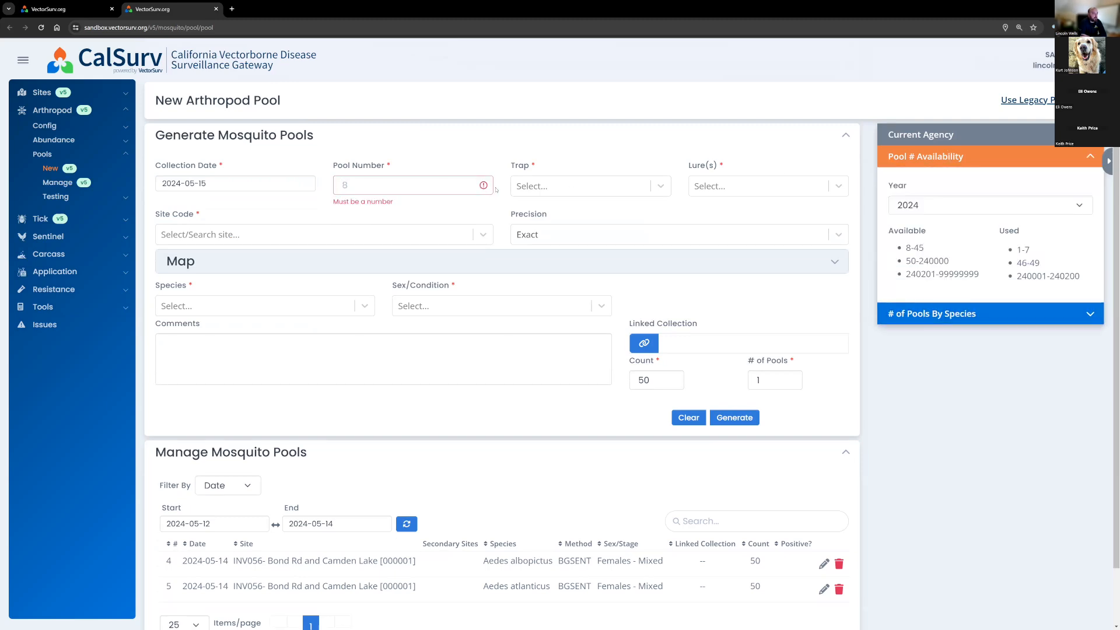
click(460, 186)
text(8)
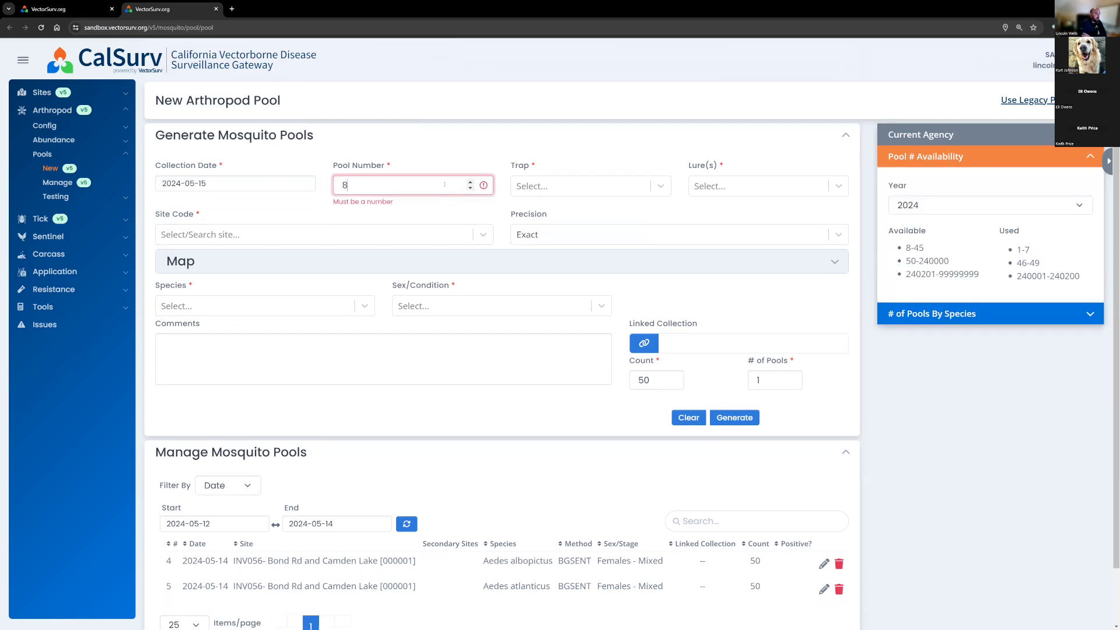
Step: Set the new mosquito pool's trap to BGSENT - BG Sentinel
click(500, 212)
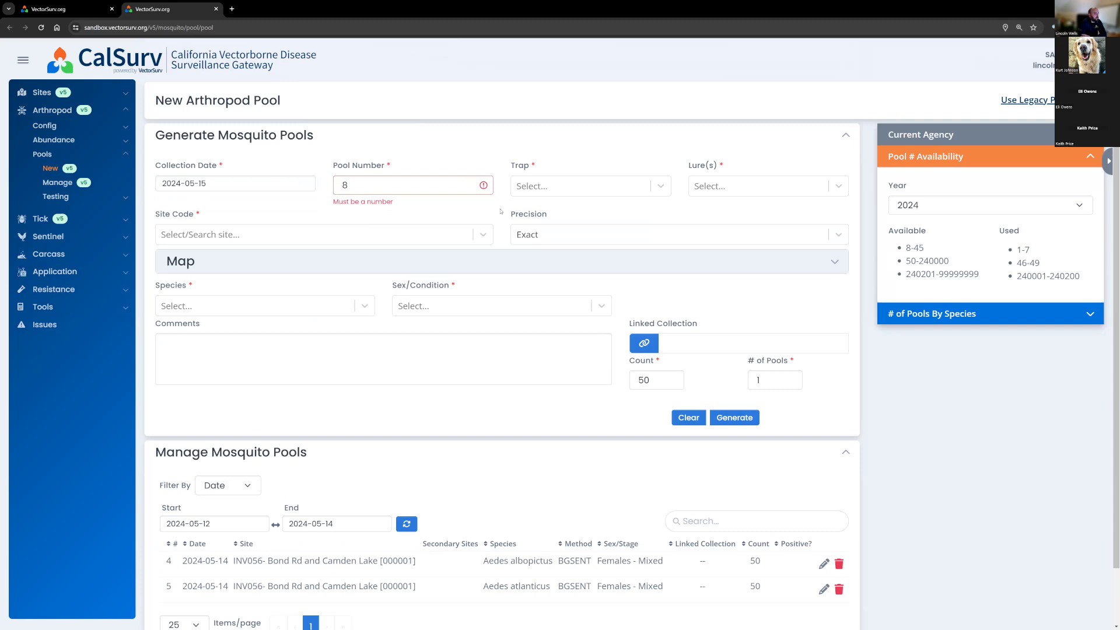
click(576, 190)
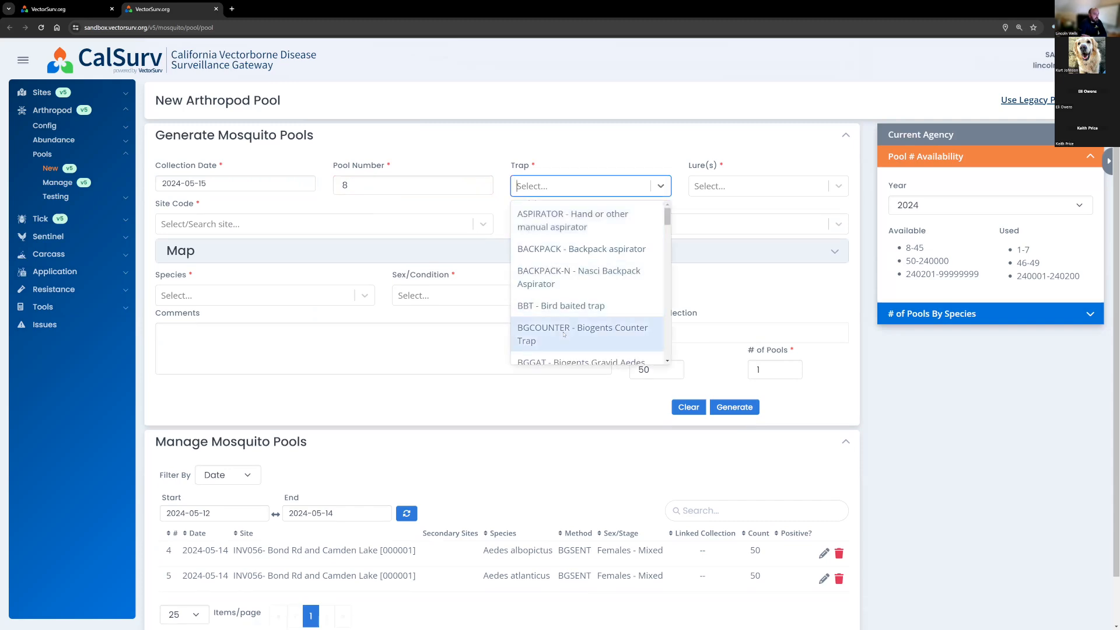
scroll(561, 298, down, 1)
scroll(562, 298, down, 3)
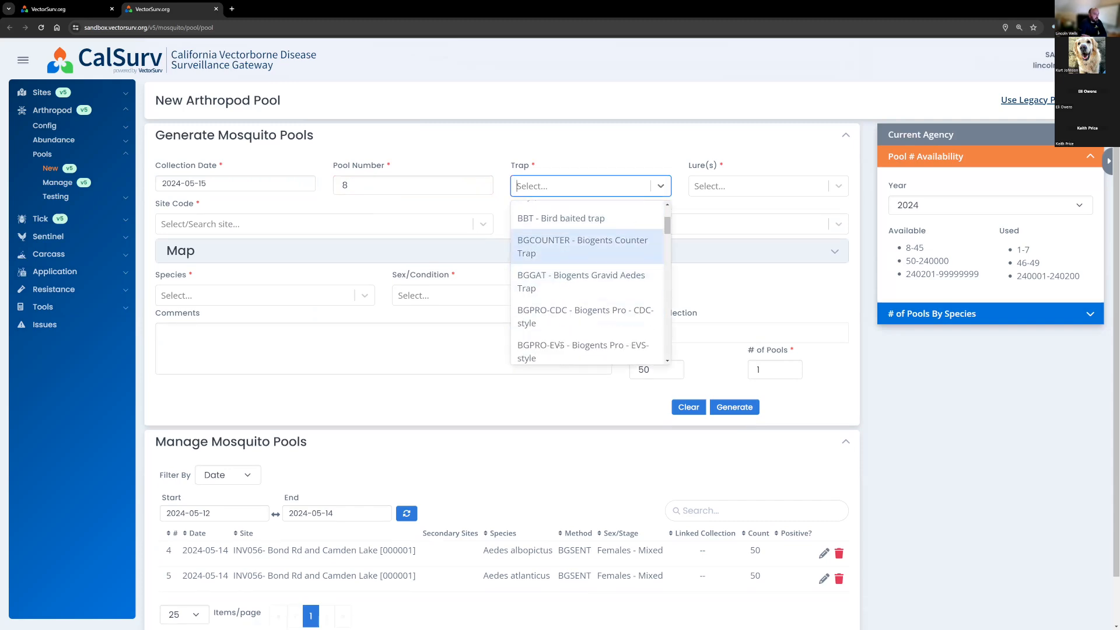
click(558, 330)
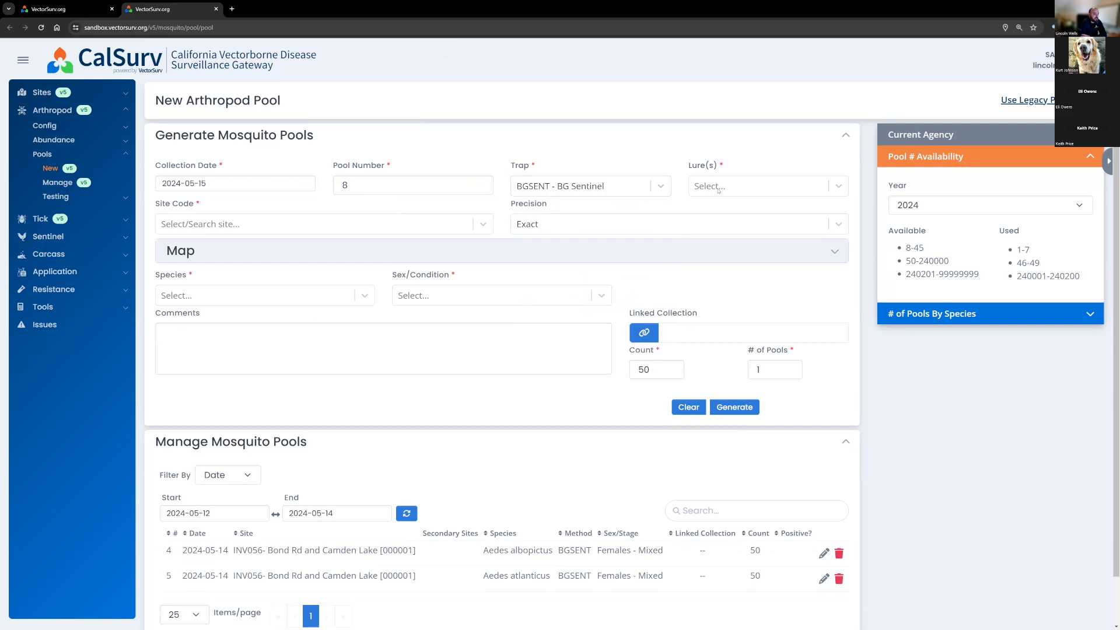
Step: Add the lures BG-Lure and CO2 and set the site to 000001 - INV056- Bond Rd and Camden Lake
click(722, 186)
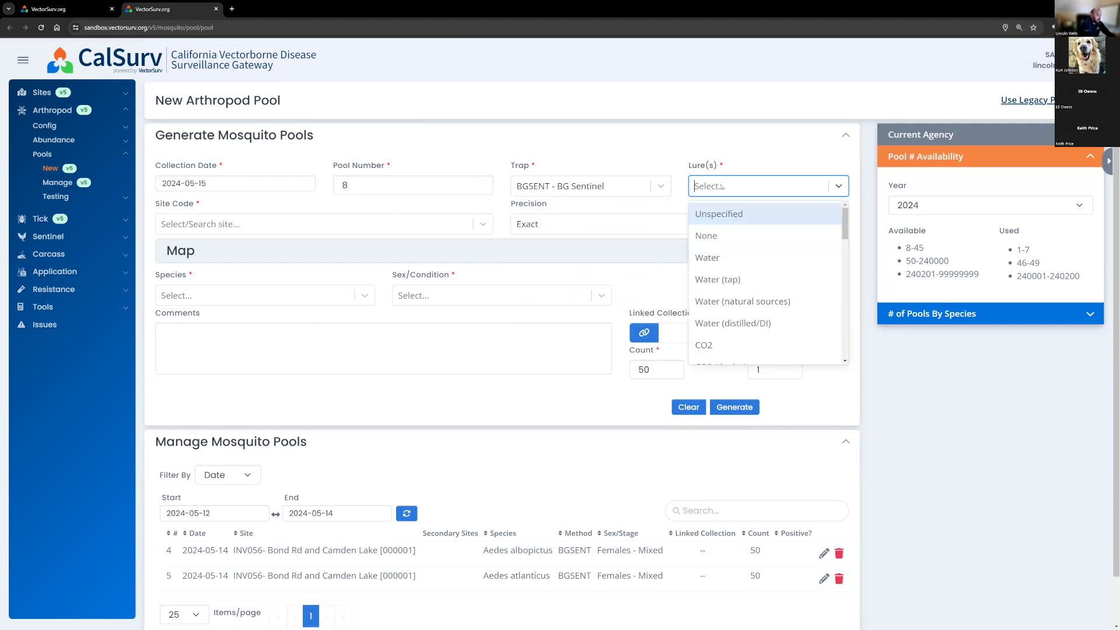
text(bg)
key(Return)
text(co)
key(Return)
key(Tab)
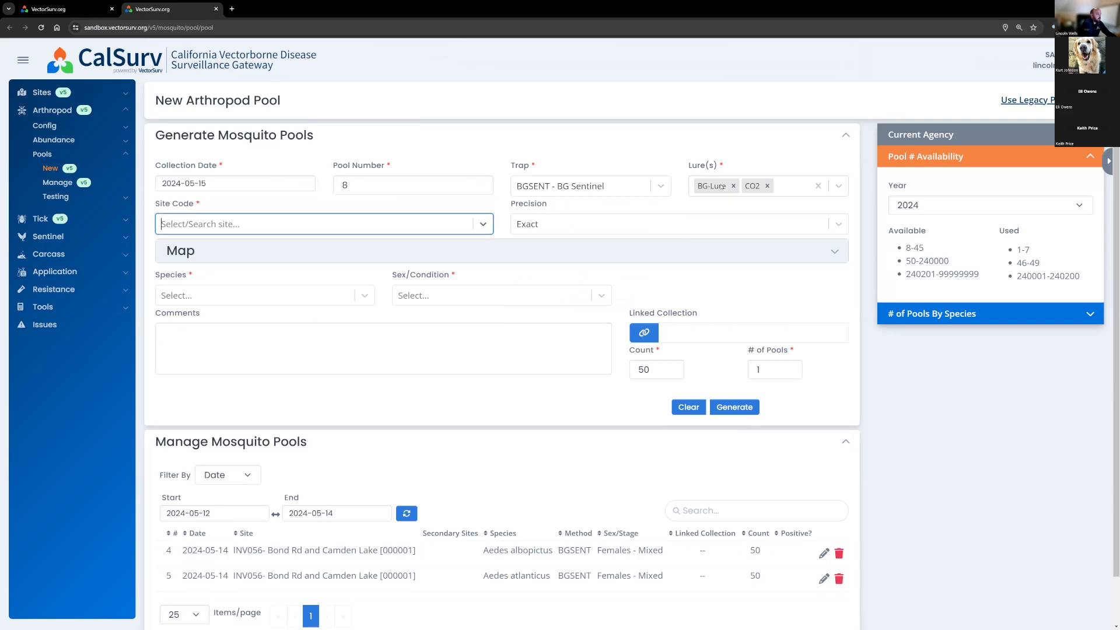
click(483, 224)
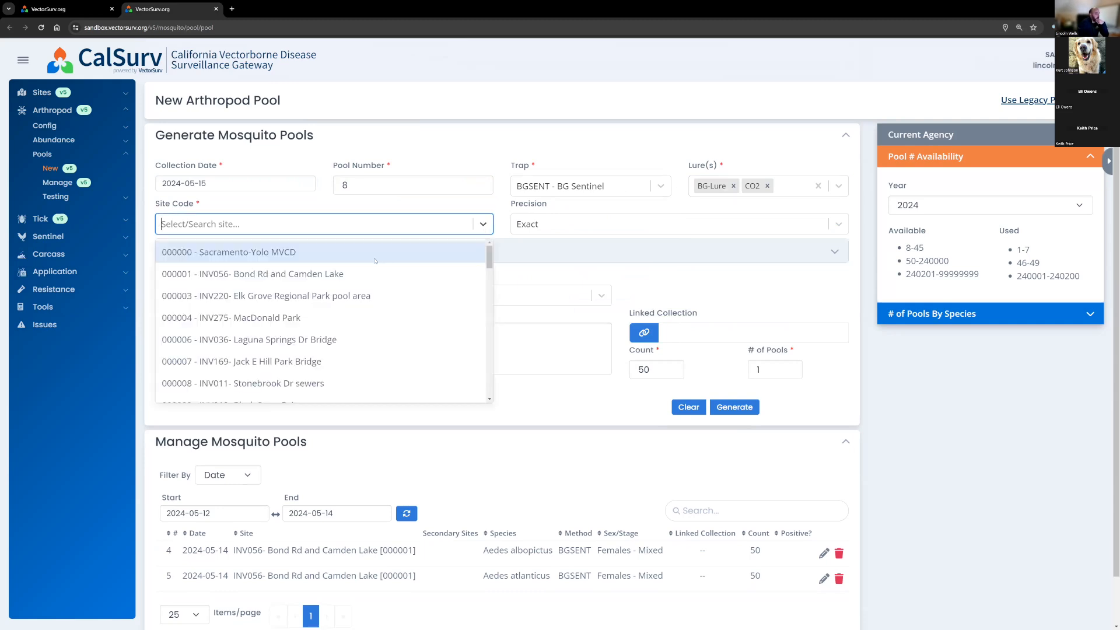
click(327, 273)
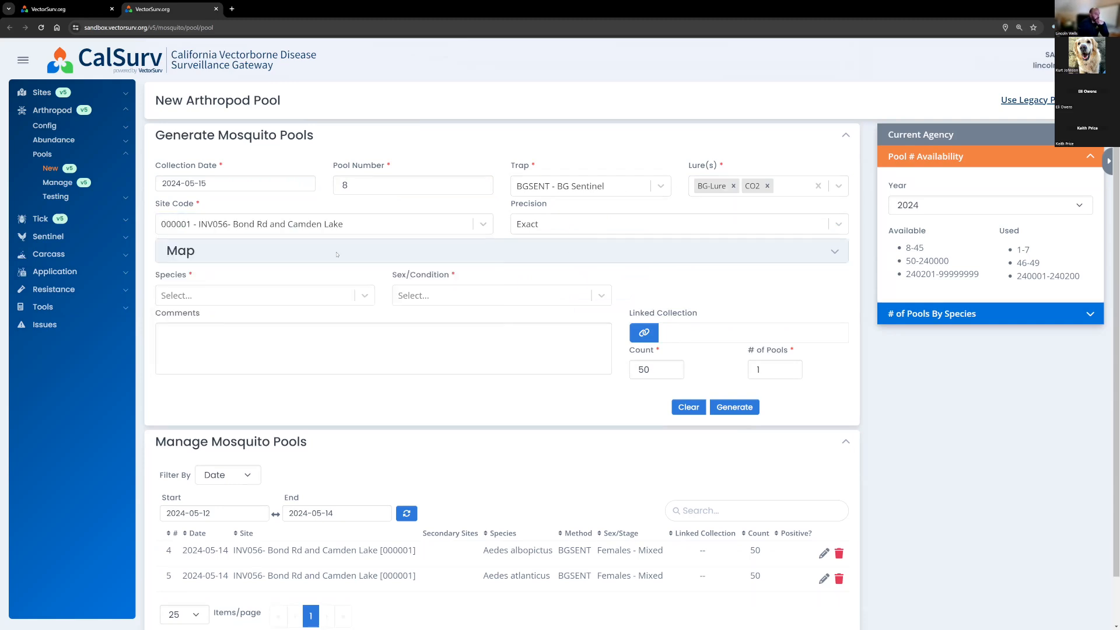
Step: Set the species to Ae japonicus with sex/condition Females - Mixed and generate the mosquito pool
click(290, 296)
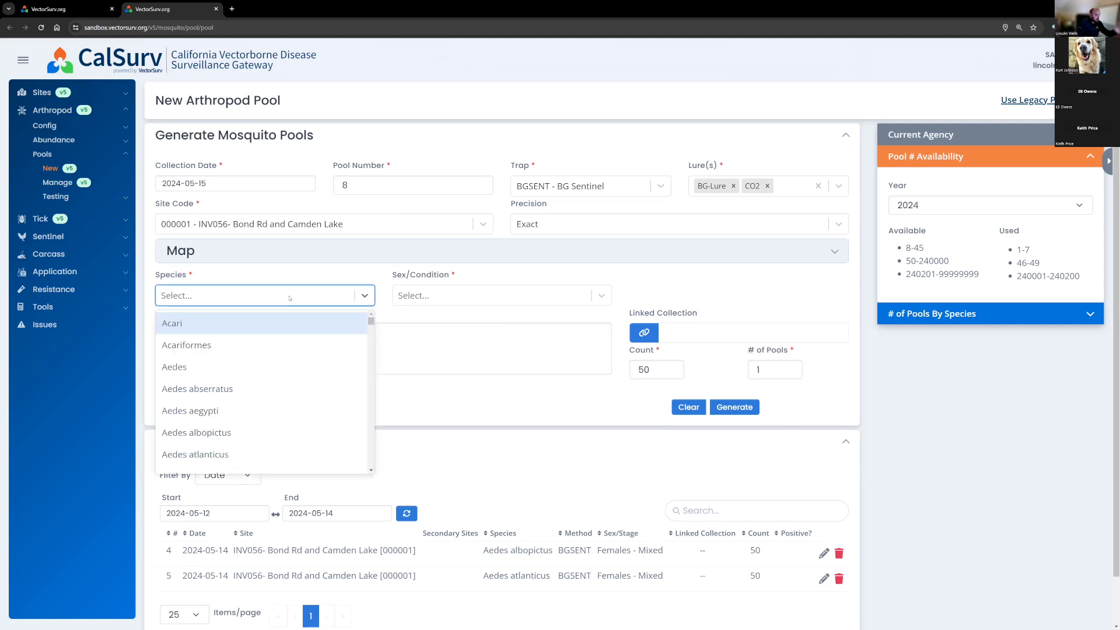
text(ja)
key(Return)
key(Tab)
click(475, 295)
click(483, 387)
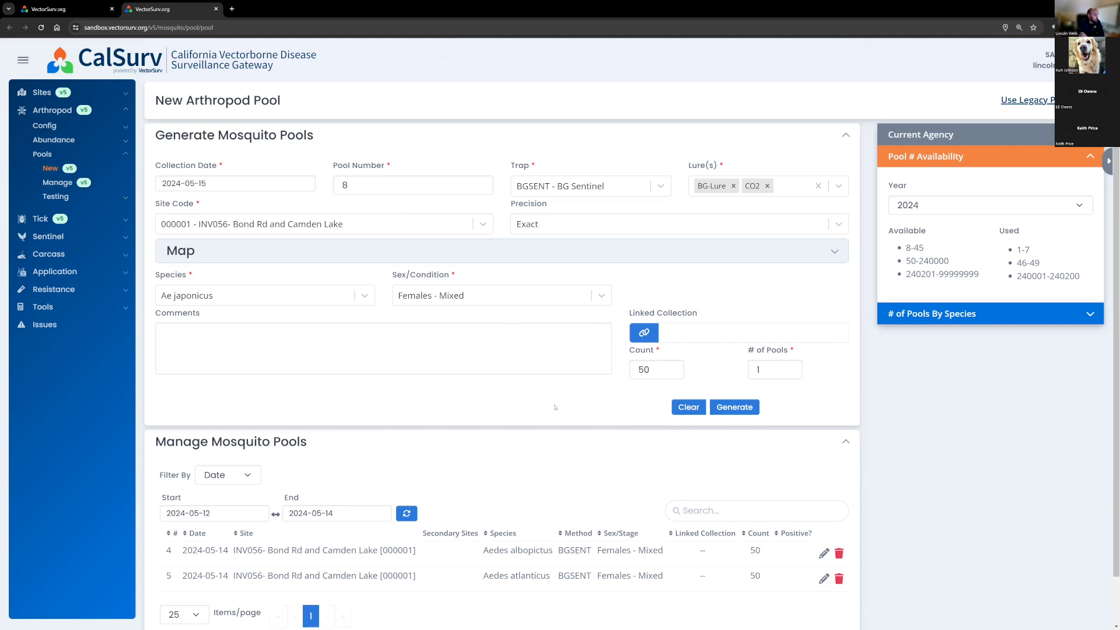
click(742, 409)
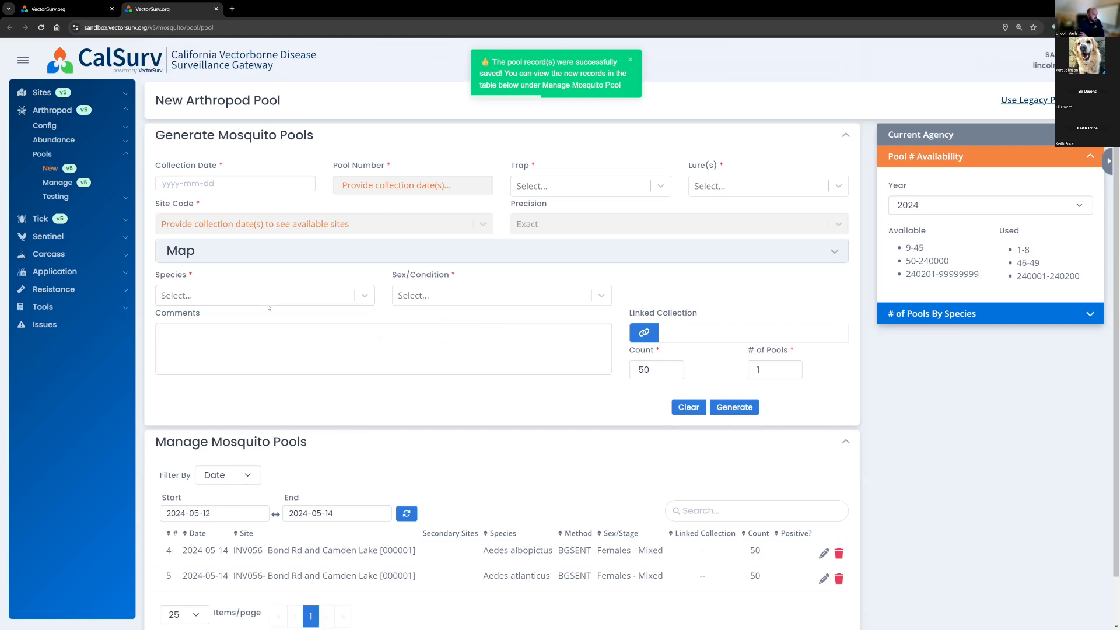
Step: Extend the mosquito pool list's date filter to end on 2024-05-15 and refresh the list
scroll(269, 308, down, 1)
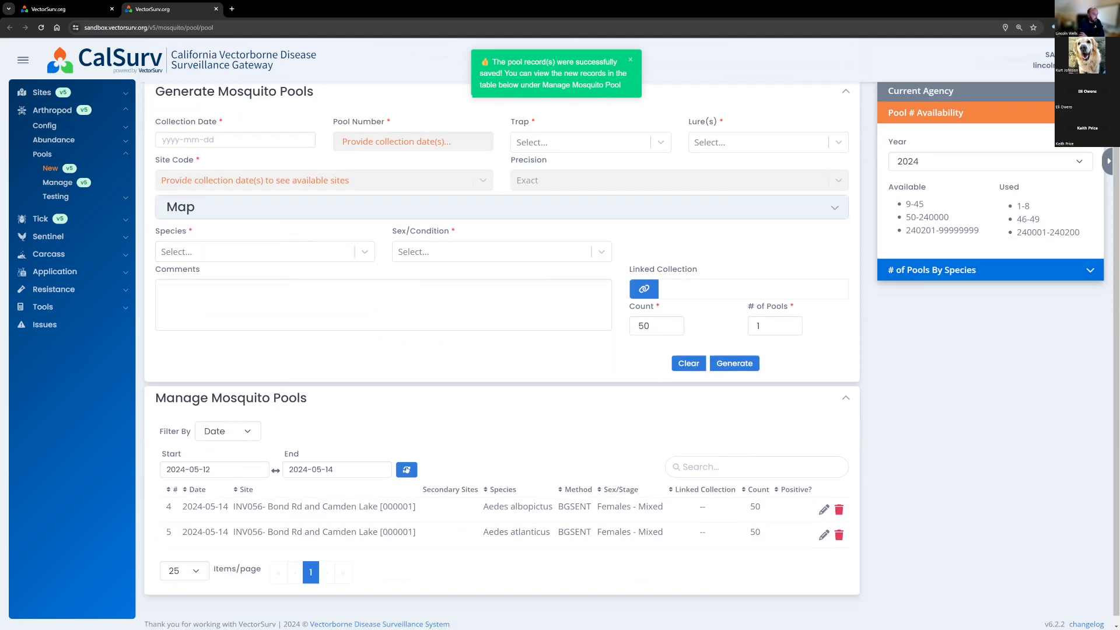
click(375, 466)
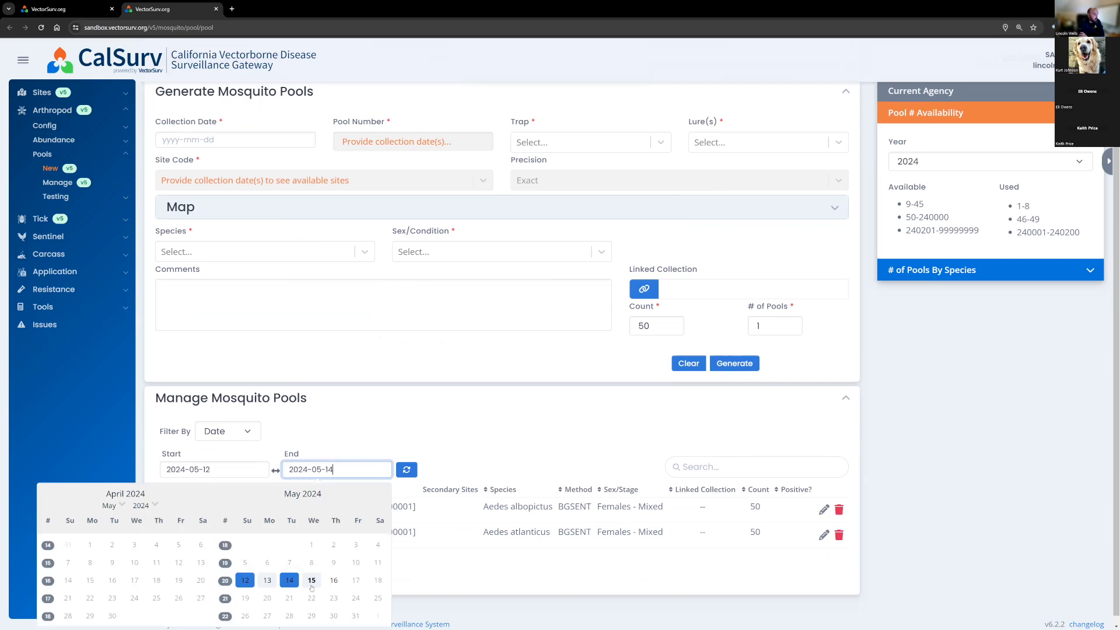
click(313, 587)
click(406, 472)
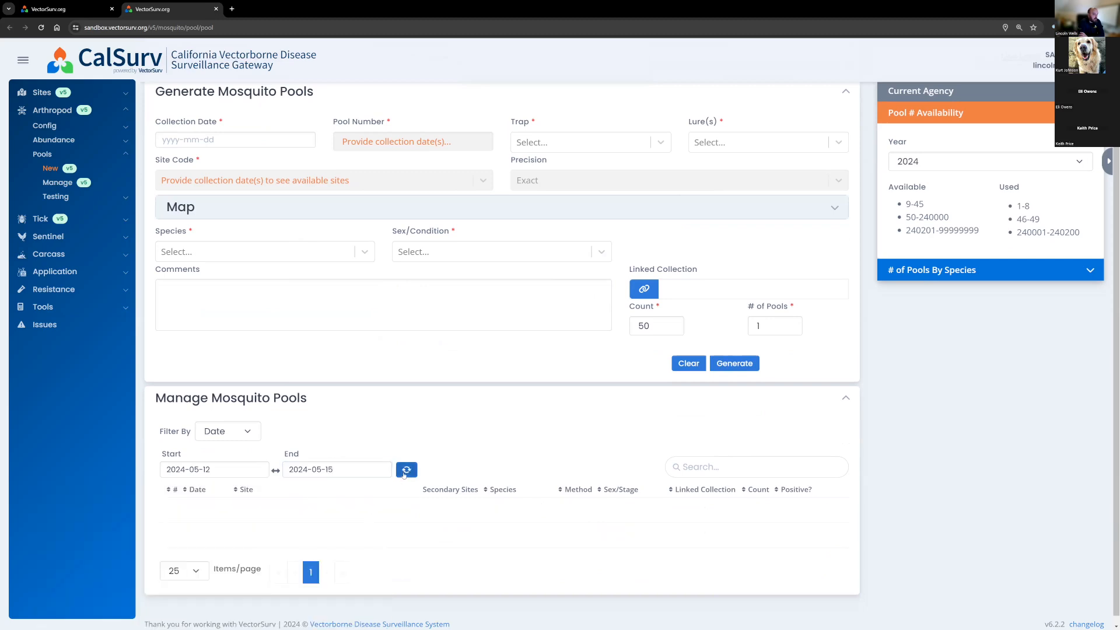
Step: Examine the refreshed pool list, comparing the linked collection of pool 8 with those of the other pools
scroll(478, 460, up, 1)
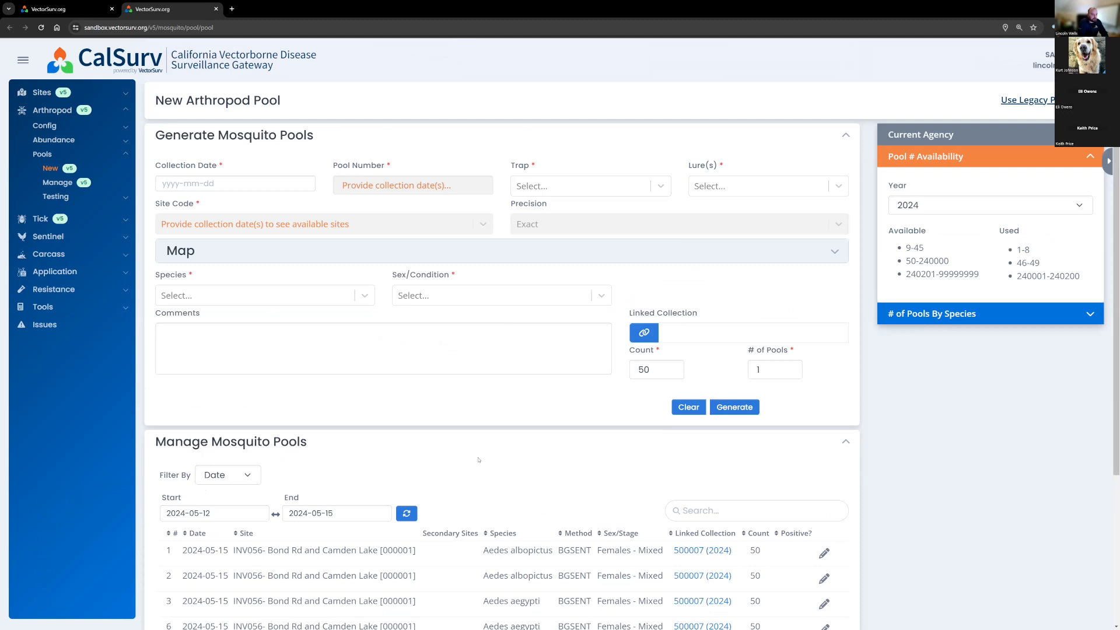
scroll(479, 455, down, 3)
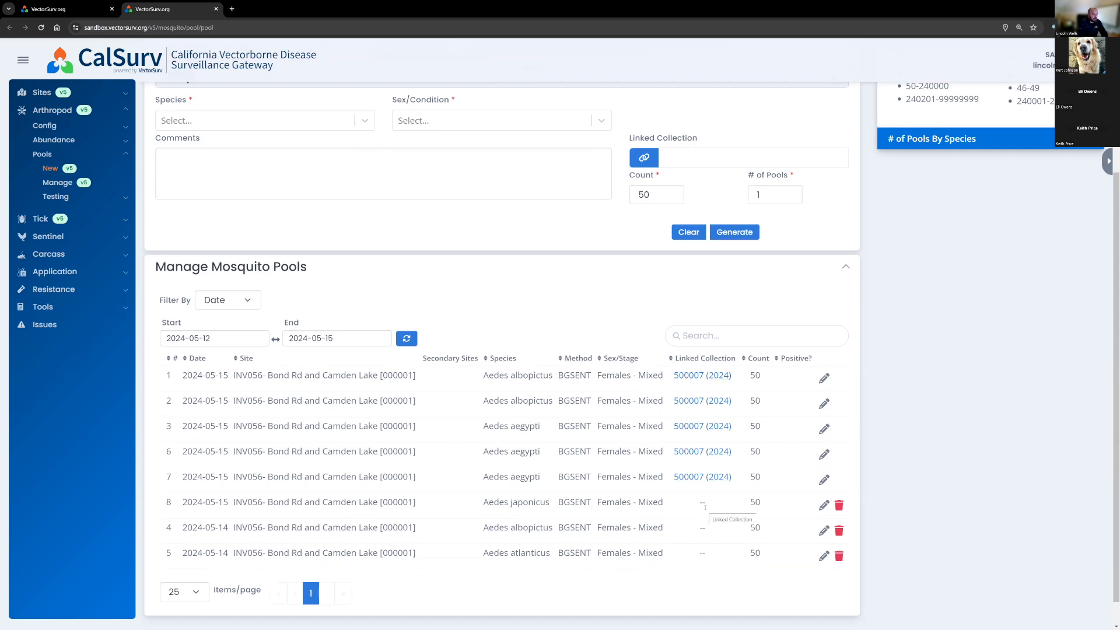
scroll(705, 507, up, 3)
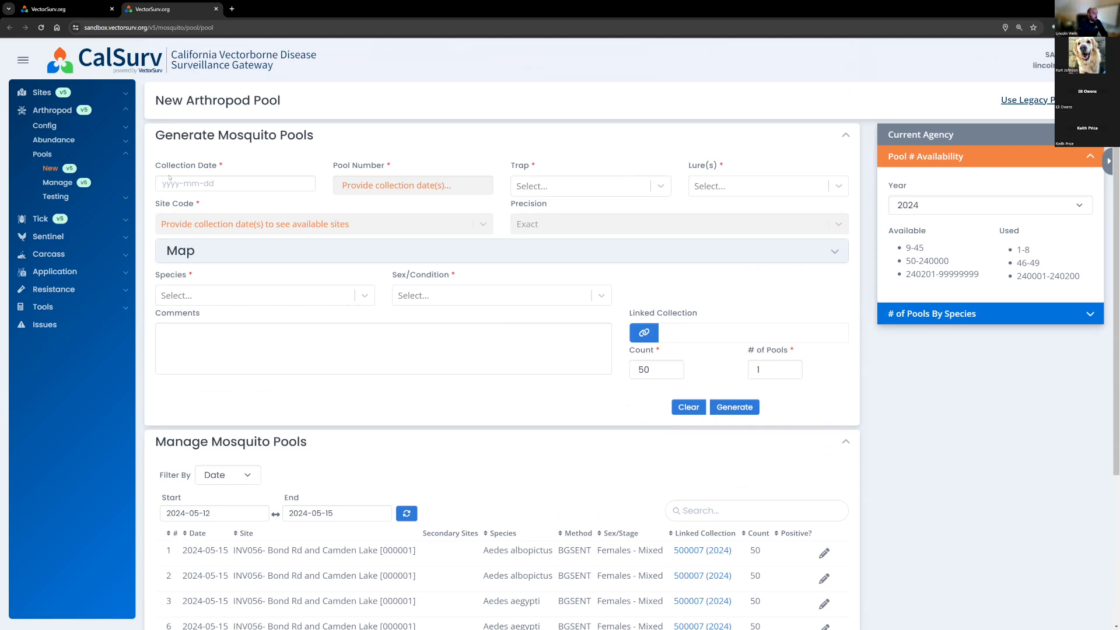
click(372, 295)
scroll(284, 461, down, 3)
scroll(324, 373, up, 4)
click(308, 280)
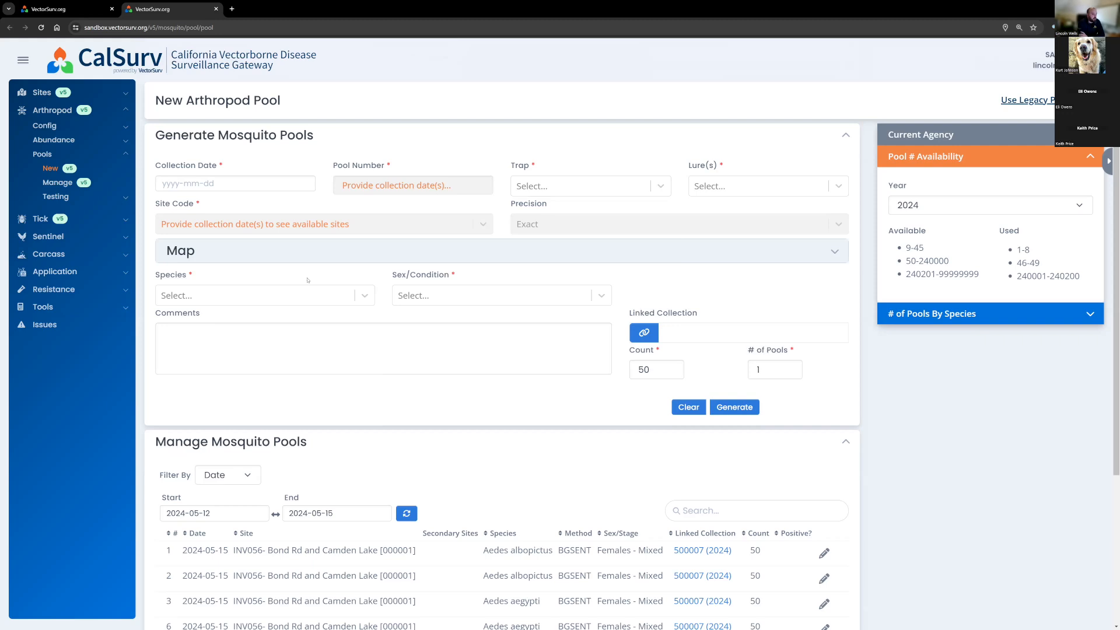
scroll(307, 280, down, 4)
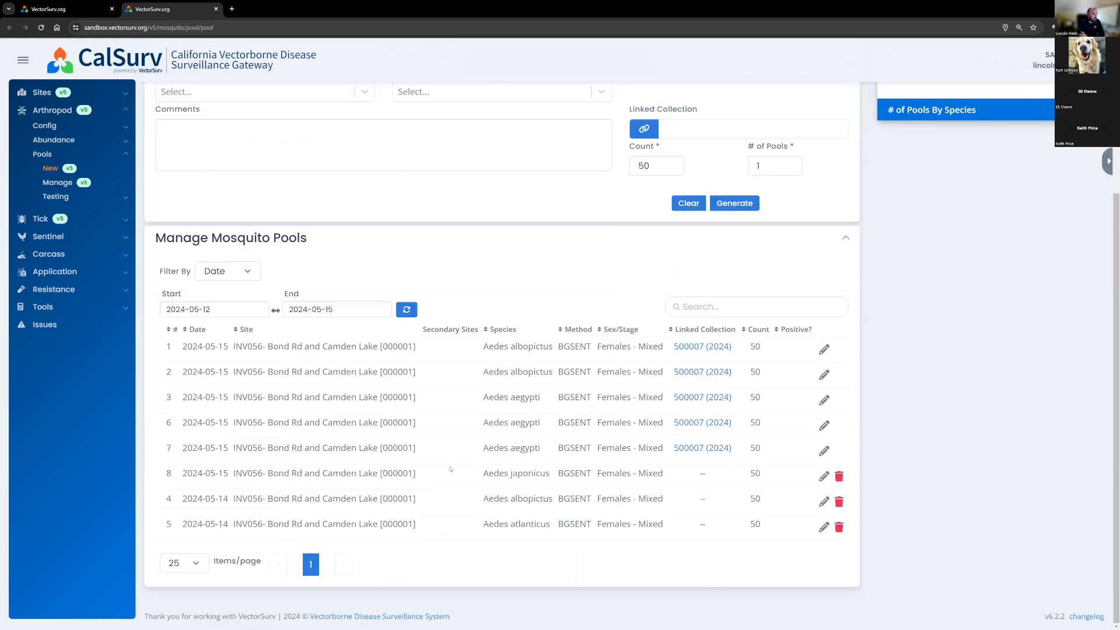
drag(166, 476, 671, 477)
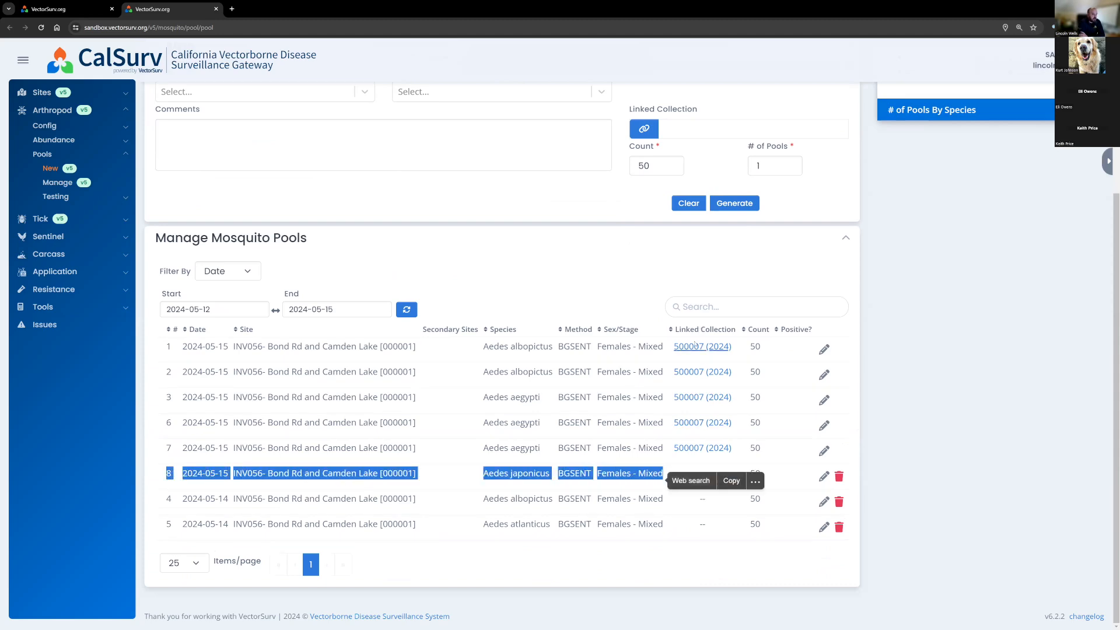
click(665, 467)
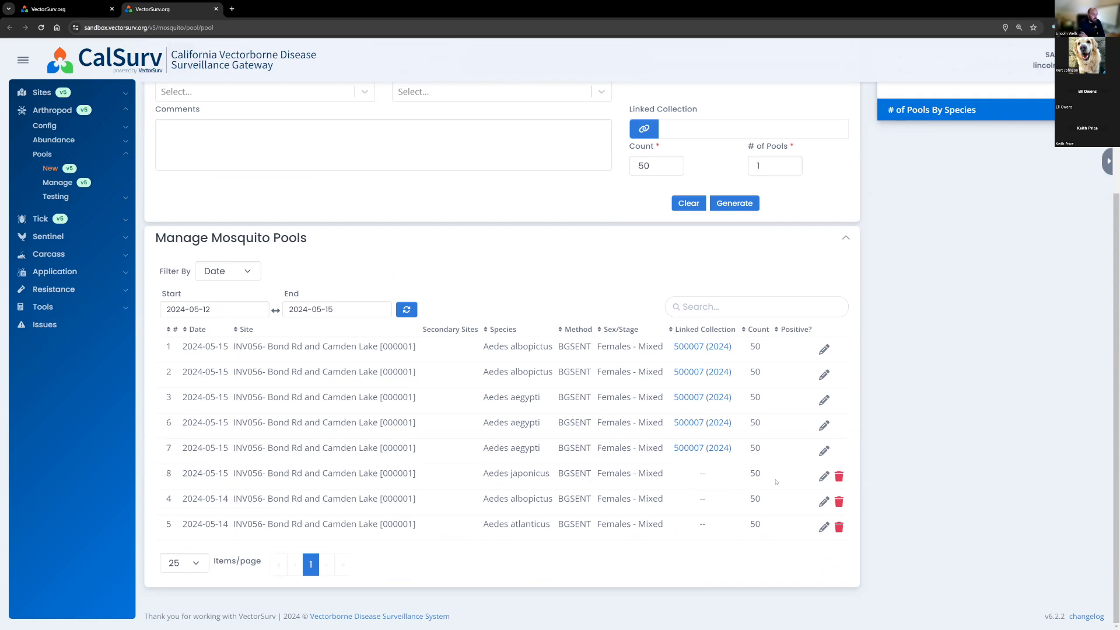
Step: Open pool 8 for editing and inspect the species counts of the collection available for linking
click(824, 477)
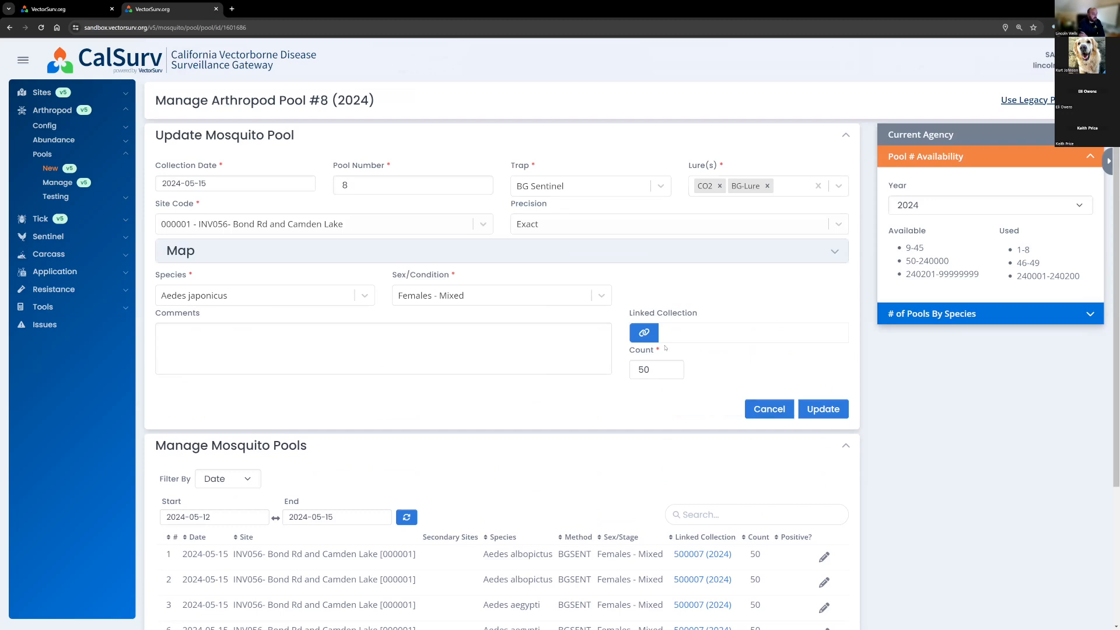
click(644, 332)
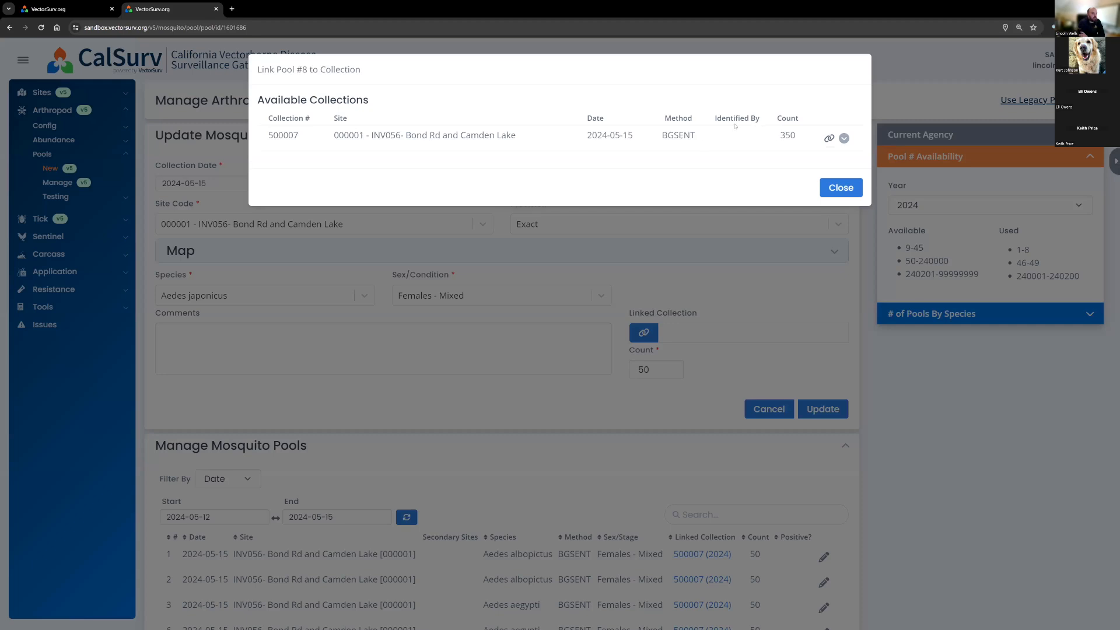
click(846, 140)
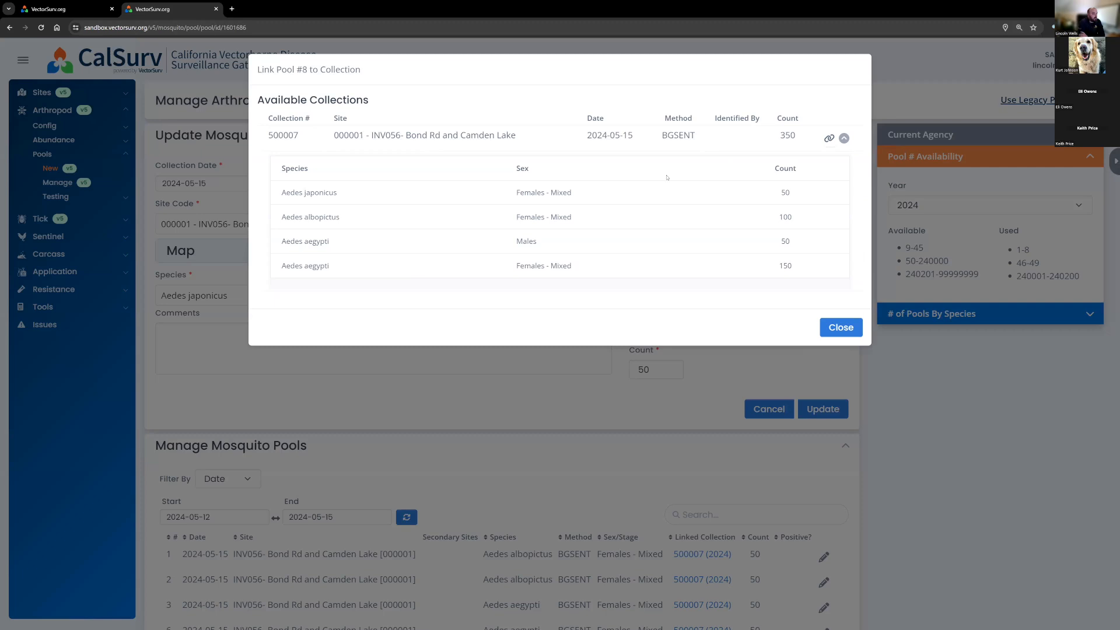
click(846, 141)
click(845, 141)
click(841, 328)
Step: Link pool 8 to collection 500007, save the update and check the pool's entry in the list
click(644, 332)
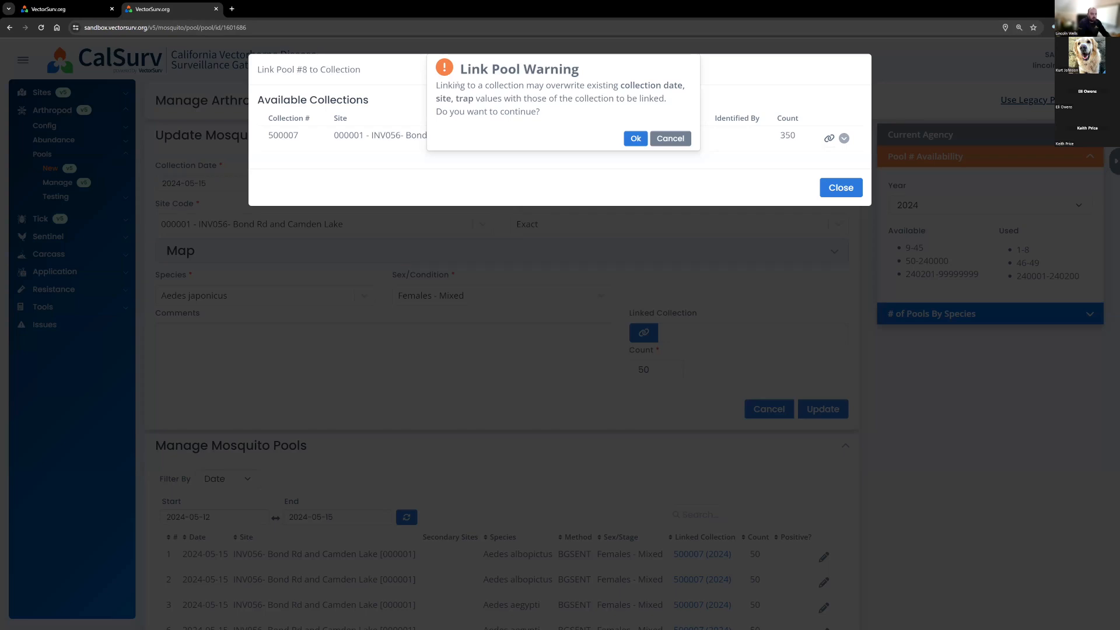
click(631, 140)
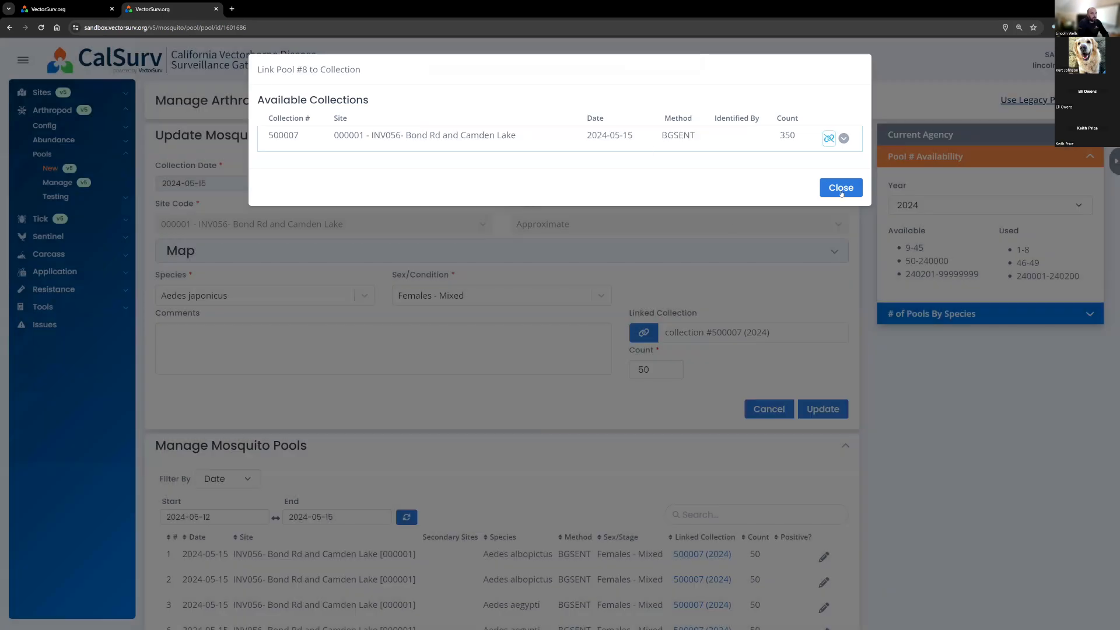
click(841, 188)
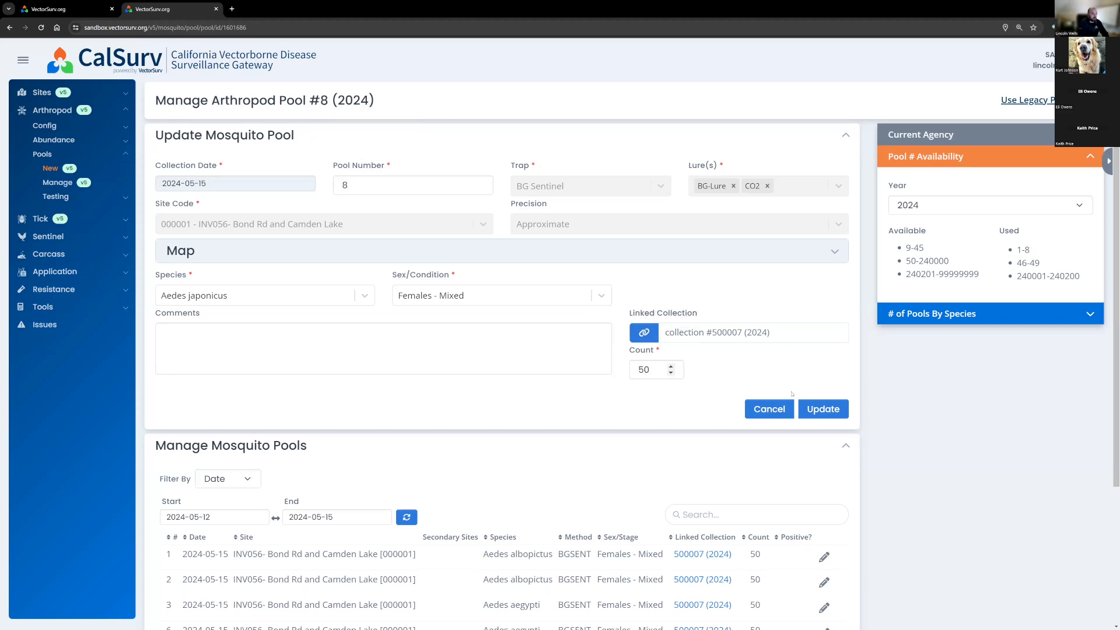
click(821, 408)
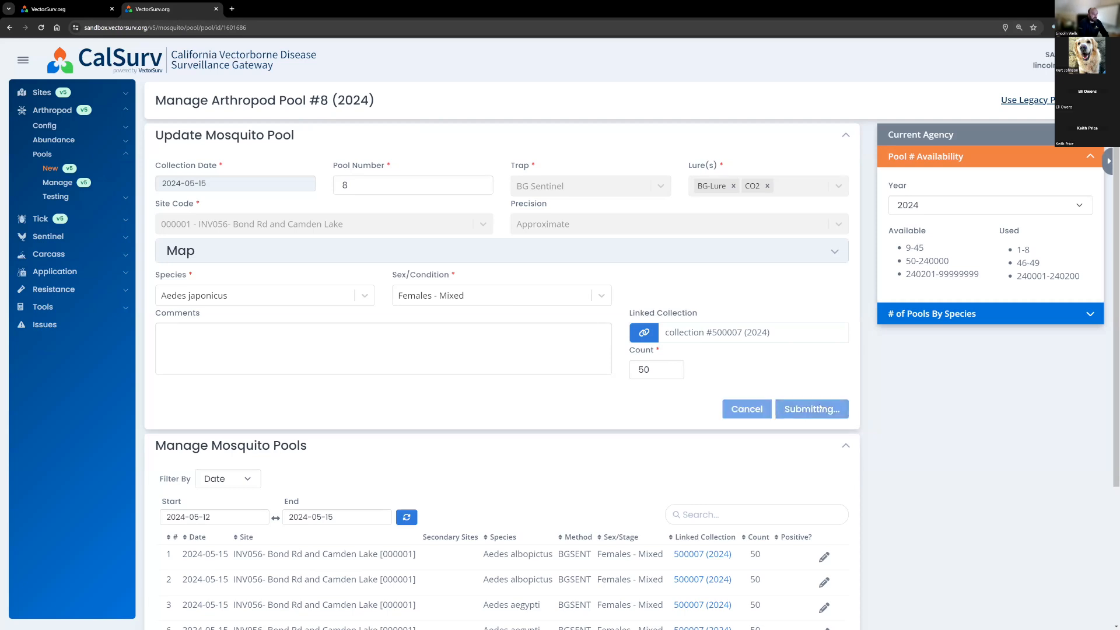
scroll(548, 559, down, 2)
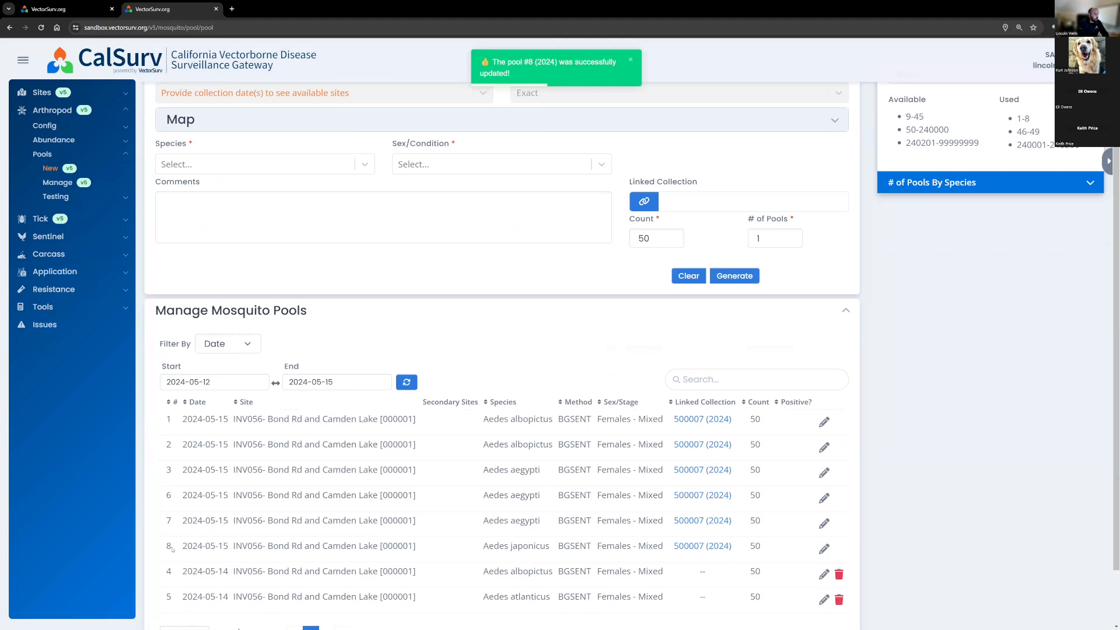
drag(169, 549, 662, 525)
click(670, 545)
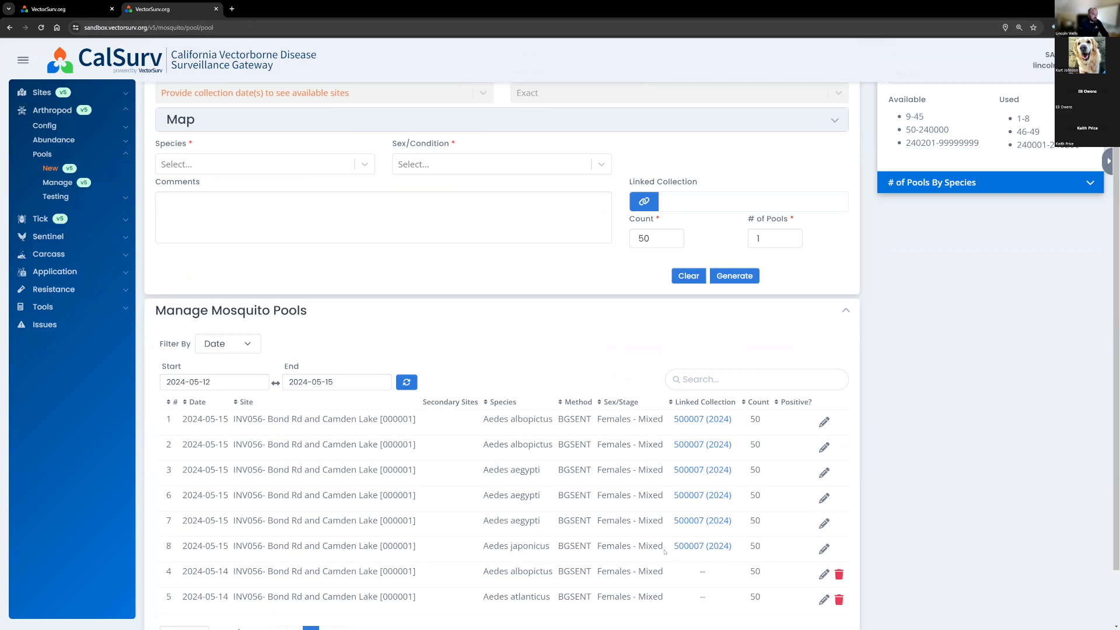
scroll(664, 551, up, 3)
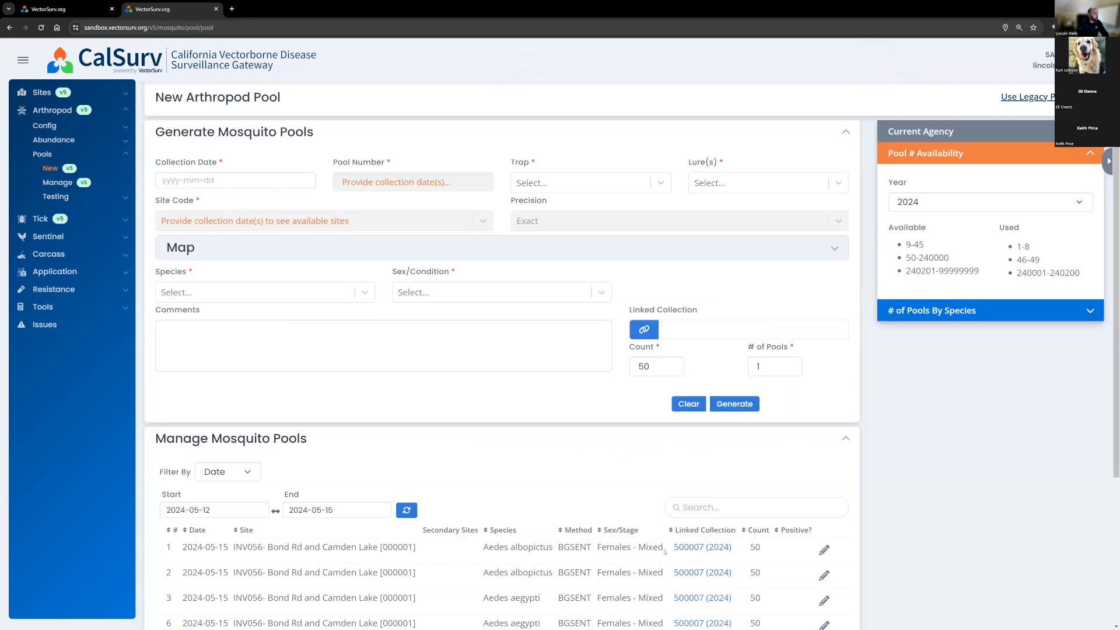
Step: Close the pool page's browser tab and open collection 500007 for editing from the list of mosquito collections
click(216, 9)
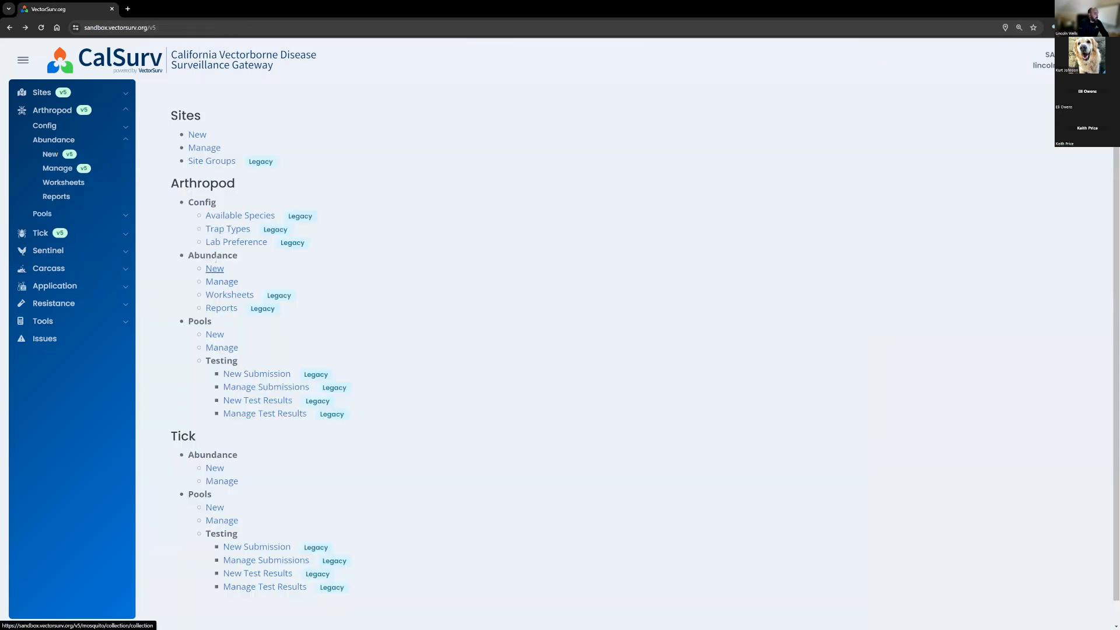
click(220, 283)
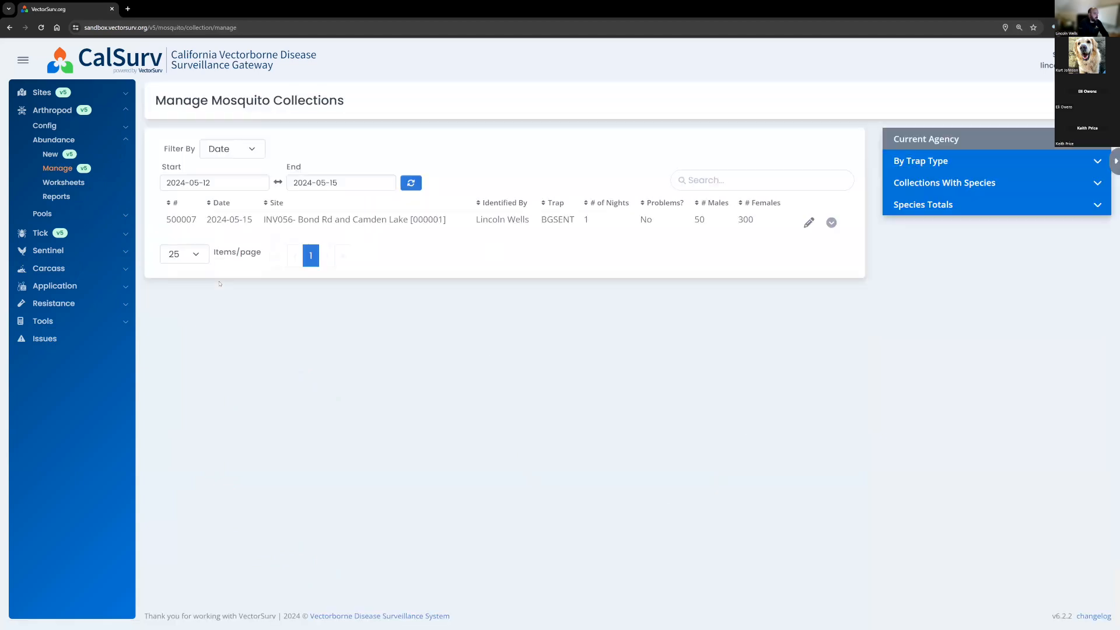
drag(166, 219, 808, 224)
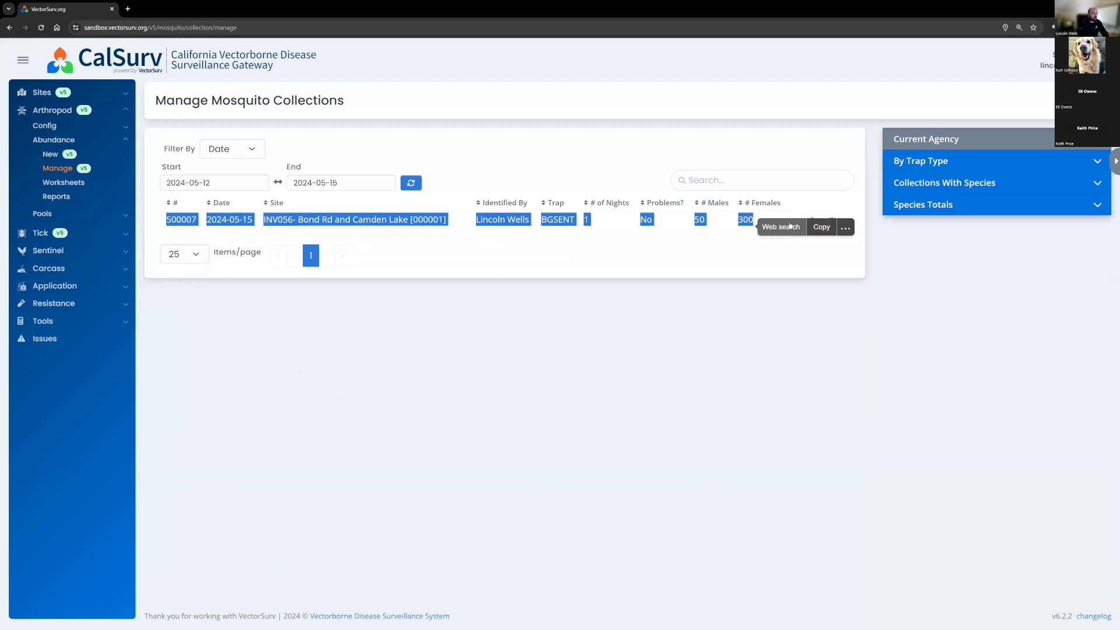
click(809, 225)
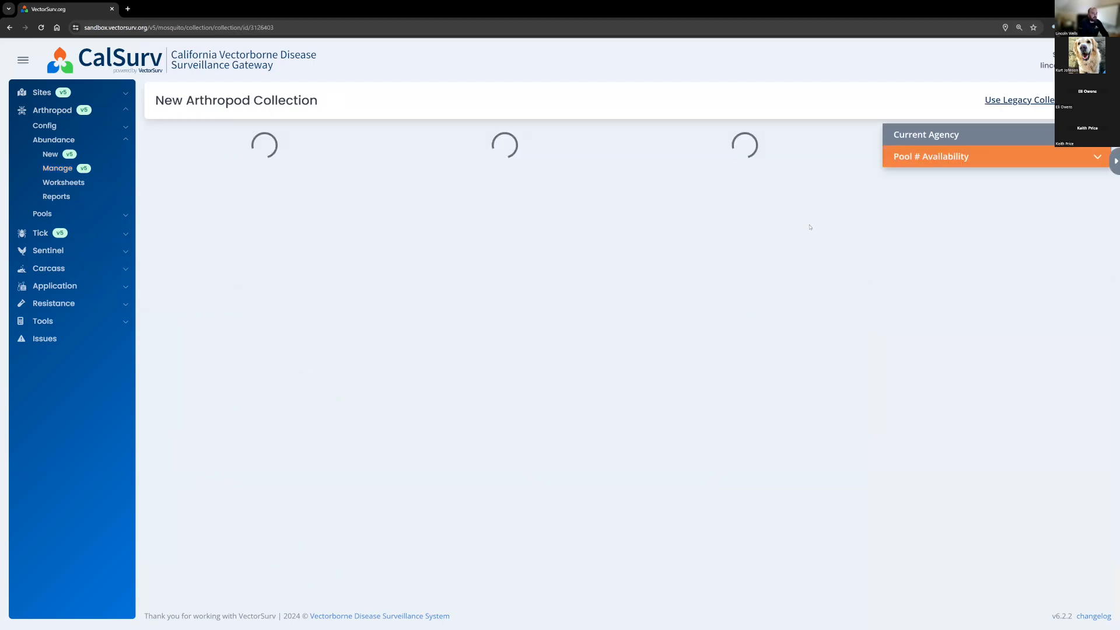
Step: Review the pools linked to collection 500007 and the existing pools available for linking, returning to the pool generation form
scroll(450, 314, down, 6)
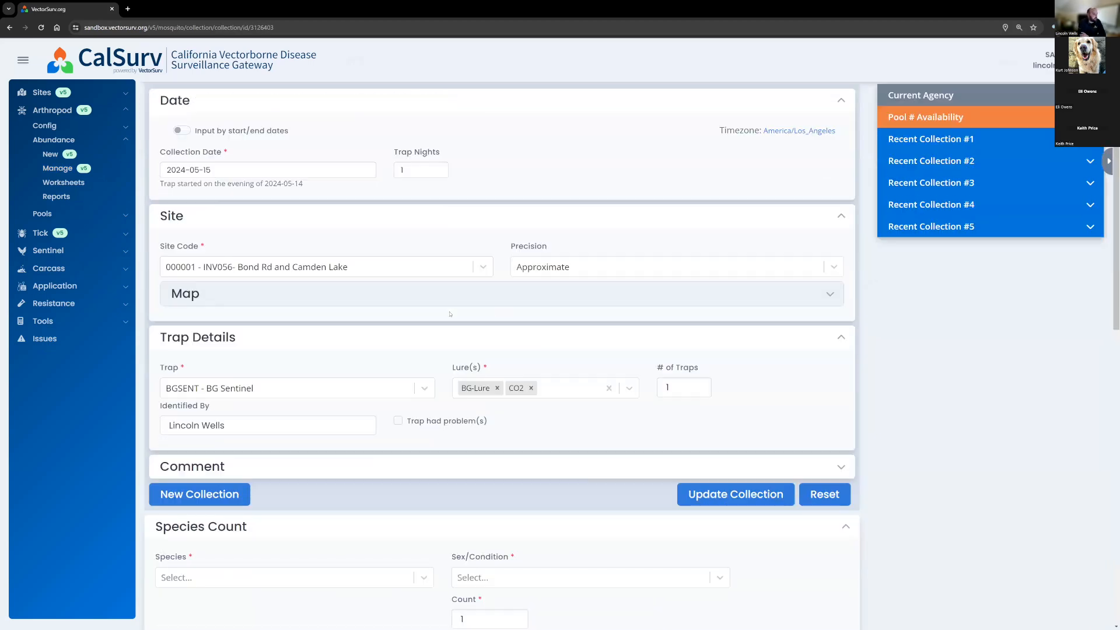
scroll(448, 316, down, 3)
scroll(278, 353, up, 1)
scroll(275, 379, down, 4)
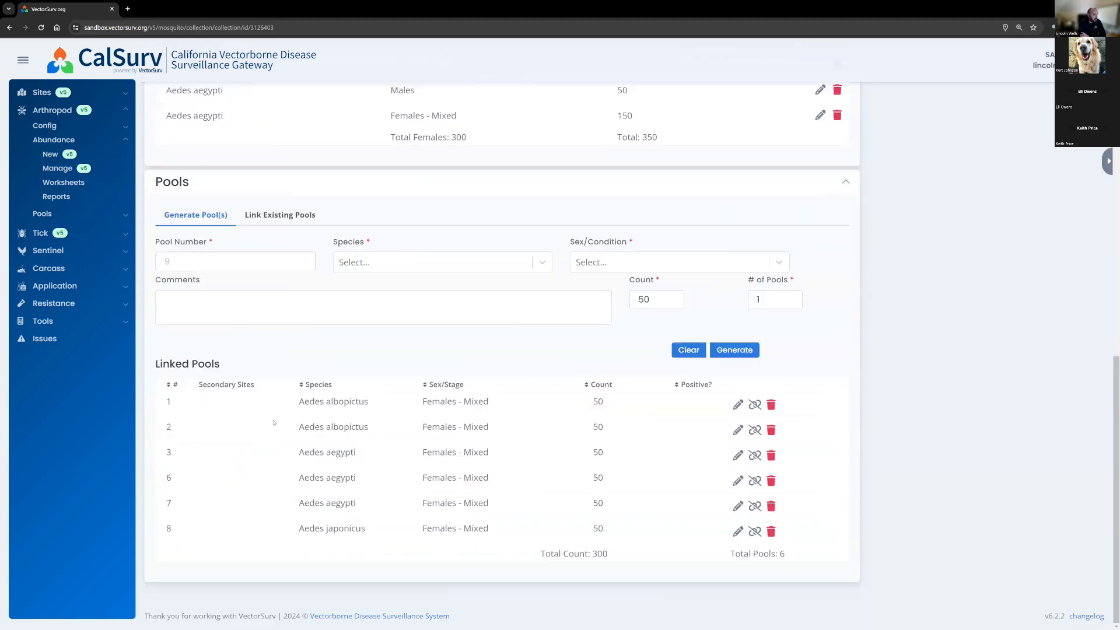
click(278, 219)
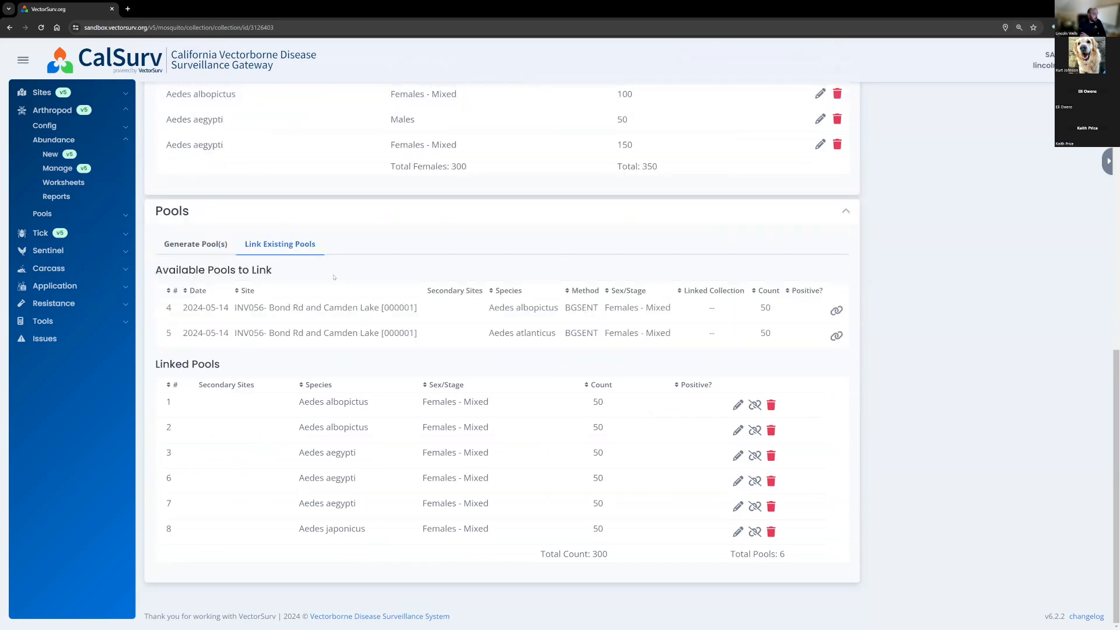
click(202, 247)
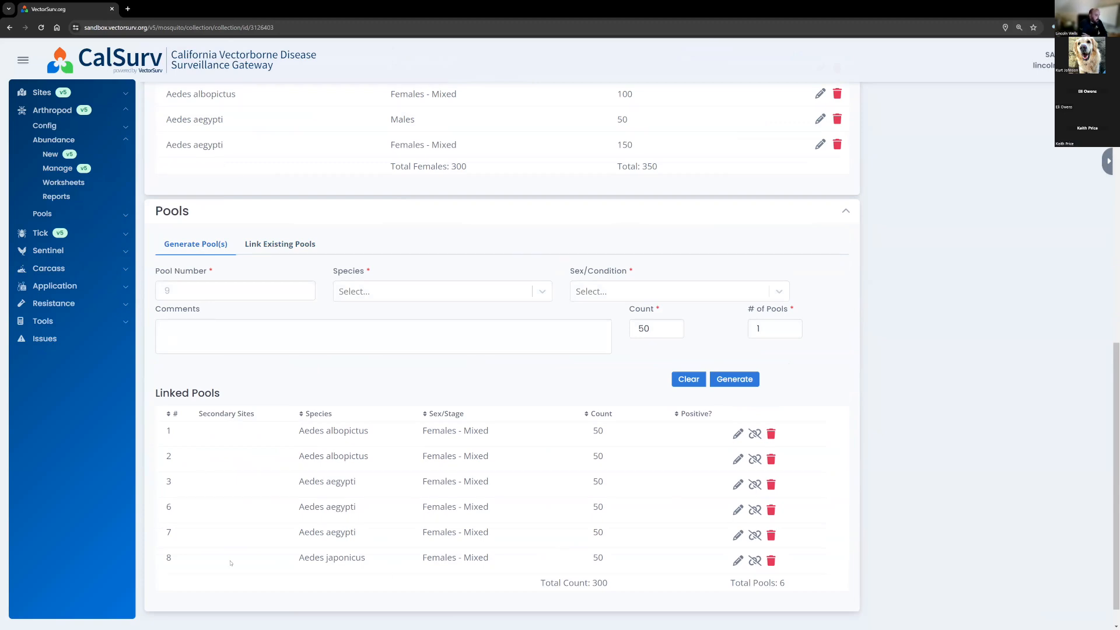
Step: Unlink pool 8 from collection 500007 and list the existing pools available to link
click(755, 561)
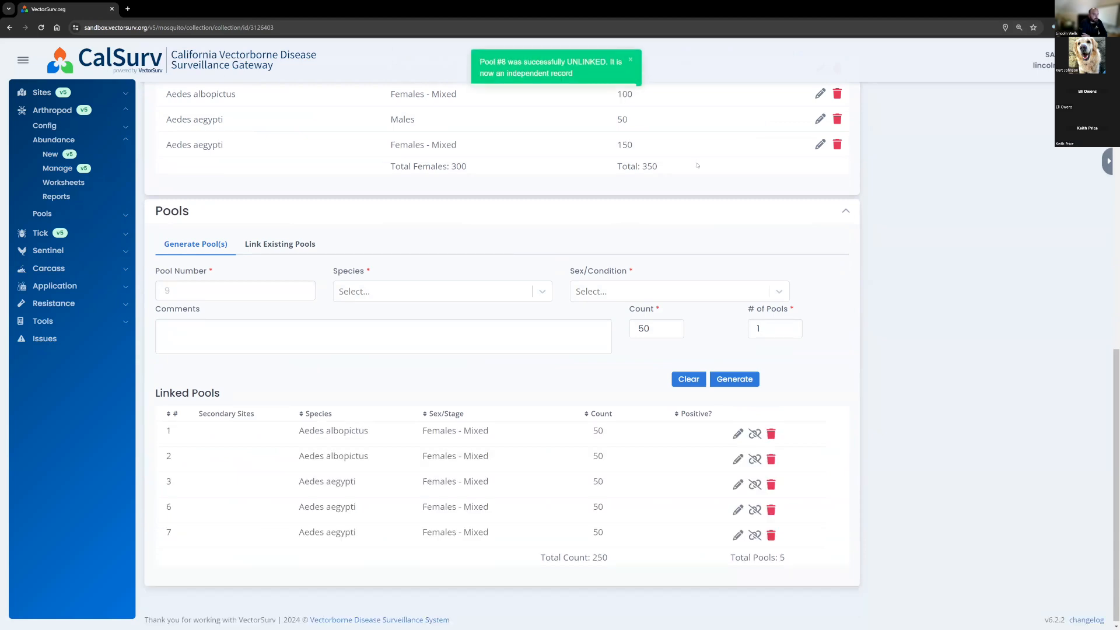
click(631, 61)
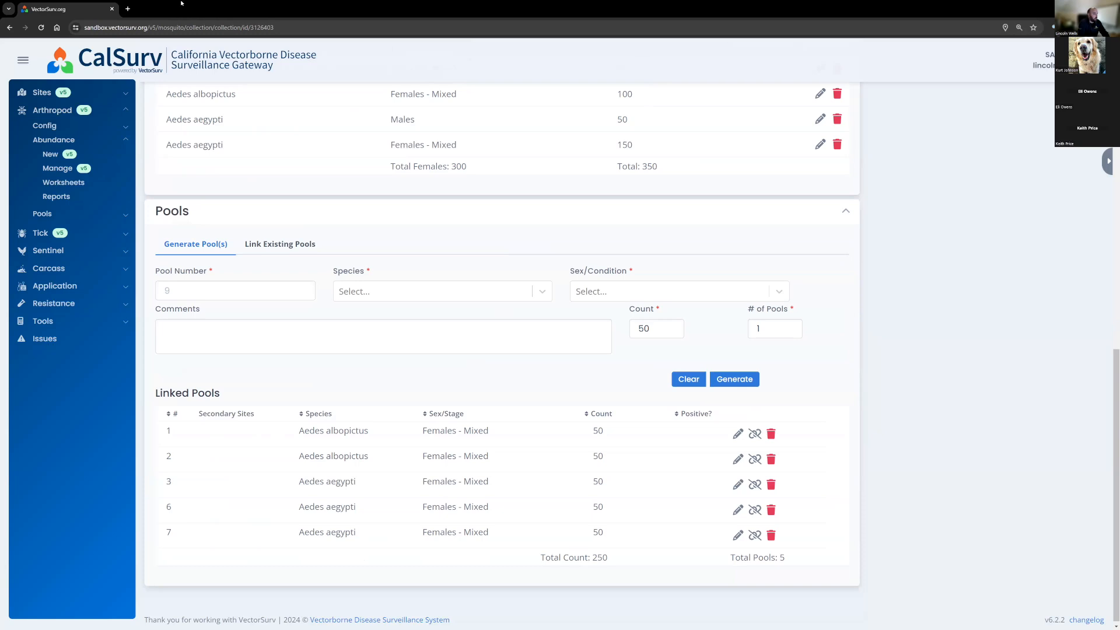
click(304, 245)
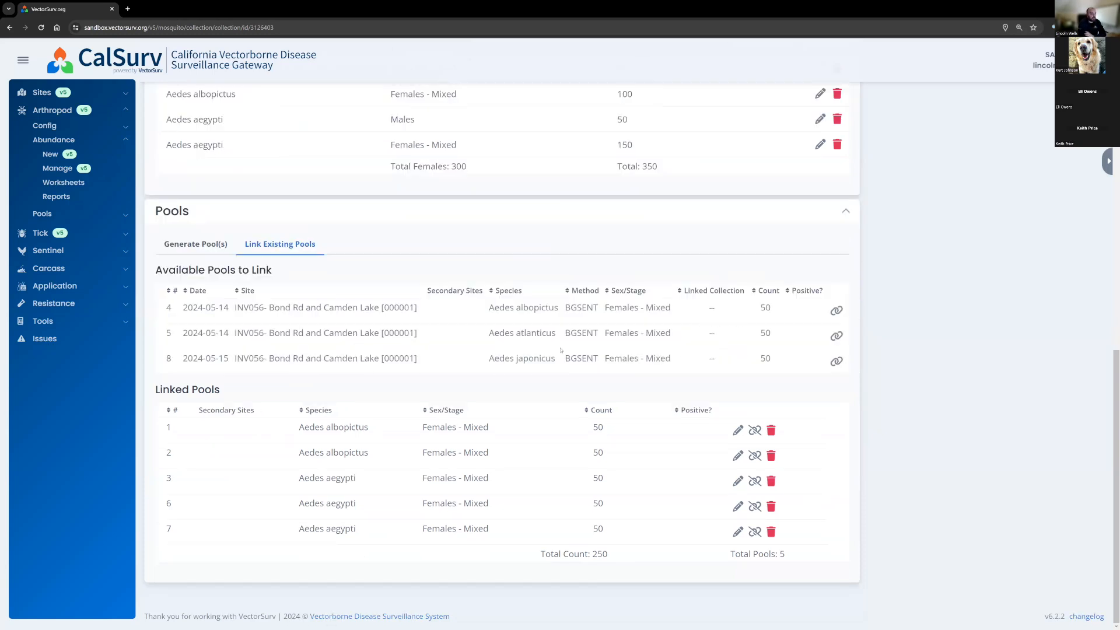
Step: Link the available Aedes japonicus pool 8 back to collection 500007, accepting the possible overwrite of its date, site and trap
drag(489, 358, 524, 359)
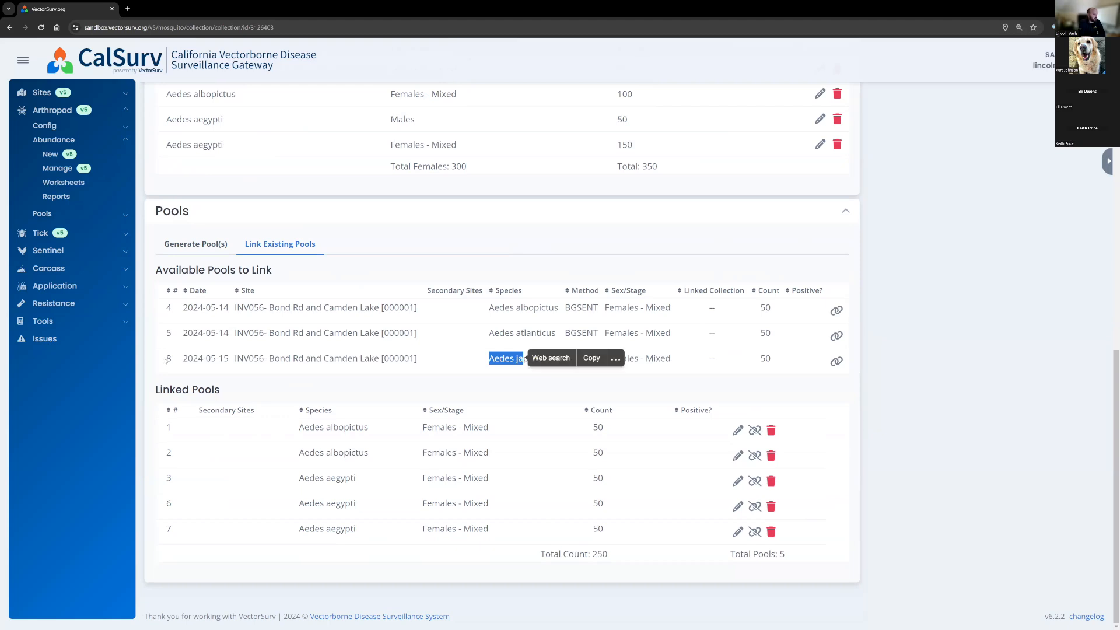
drag(166, 358, 626, 367)
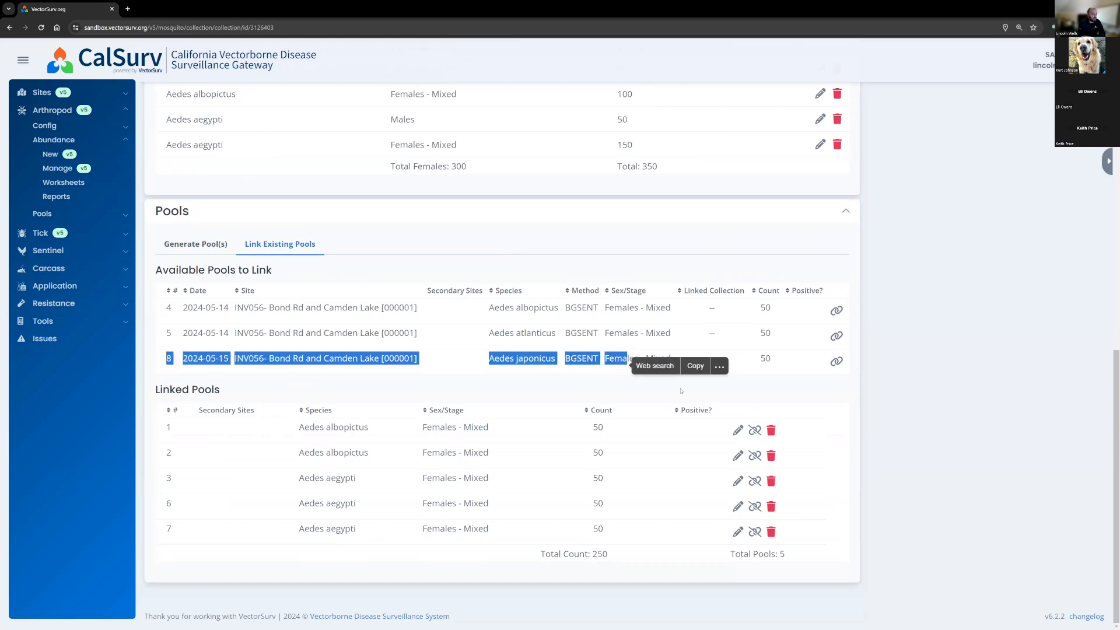
click(682, 390)
click(837, 361)
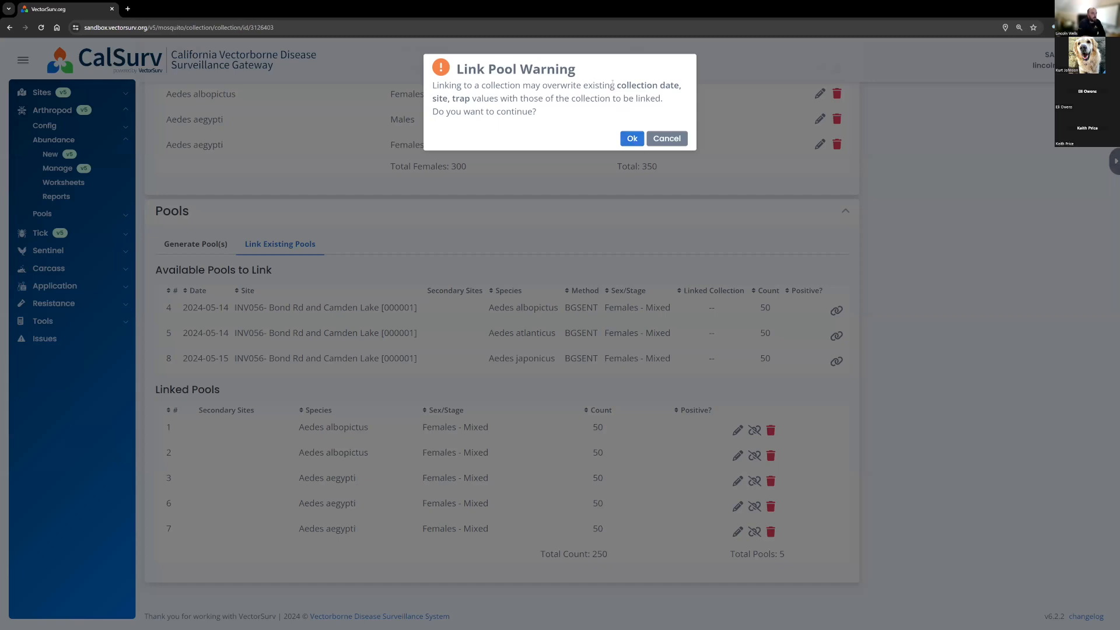
click(629, 138)
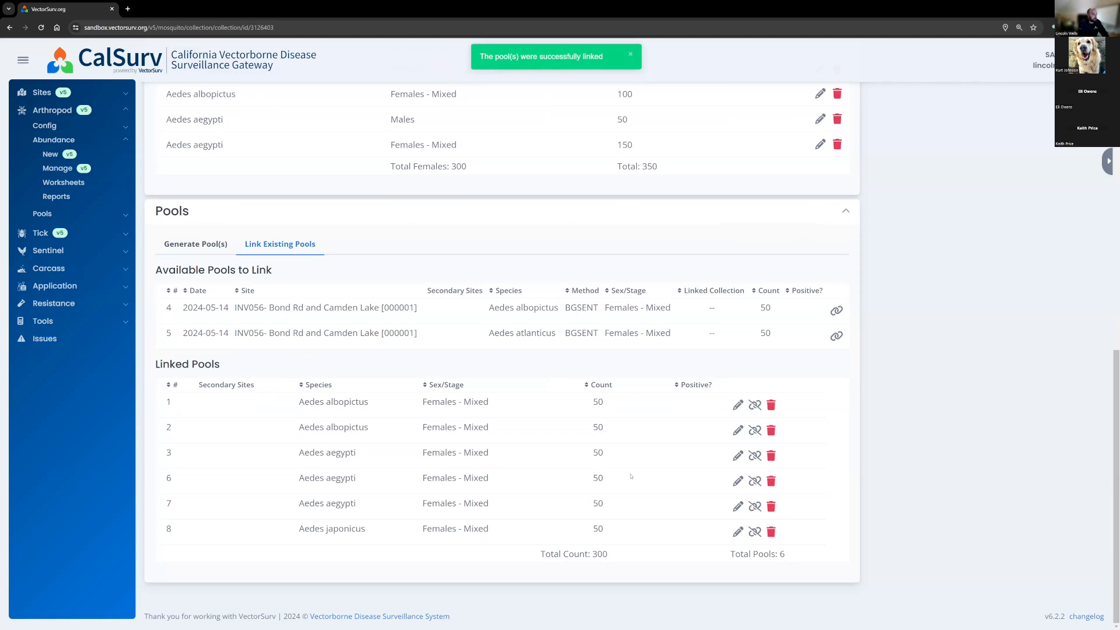
Step: Examine the whole collection 500007 record, comparing its date, site, trap details and species counts with its linked pools
scroll(603, 512, up, 4)
scroll(604, 511, up, 8)
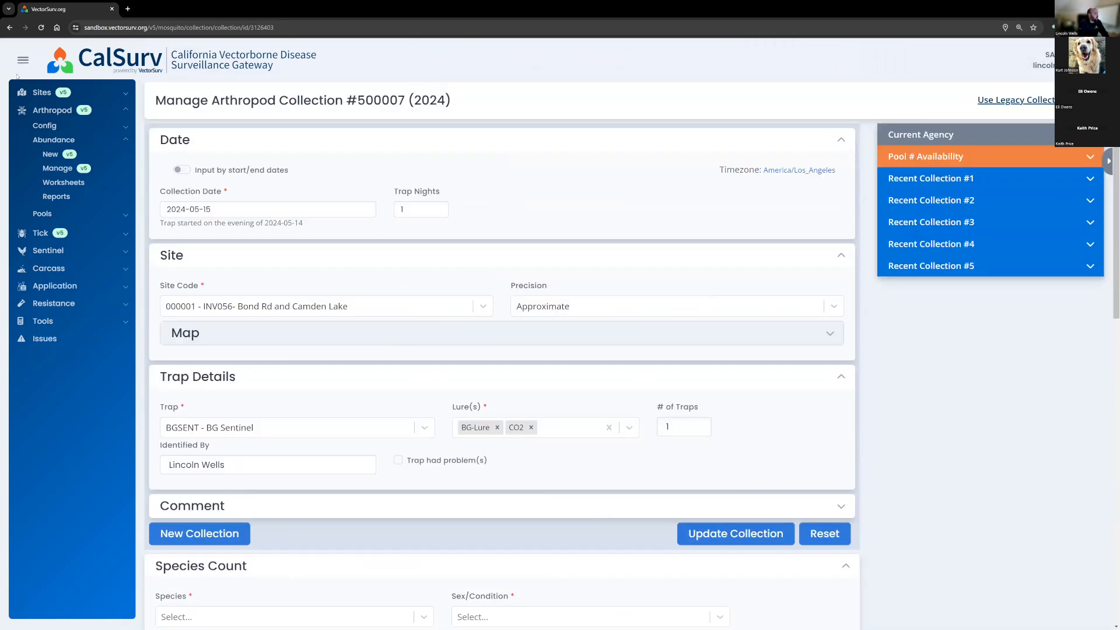
scroll(348, 476, down, 13)
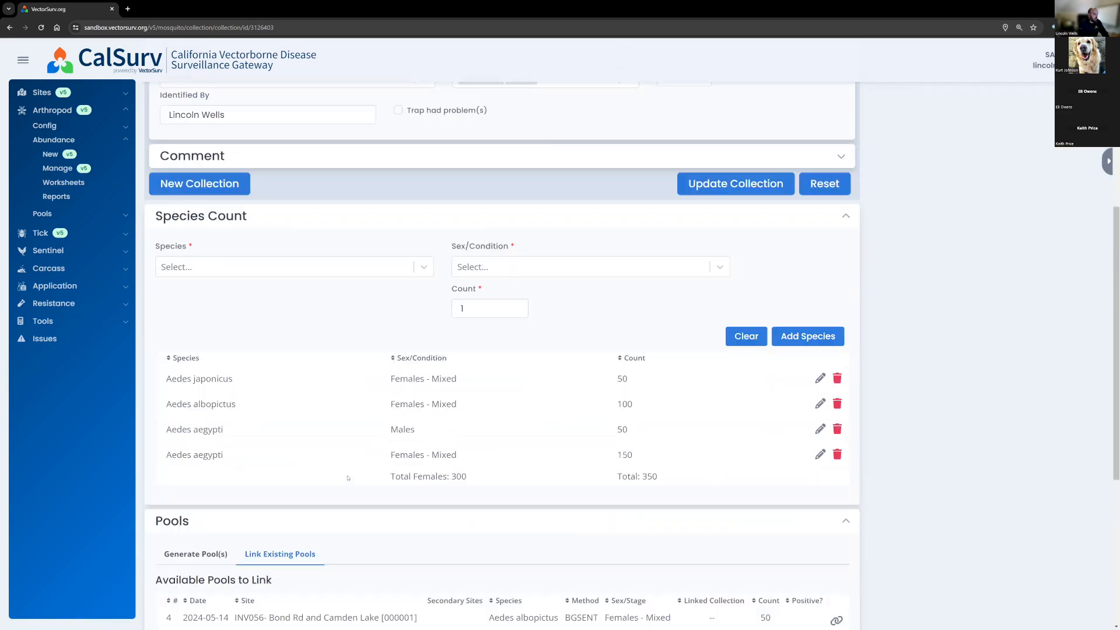
scroll(348, 477, up, 13)
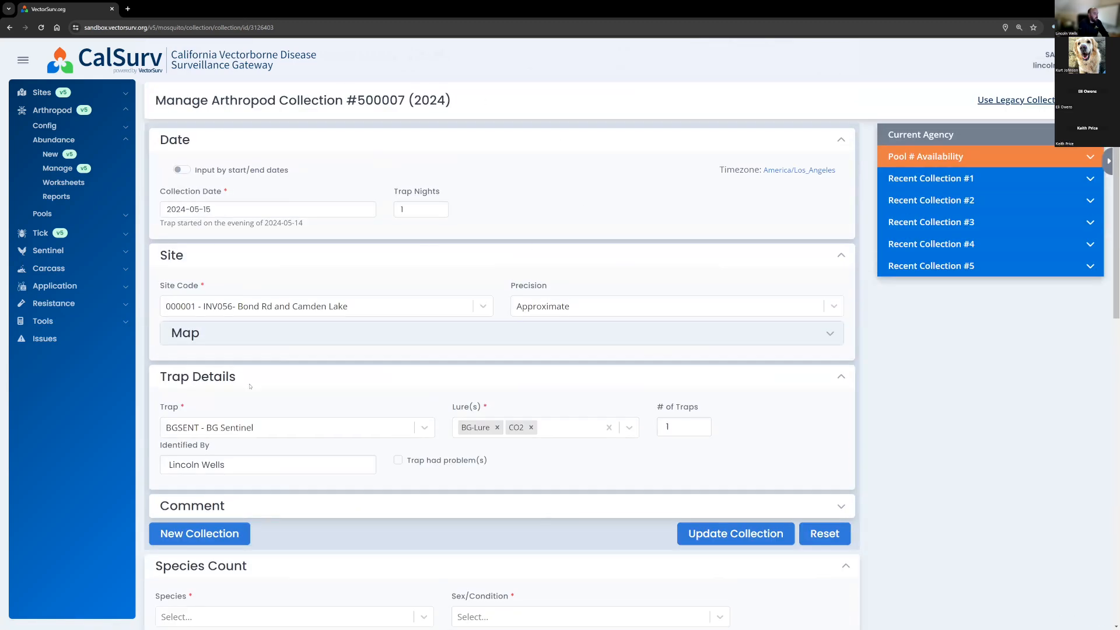
scroll(249, 386, down, 13)
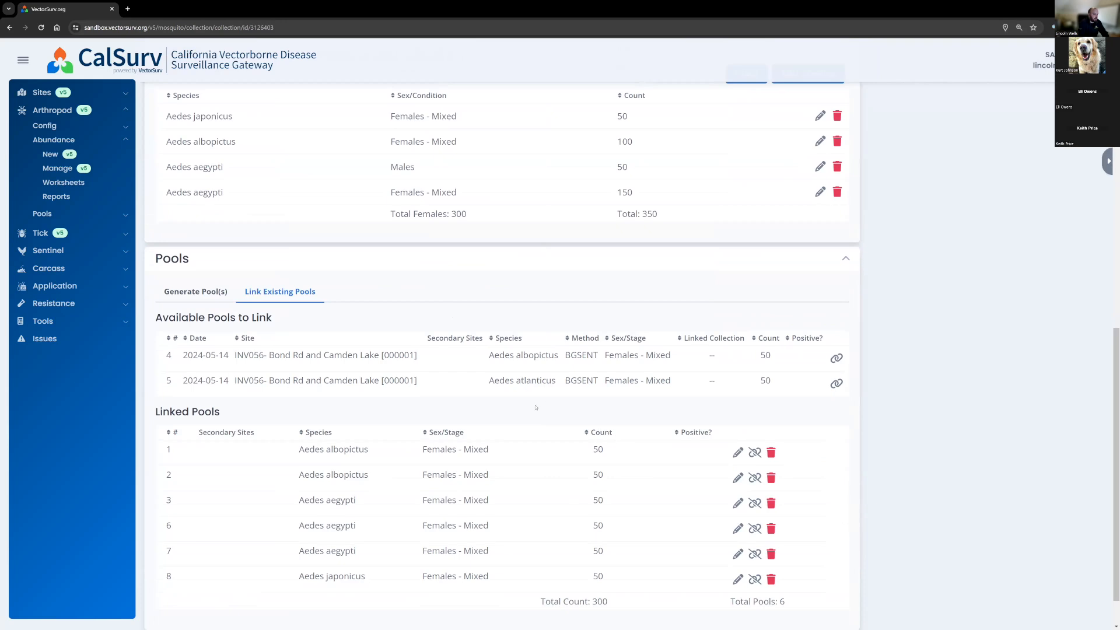
scroll(533, 445, up, 4)
scroll(641, 496, down, 5)
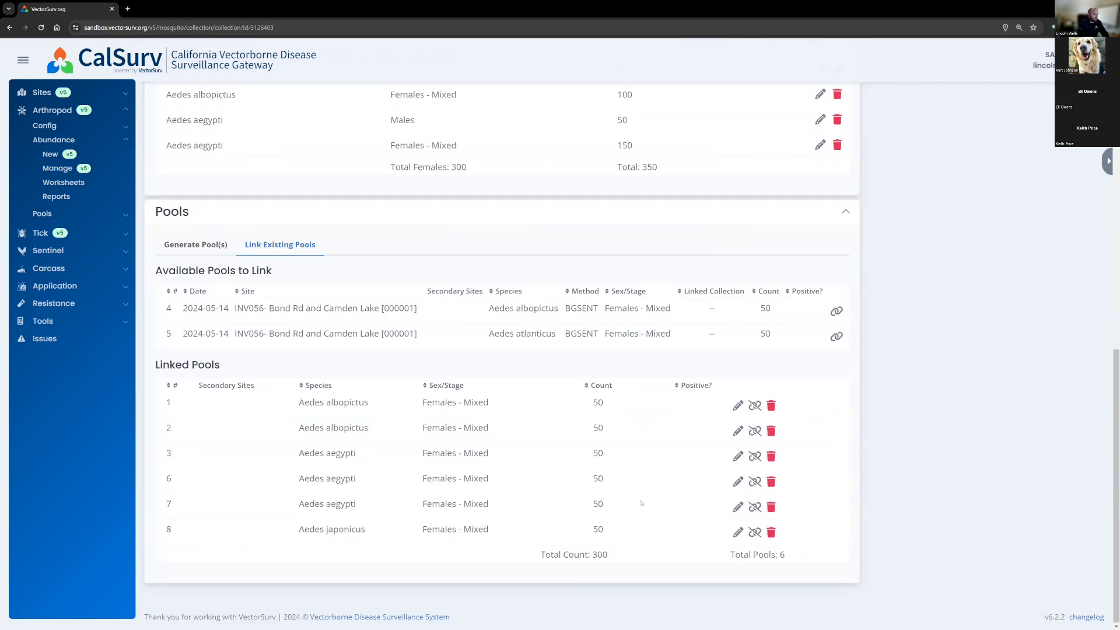
scroll(641, 503, up, 13)
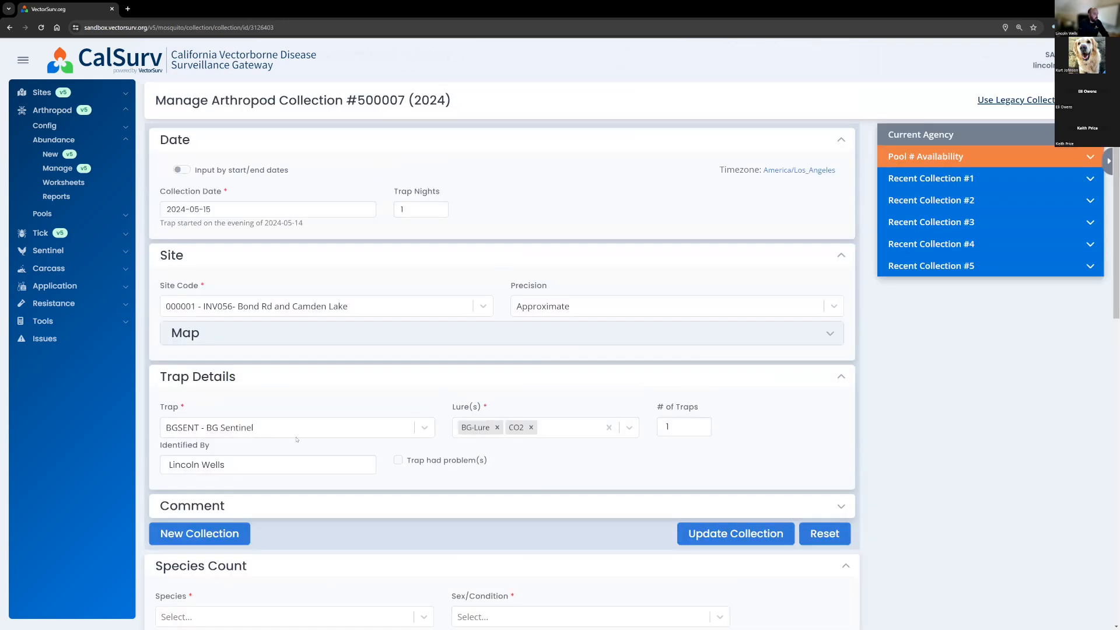
scroll(715, 488, down, 13)
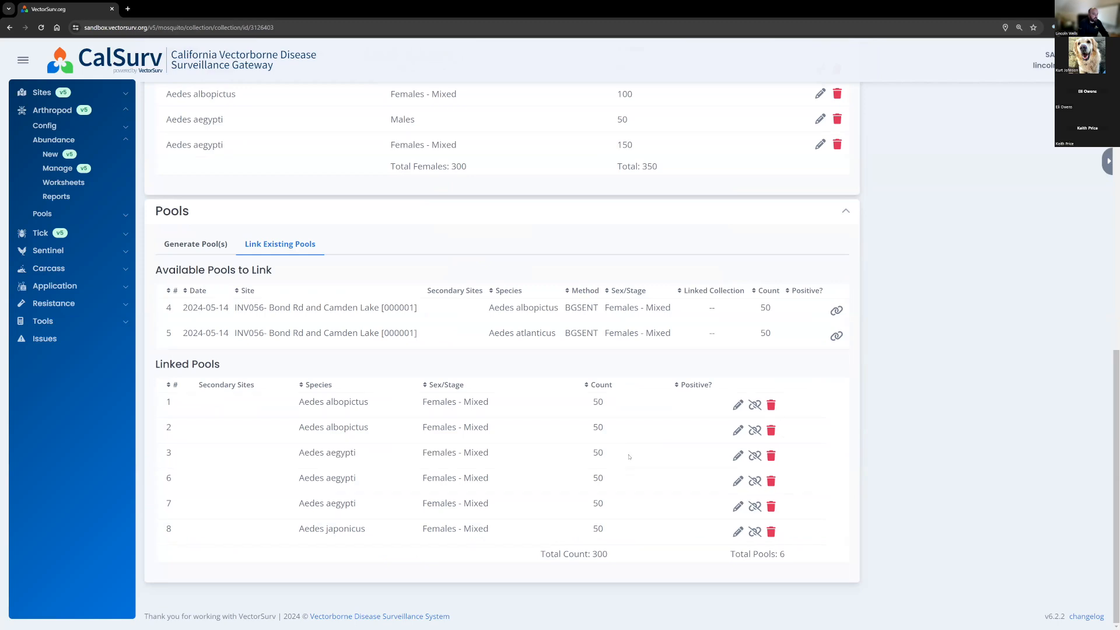
scroll(629, 457, up, 13)
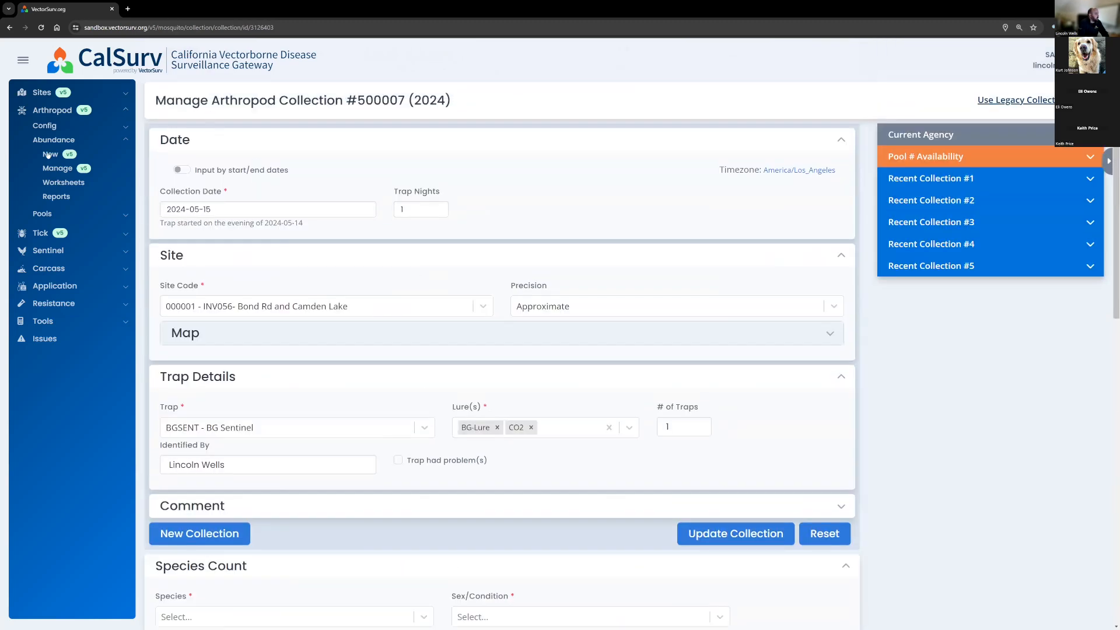
Step: Return to the list of mosquito collections and expand collection 500007 to view its species counts
click(58, 169)
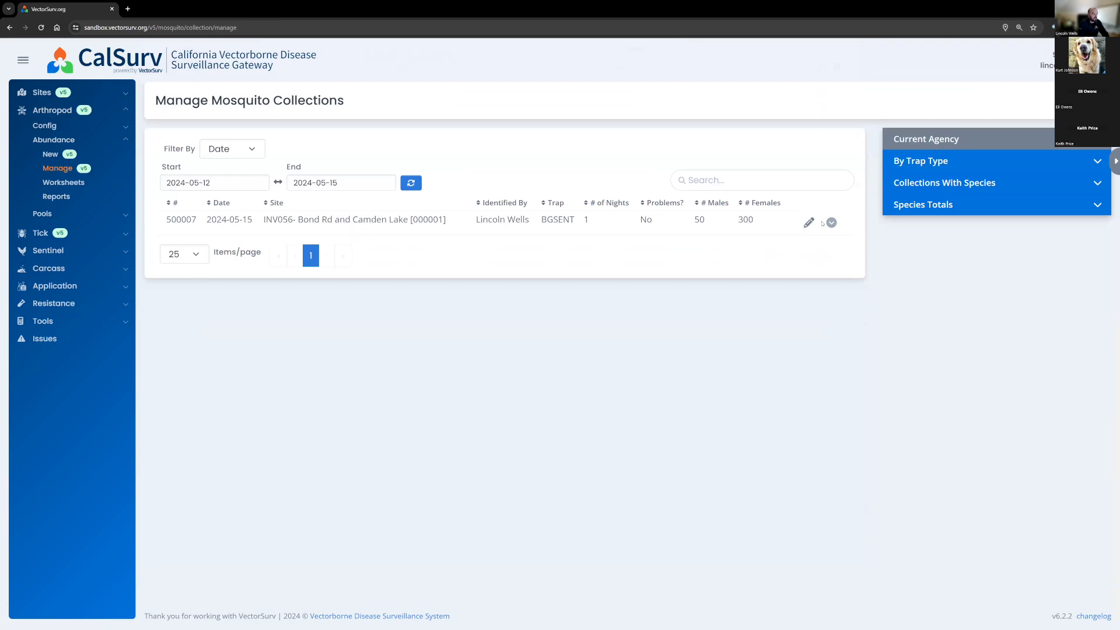
click(830, 223)
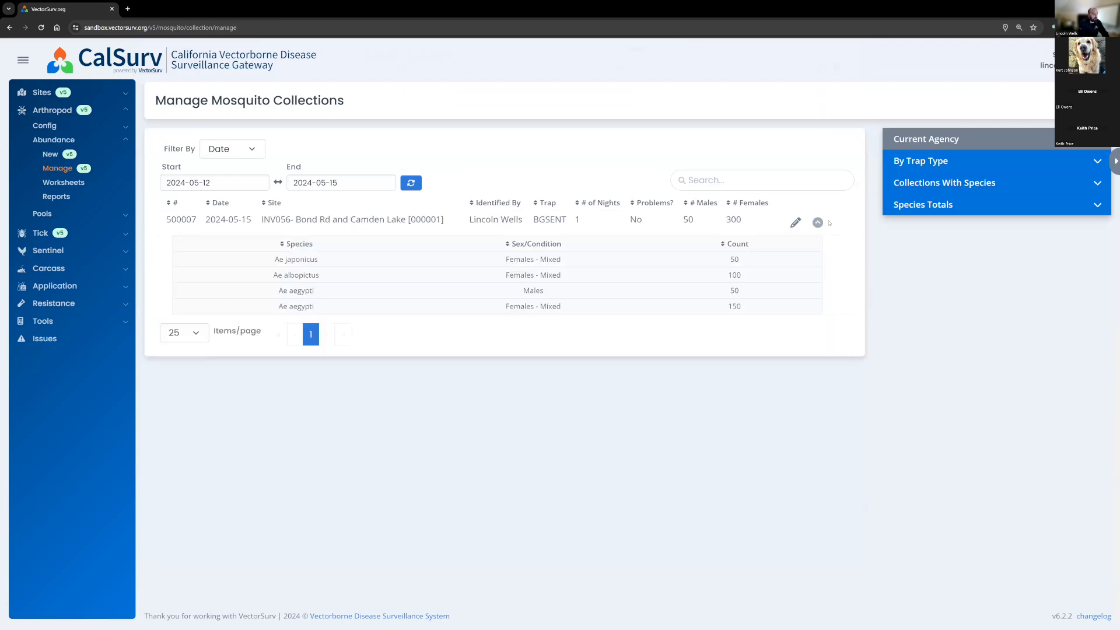